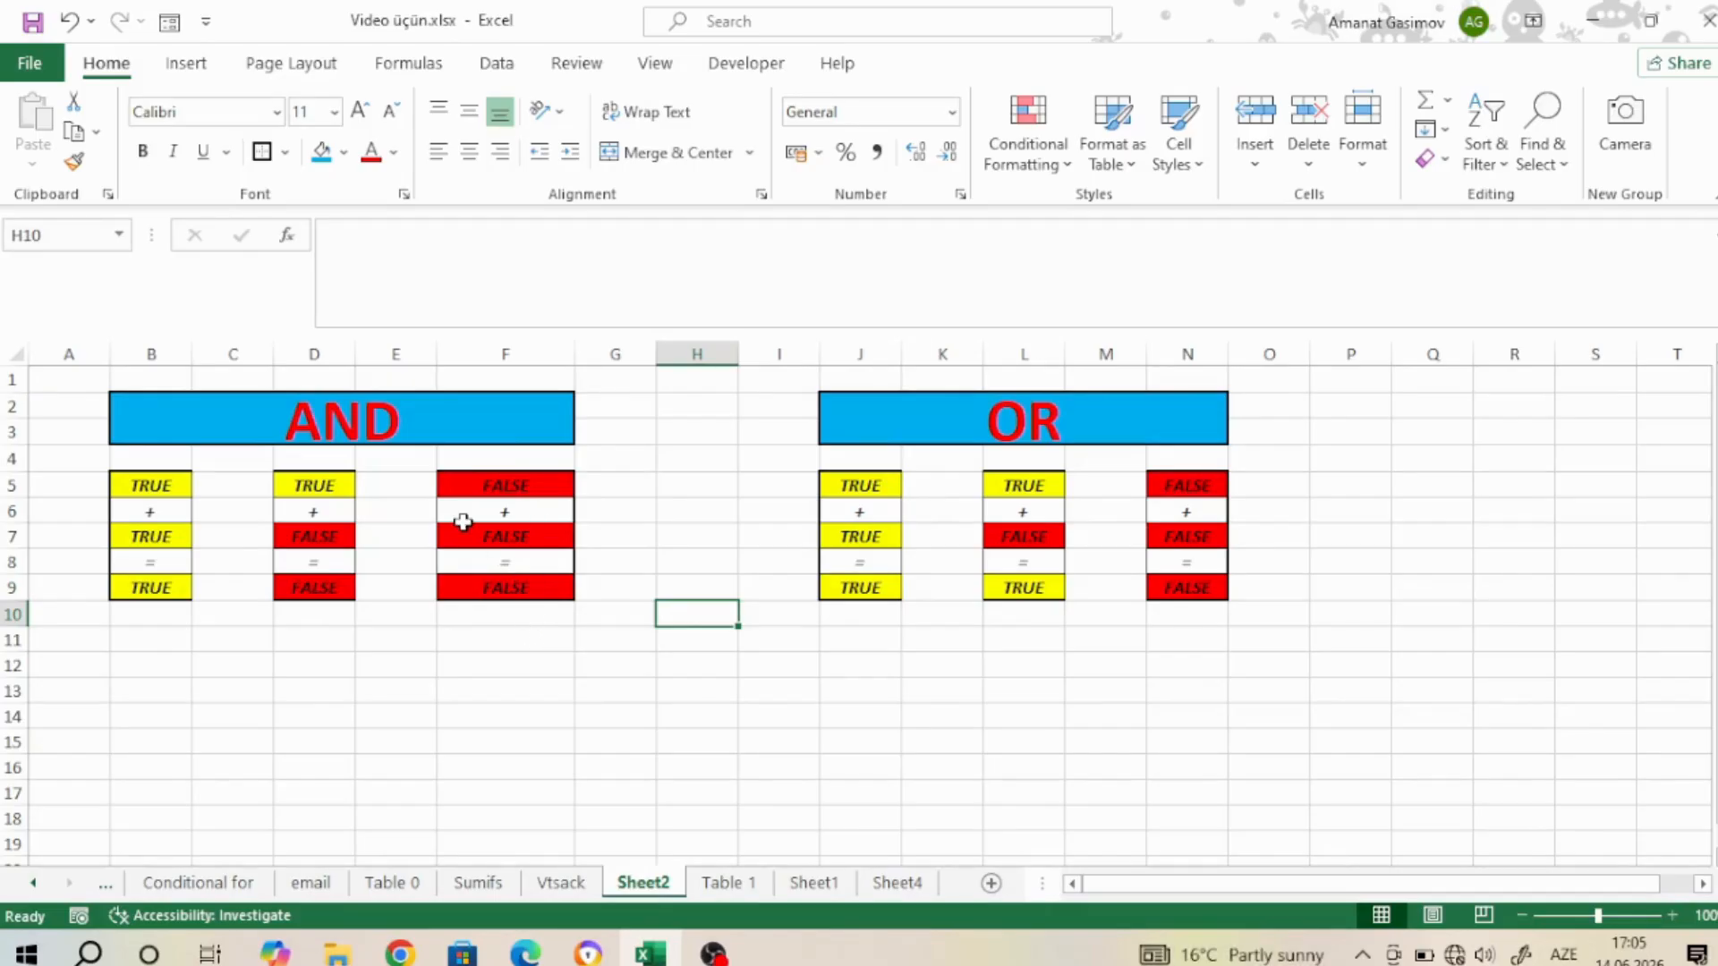
# Enter the numbers 4, 5 and 8 in cells A11, B11 and C11 below the AND table
pyautogui.doubleClick(93, 636)
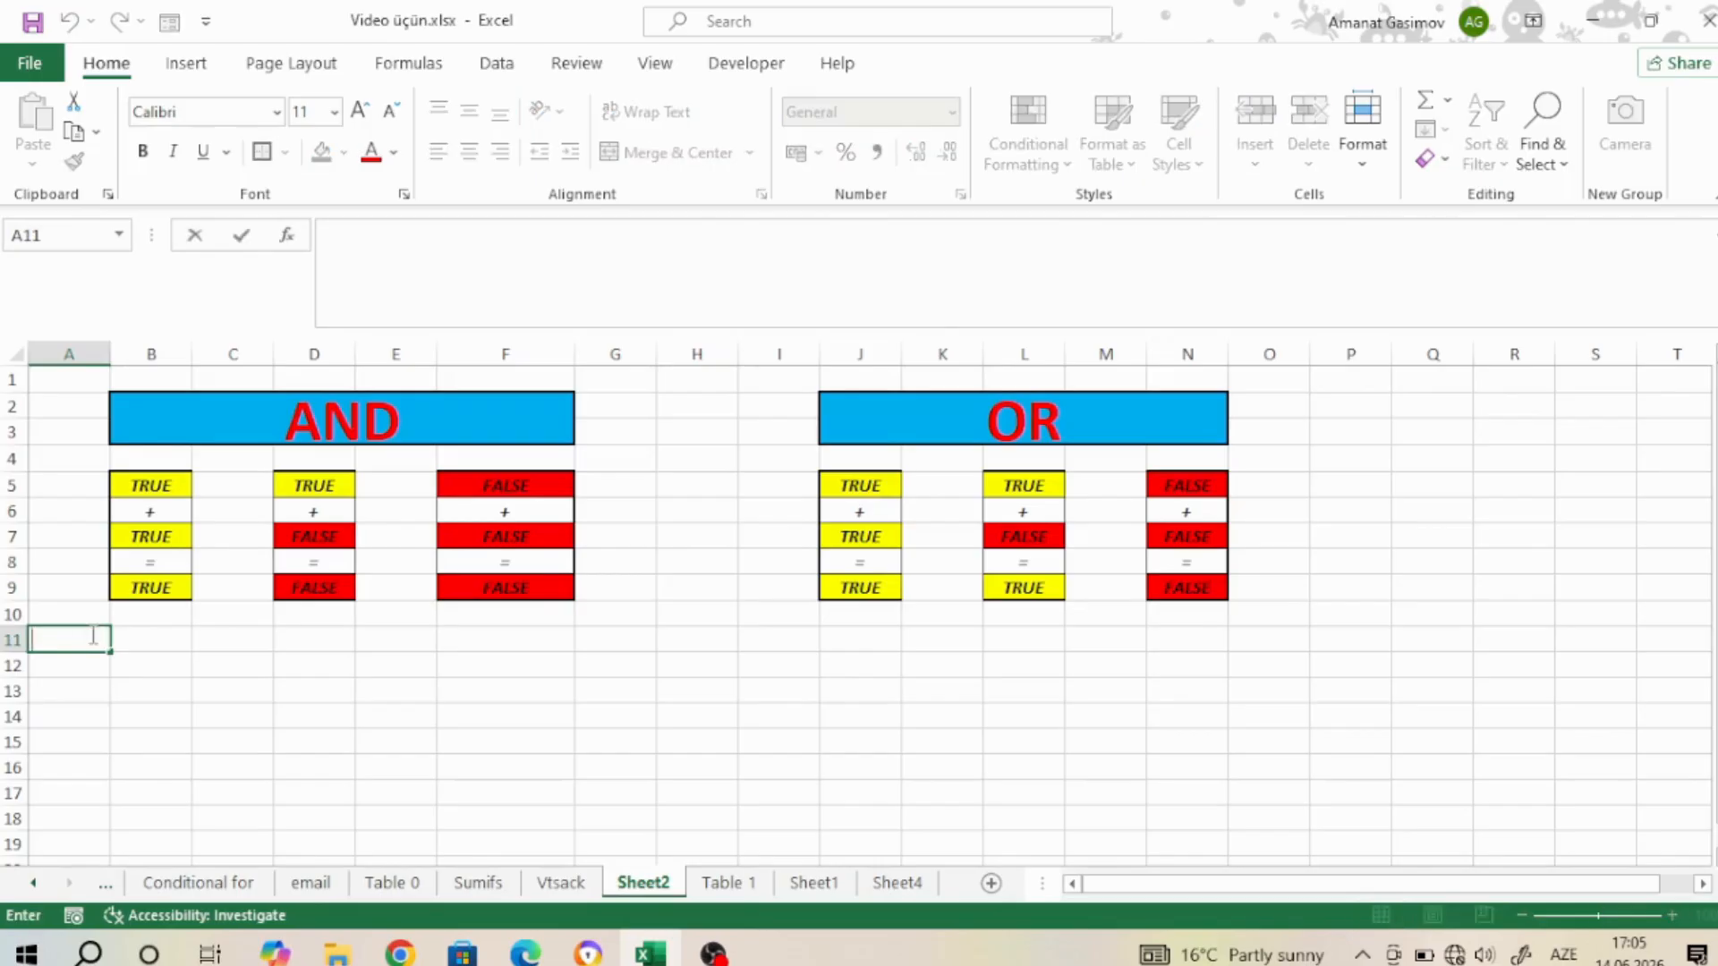
pyautogui.write('4')
pyautogui.click(162, 629)
pyautogui.write('5')
pyautogui.press('Tab')
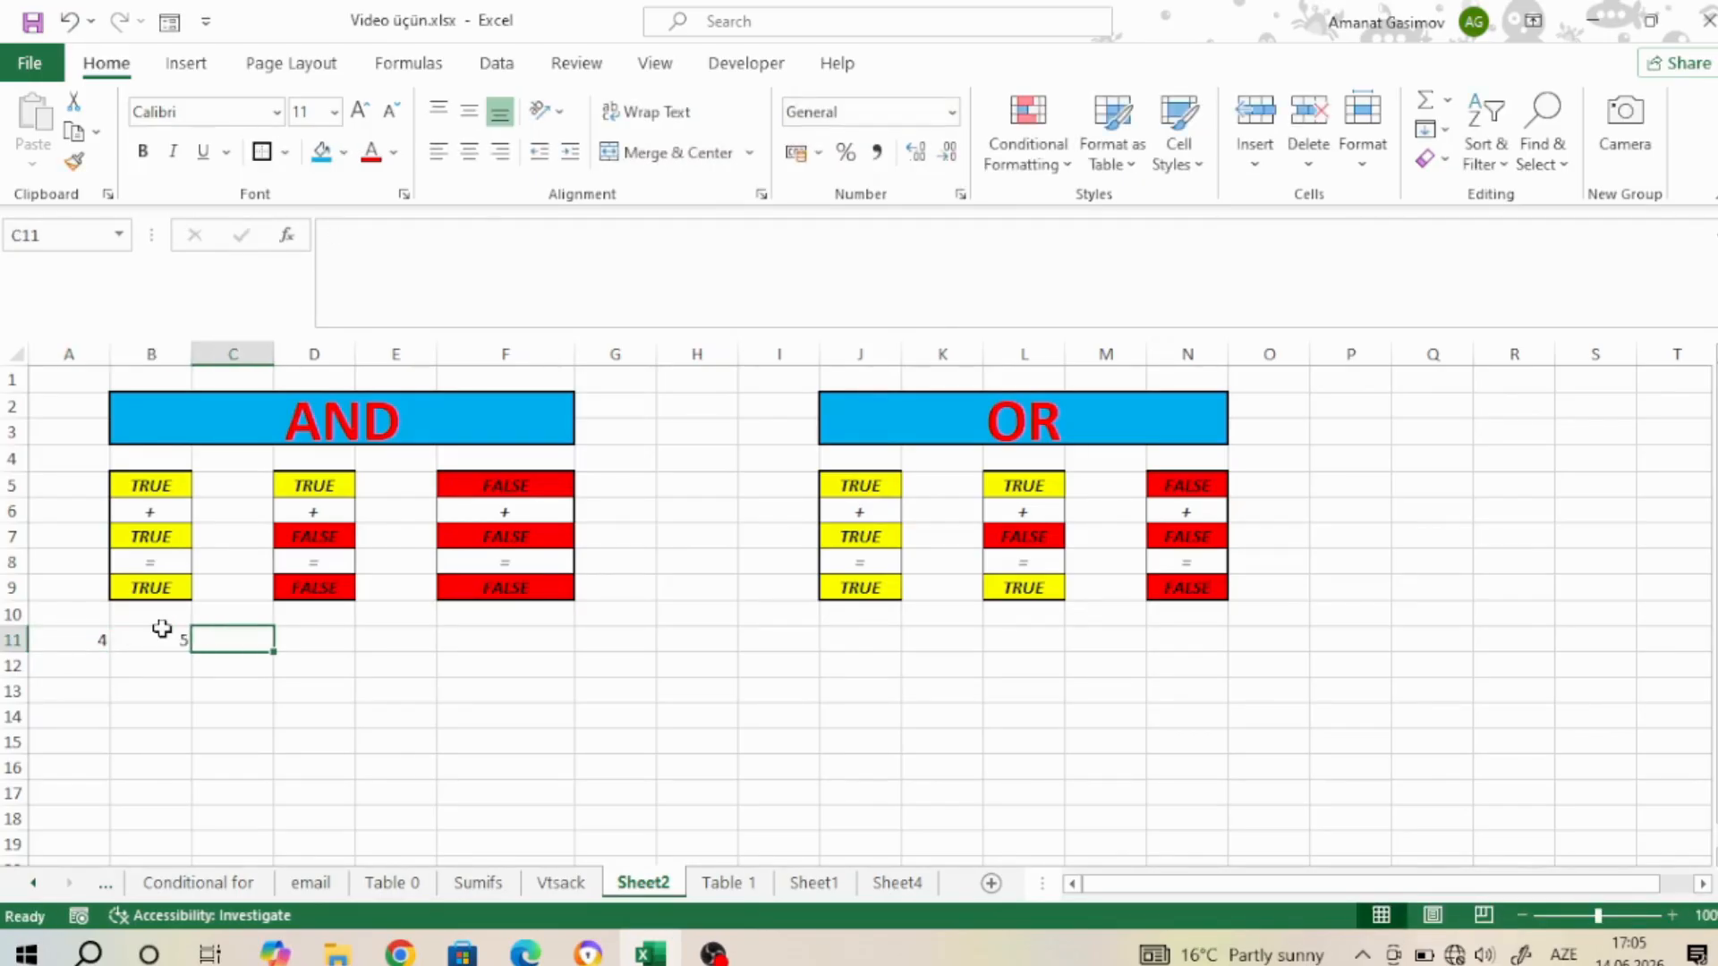
pyautogui.write('8')
pyautogui.press('Tab')
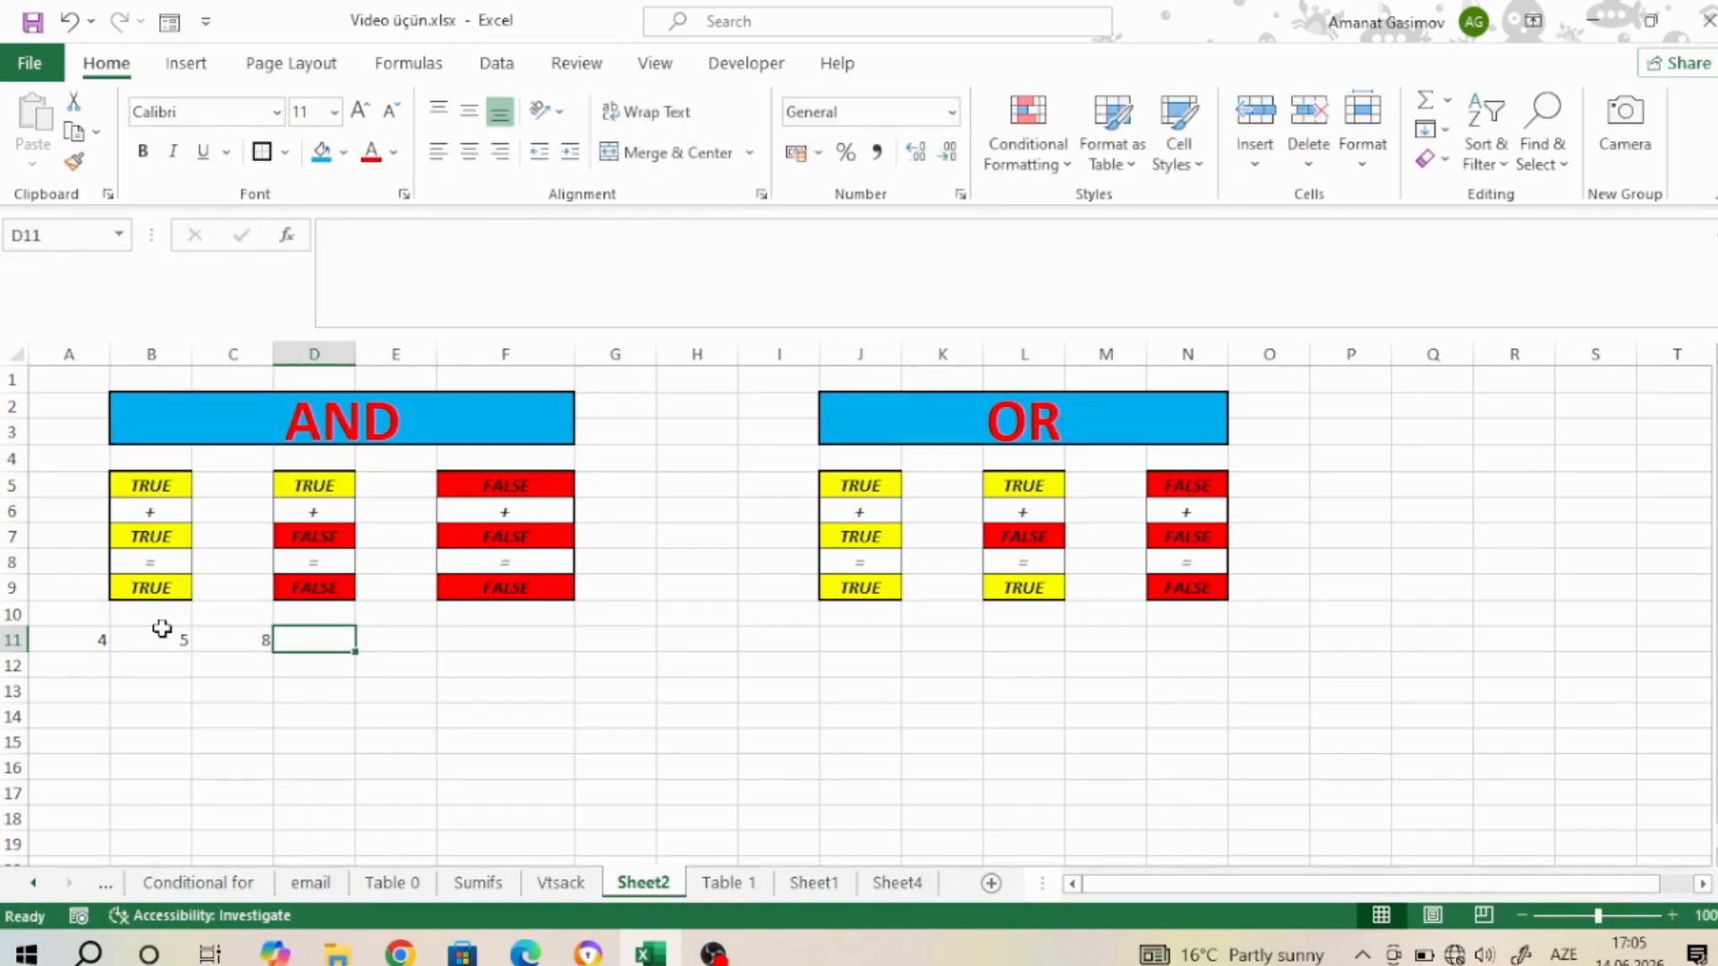
# Enter the formula =AND(4>5;5<8) in cell E11 and review it
pyautogui.click(367, 640)
pyautogui.click(334, 638)
pyautogui.click(403, 643)
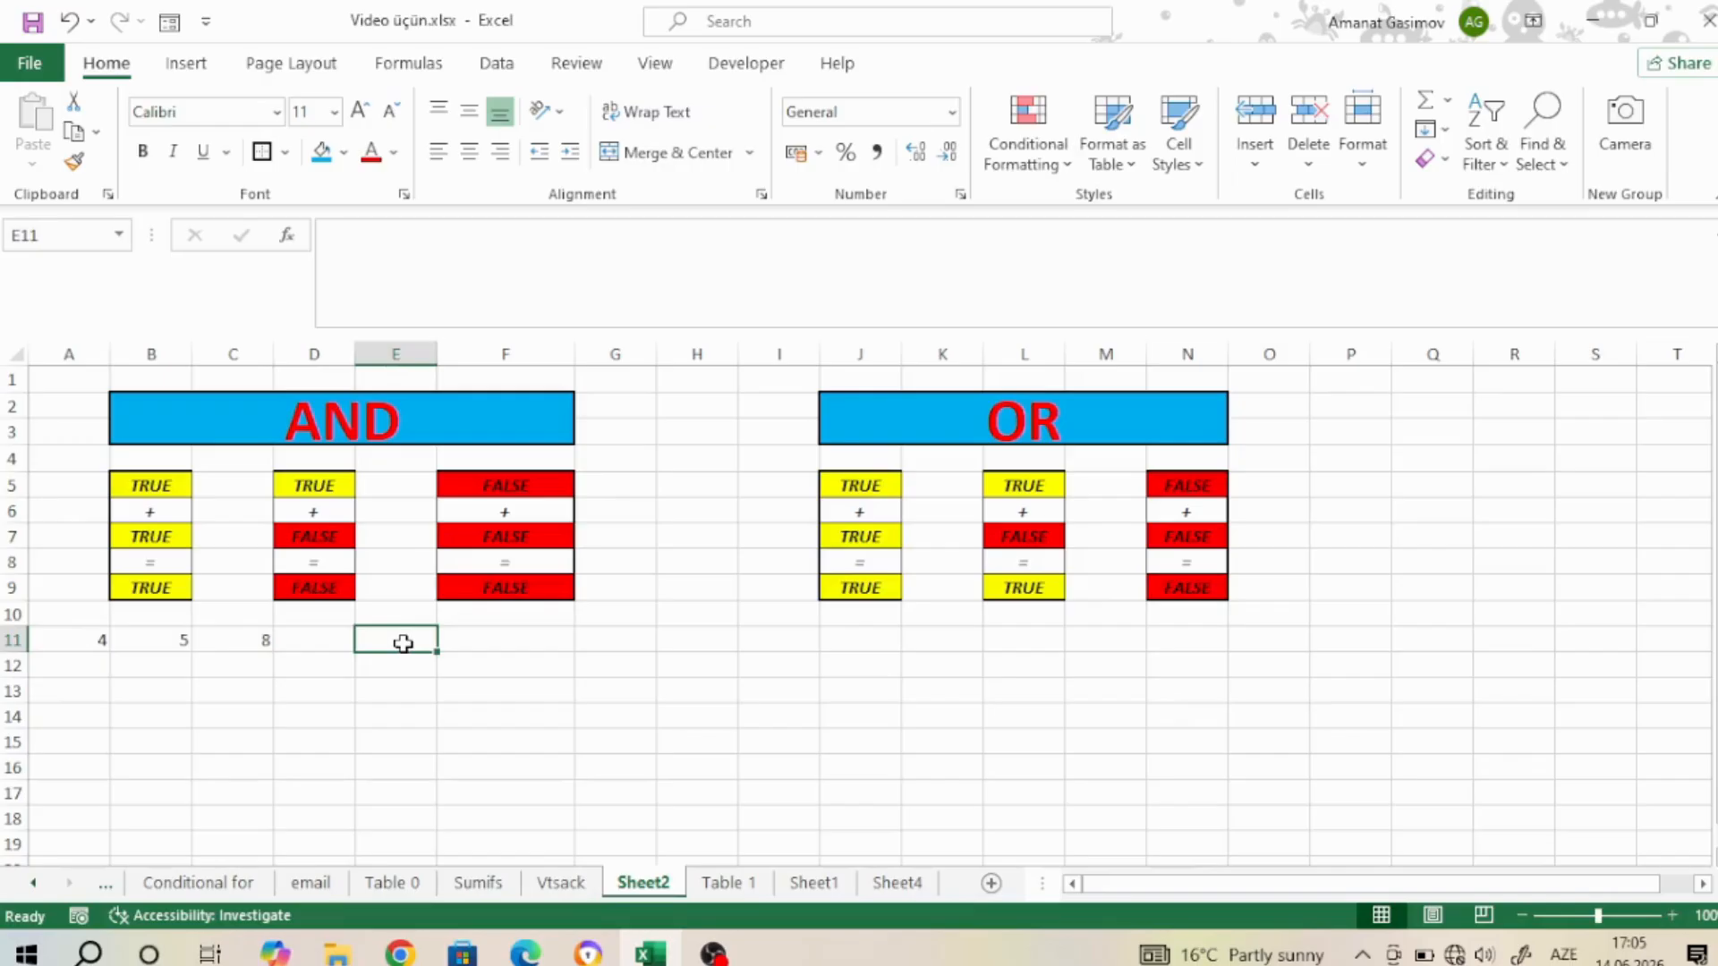
pyautogui.write('=AND')
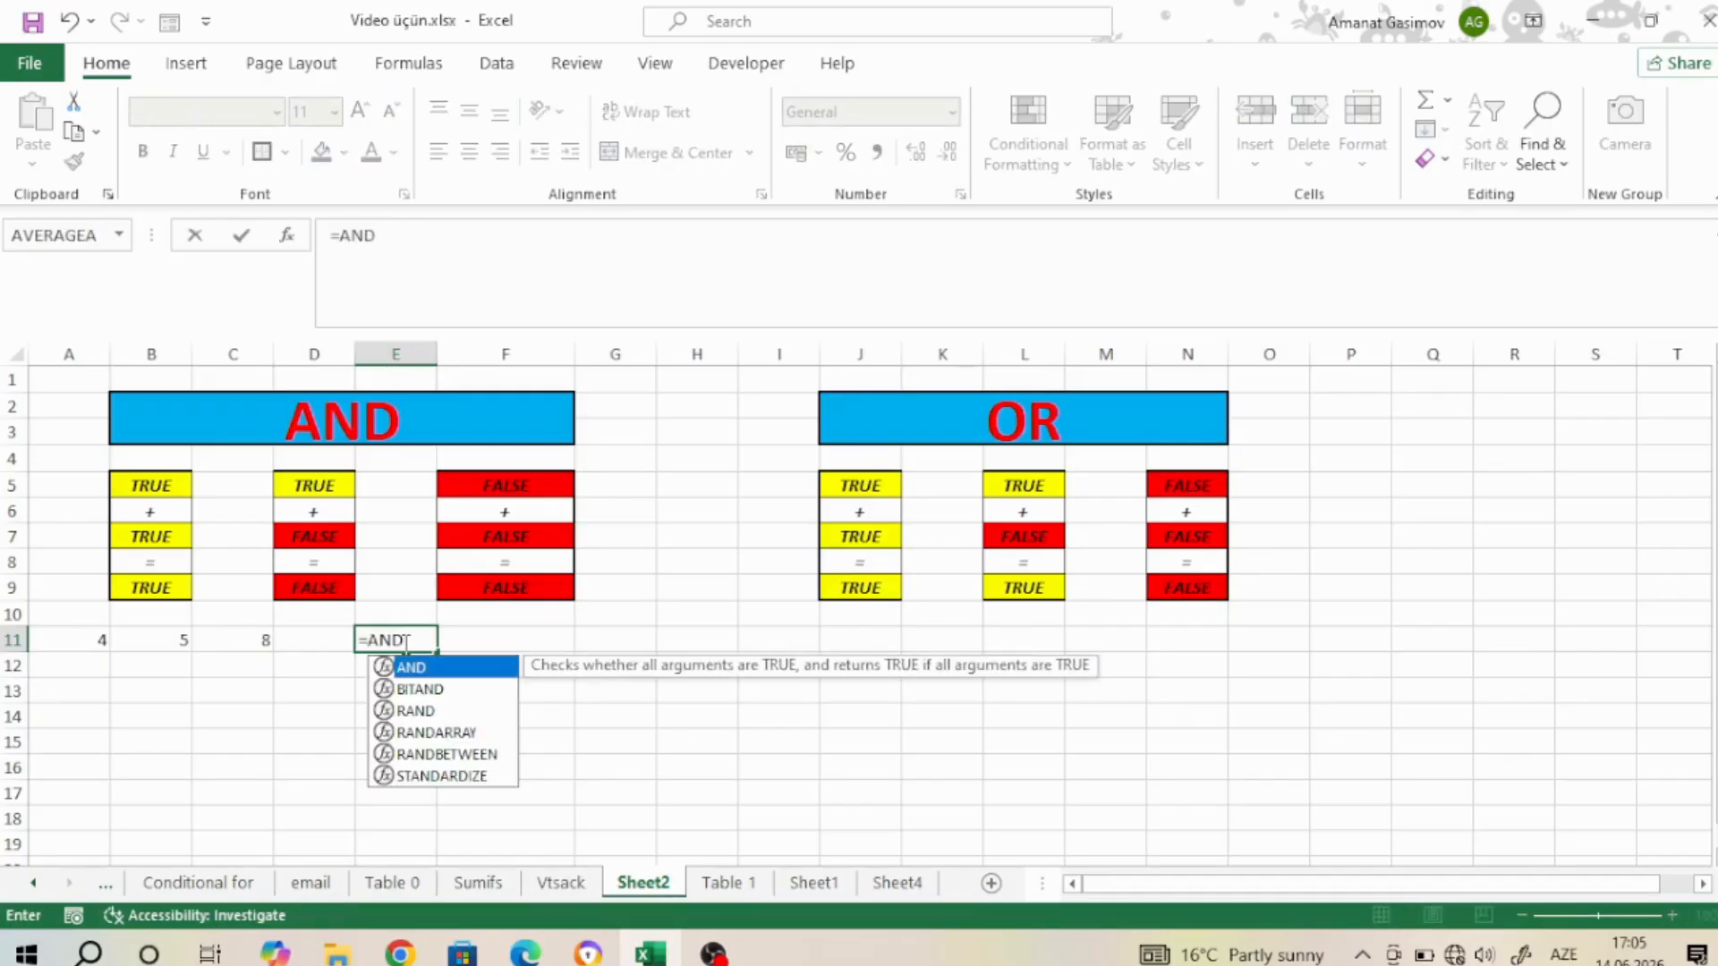
pyautogui.write('(')
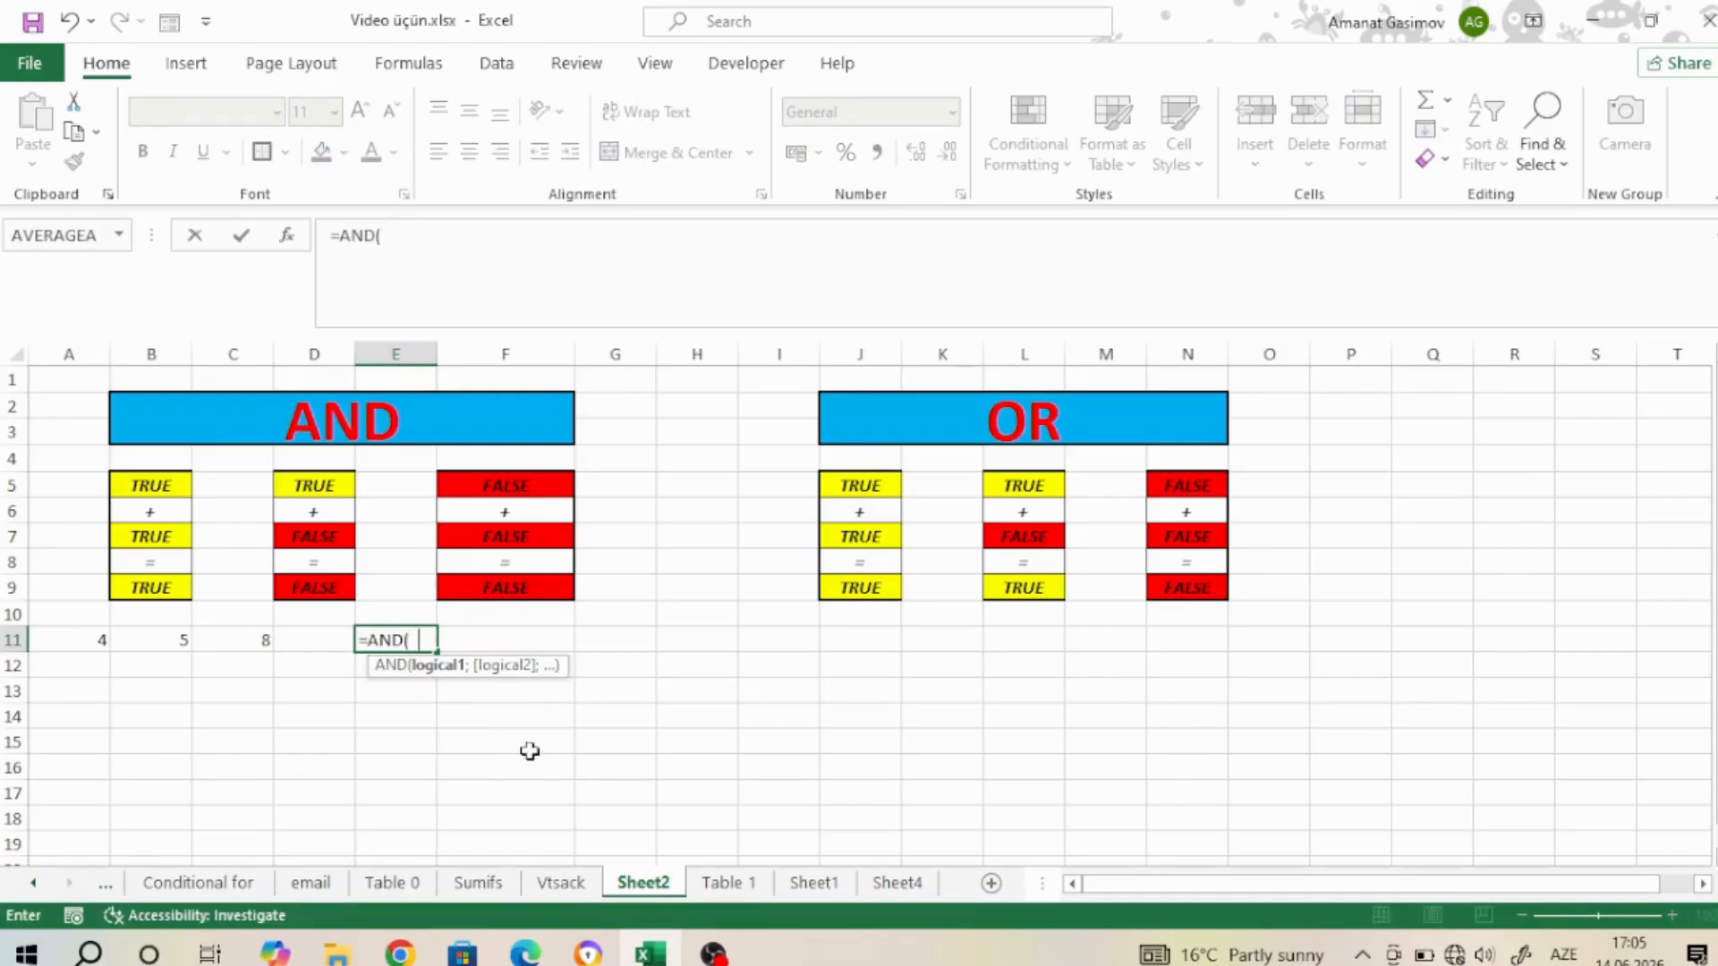
pyautogui.write('4,5')
pyautogui.press('BackSpace')
pyautogui.press('BackSpace')
pyautogui.hotkey('alt', 'shift')
pyautogui.write(':')
pyautogui.press('BackSpace')
pyautogui.write('>5;')
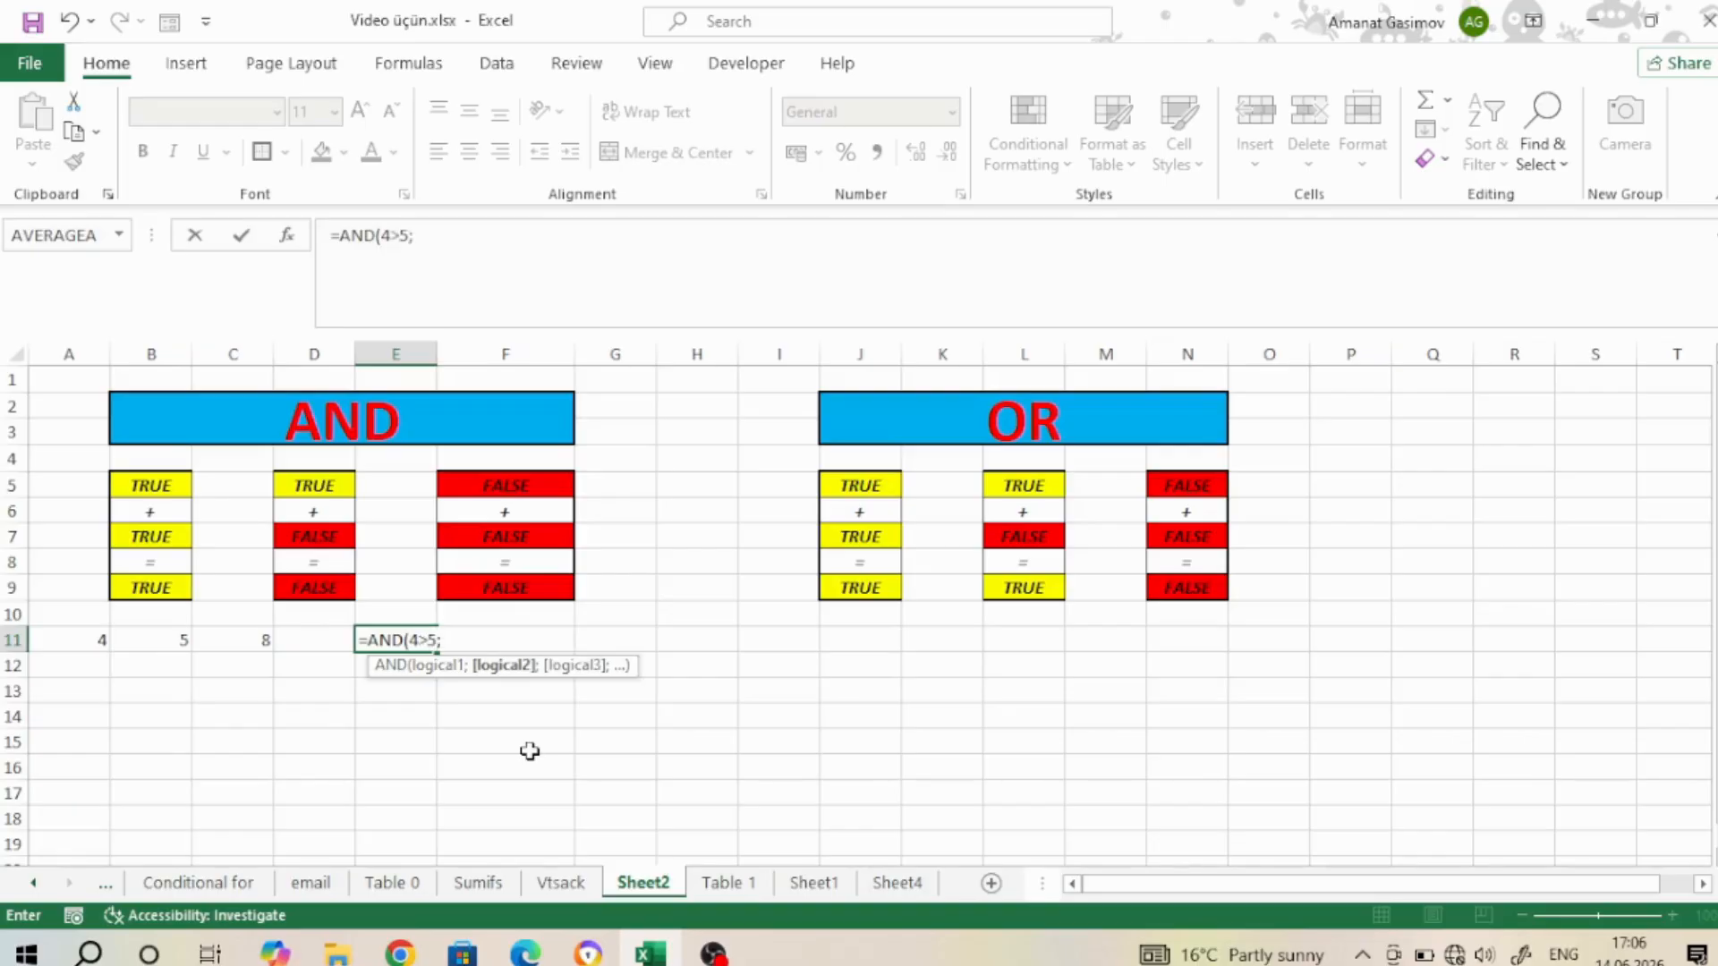
pyautogui.write('5<8)')
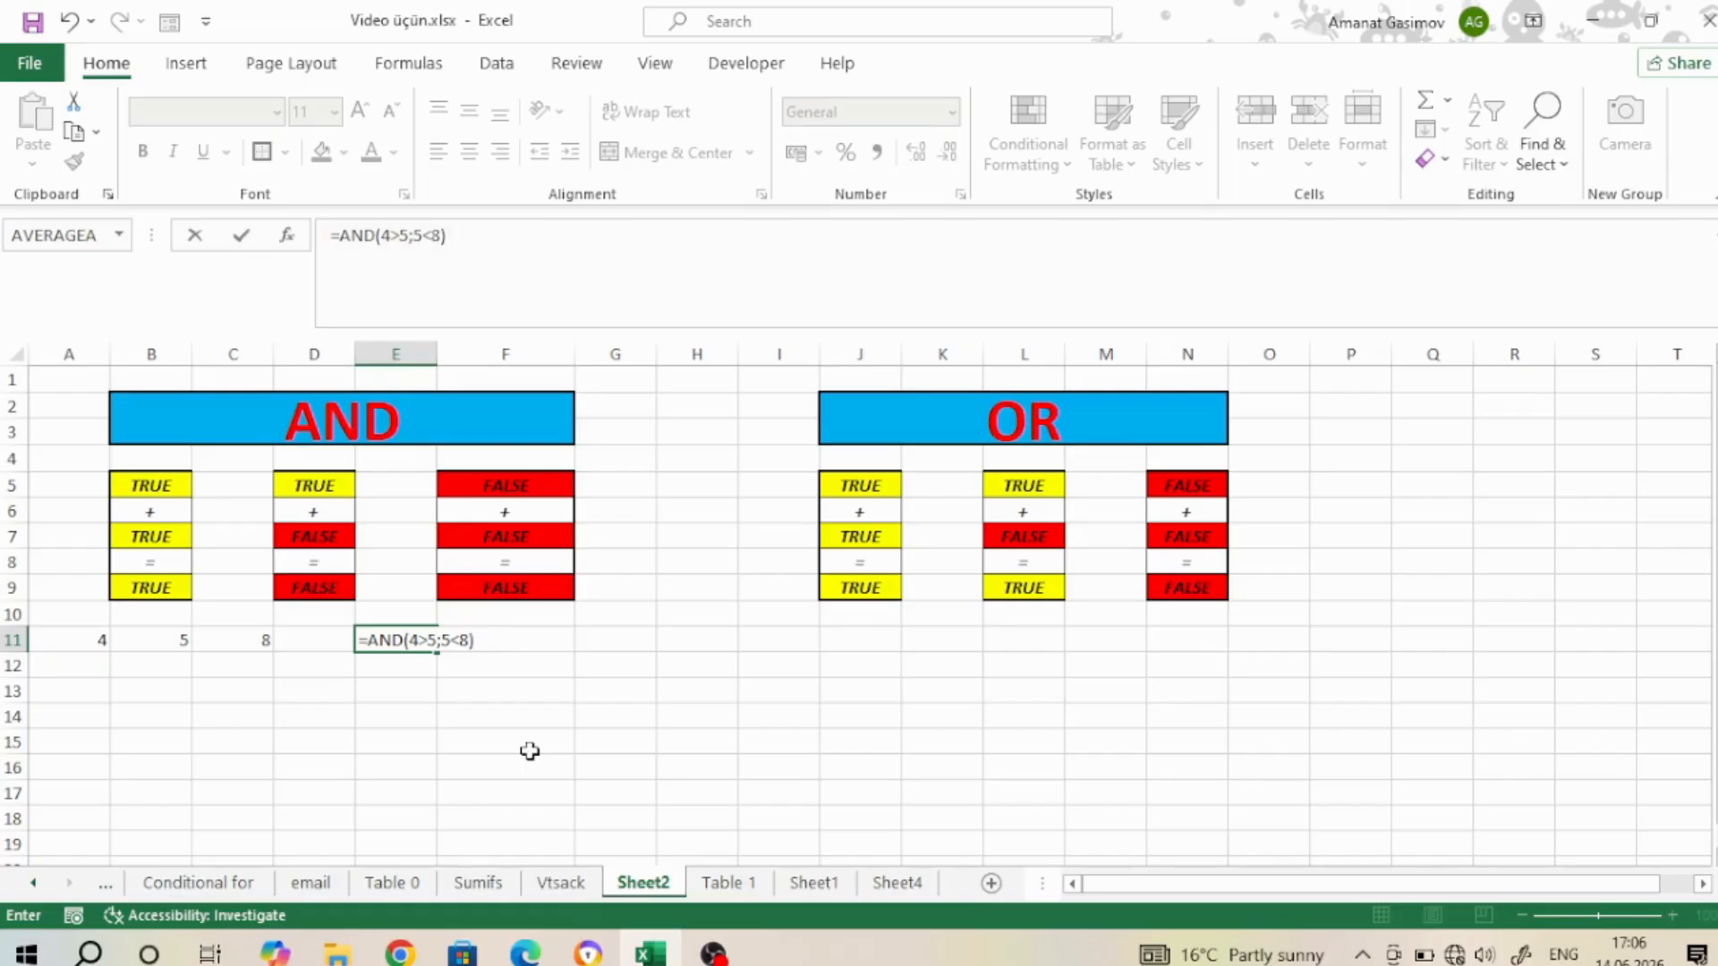
pyautogui.press('Tab')
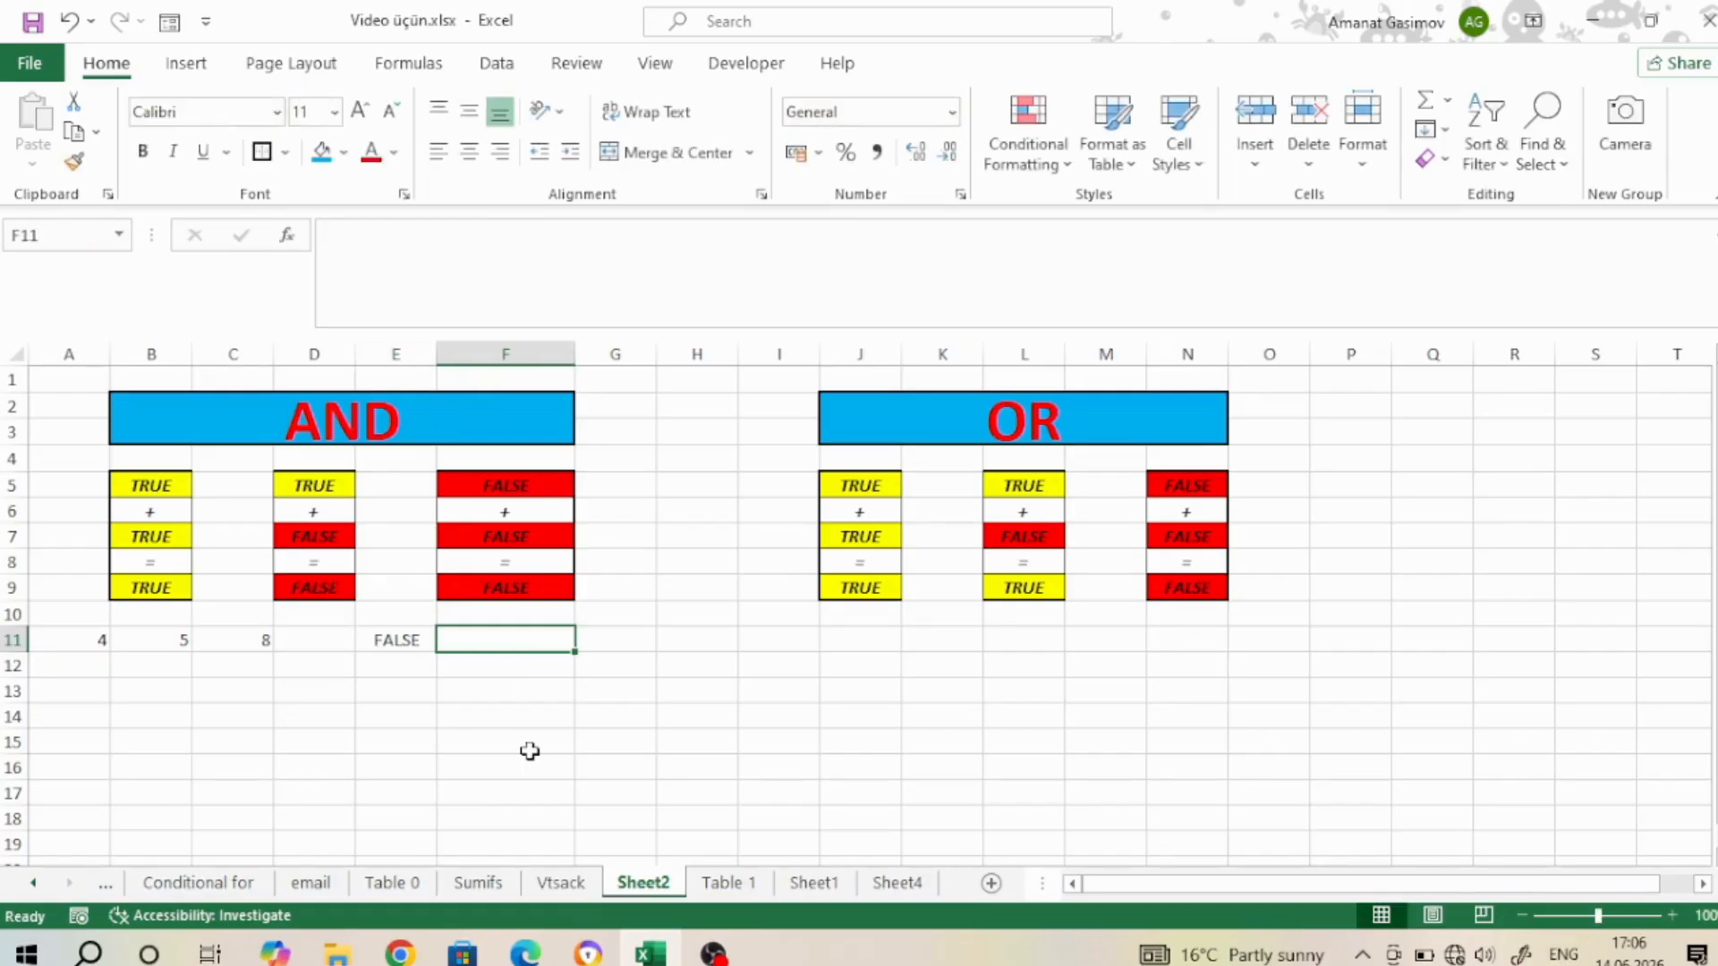
pyautogui.click(396, 640)
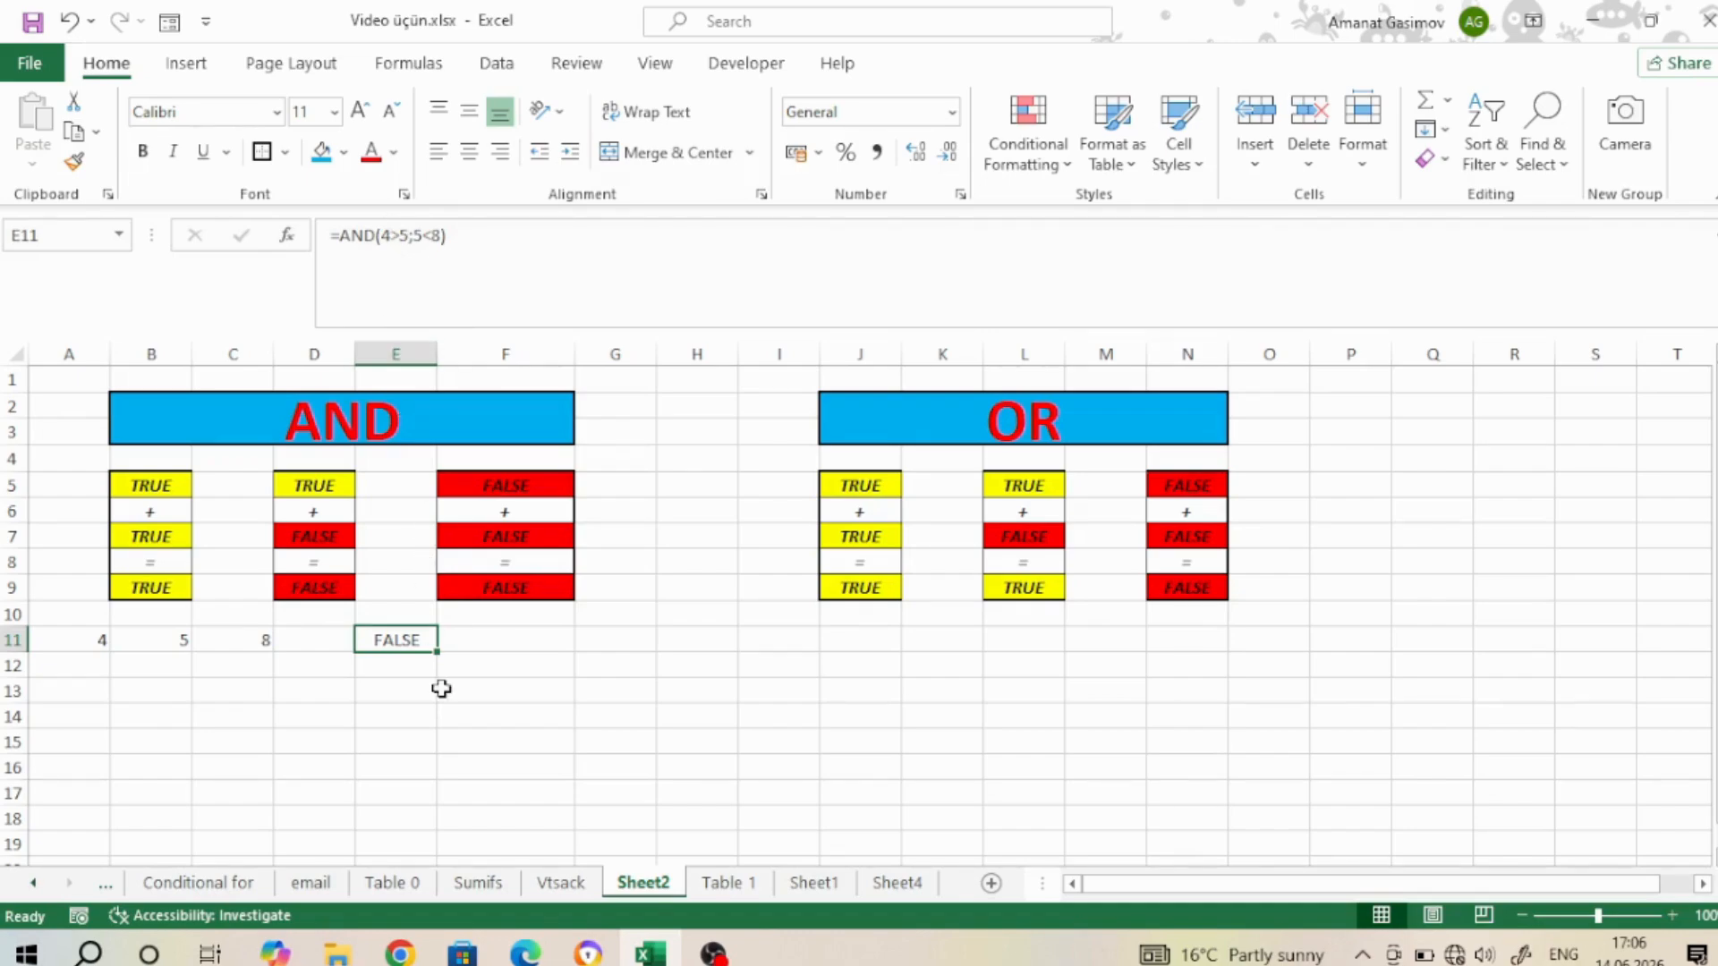
pyautogui.click(442, 236)
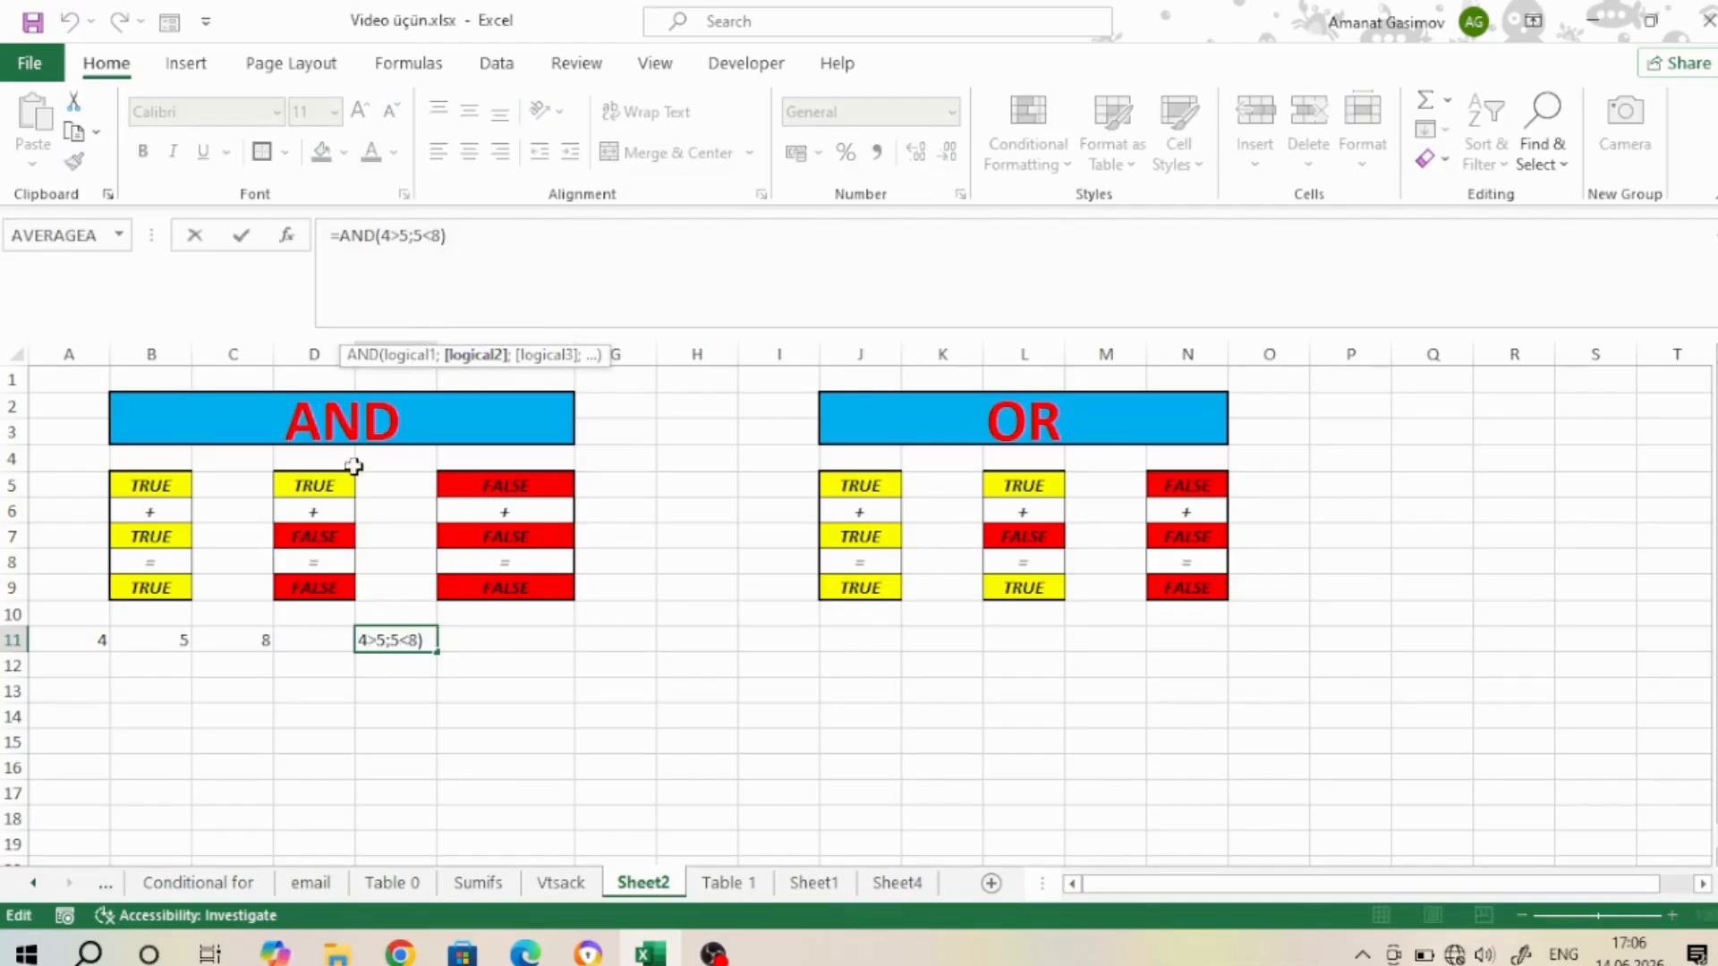
pyautogui.press('Tab')
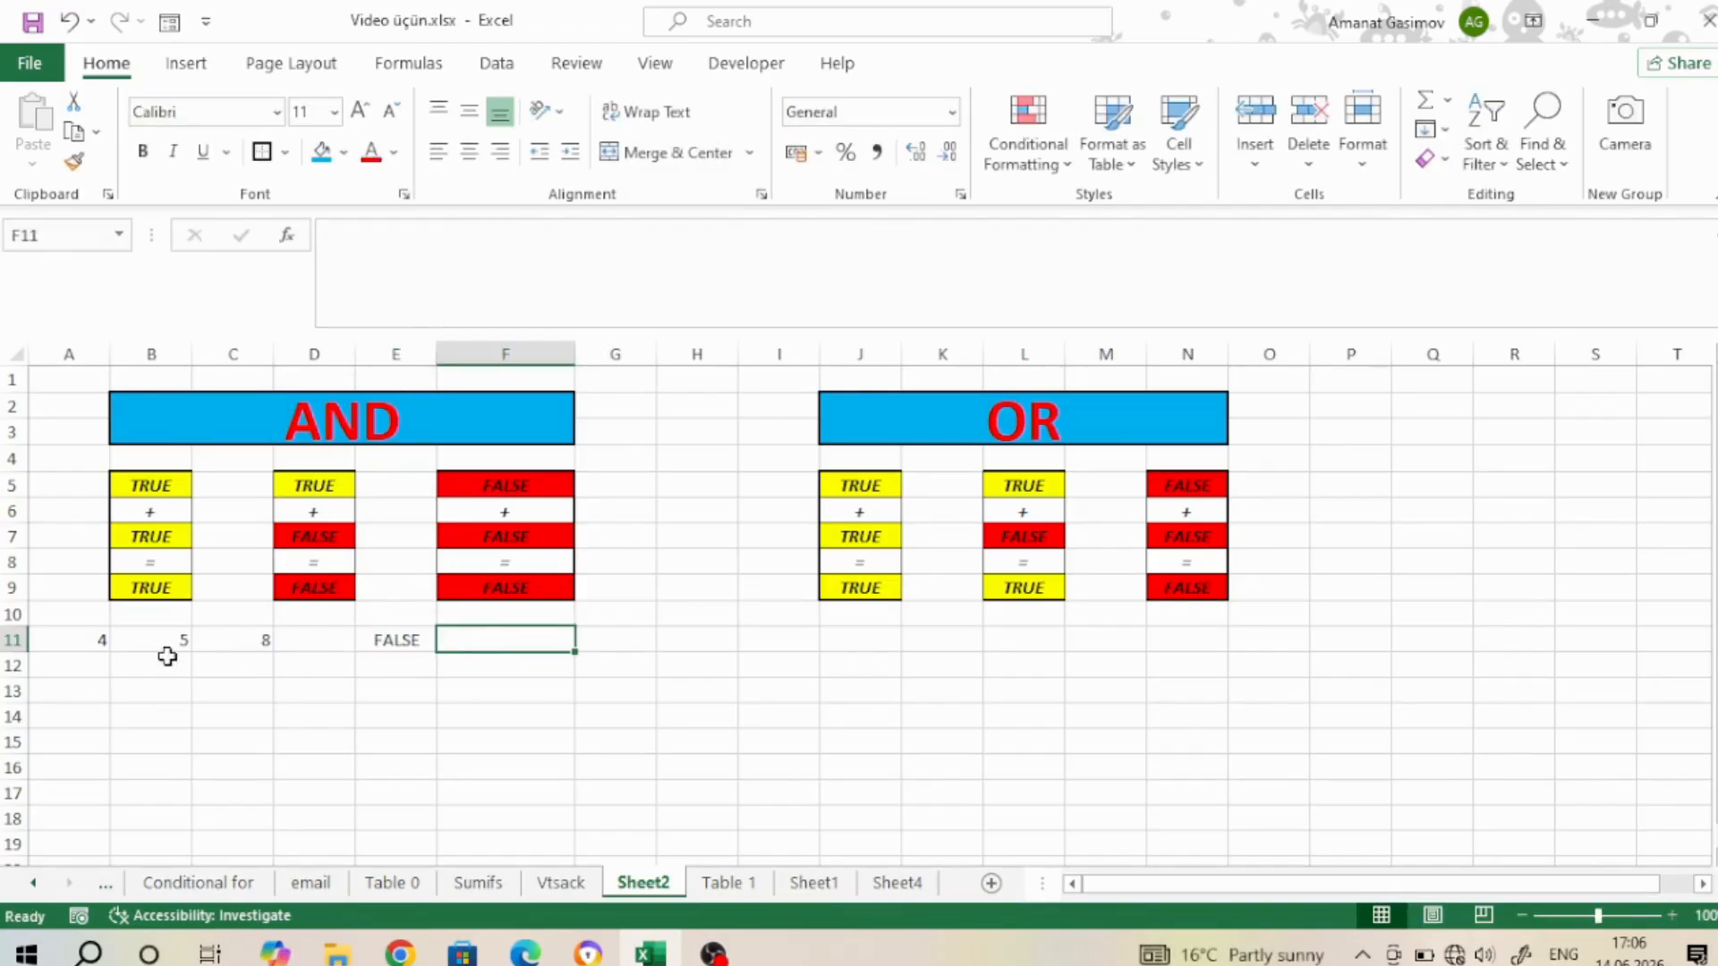
# Enter the formula =AND(A11<5;8>4) in cell E12, referencing cell A11 for the first number
pyautogui.click(404, 668)
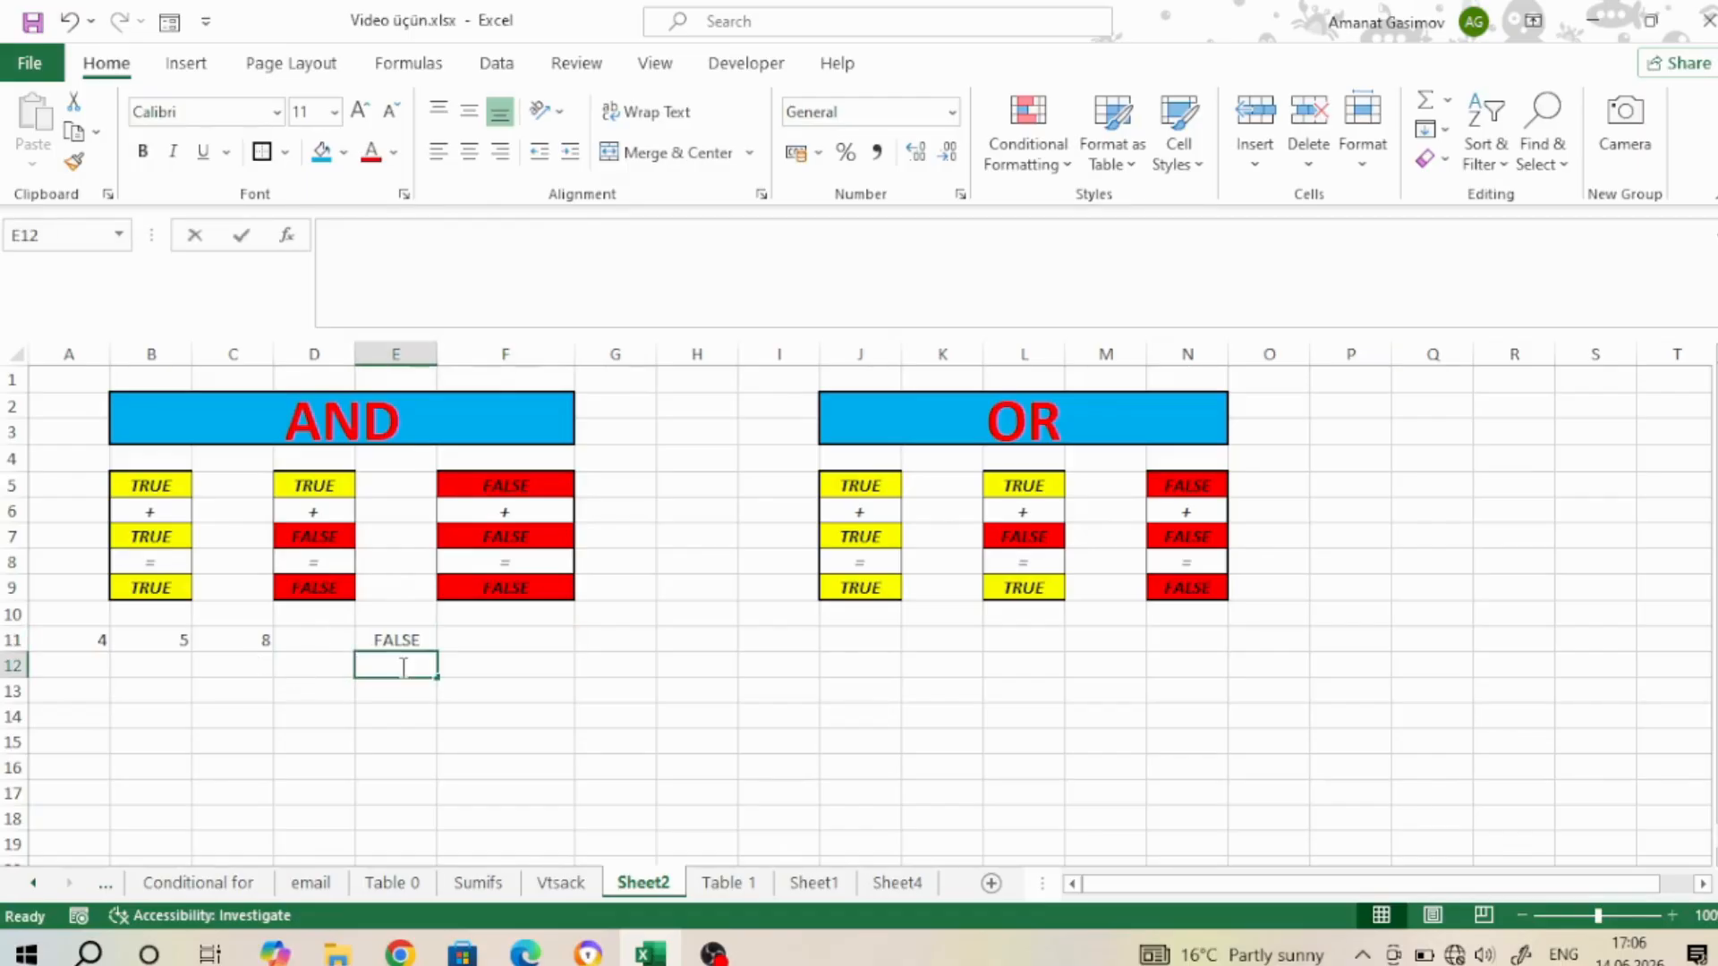
pyautogui.write('=')
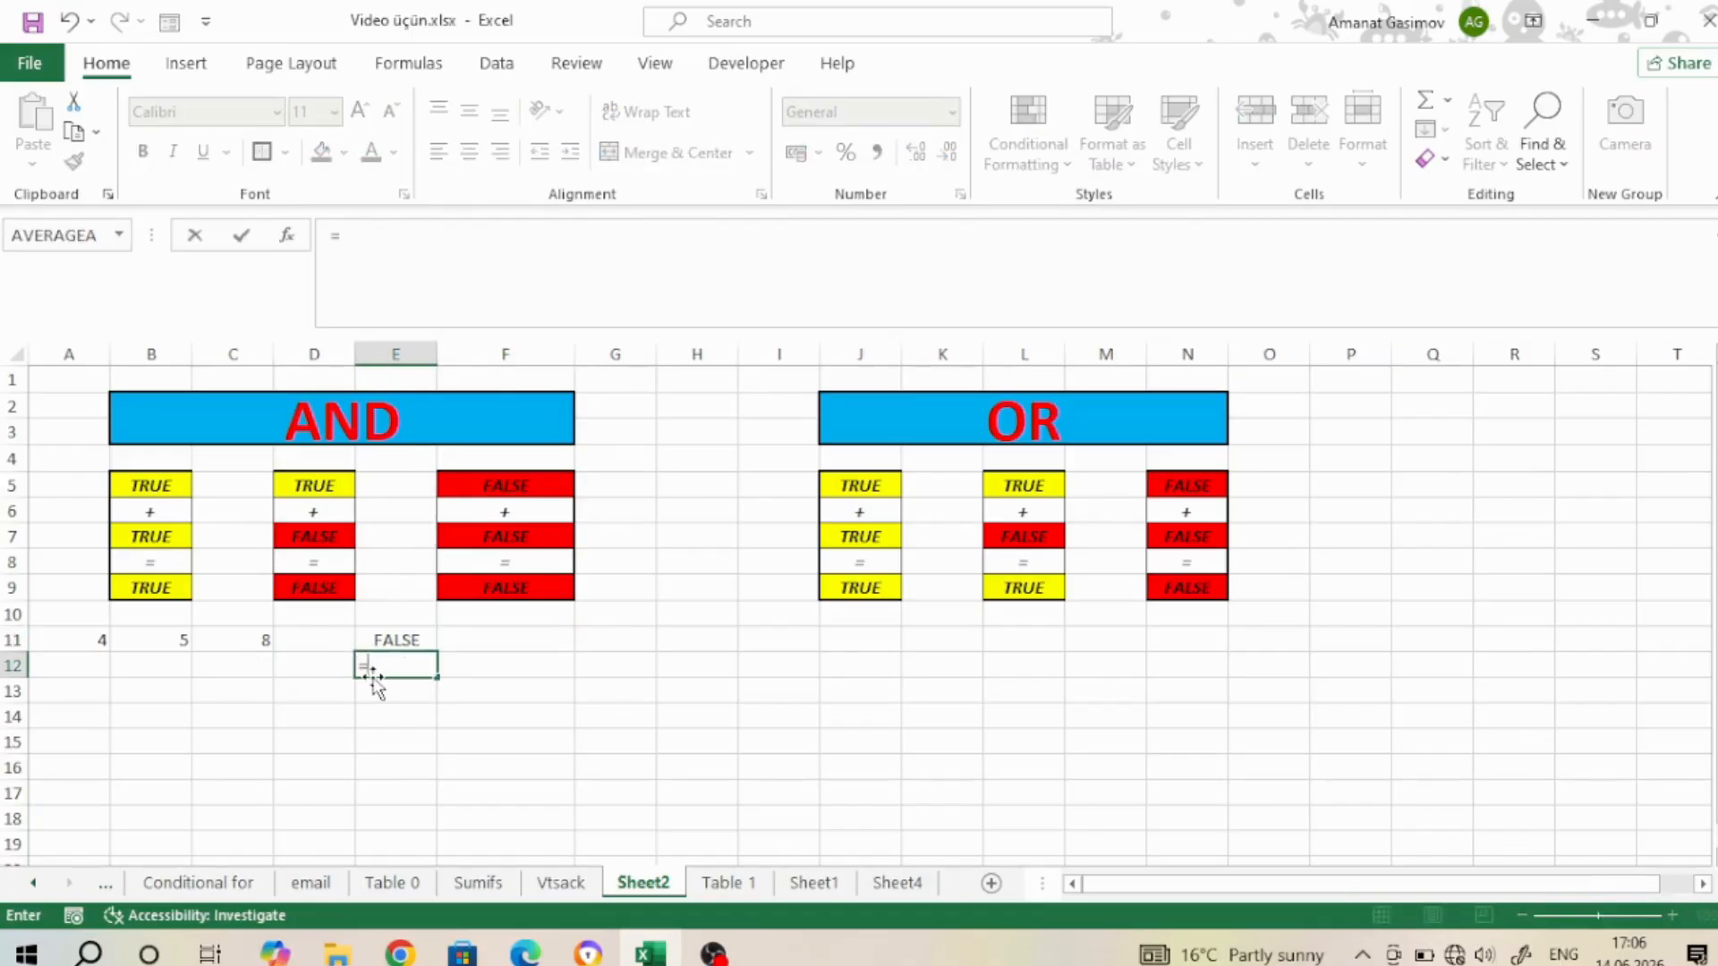
pyautogui.write('AN')
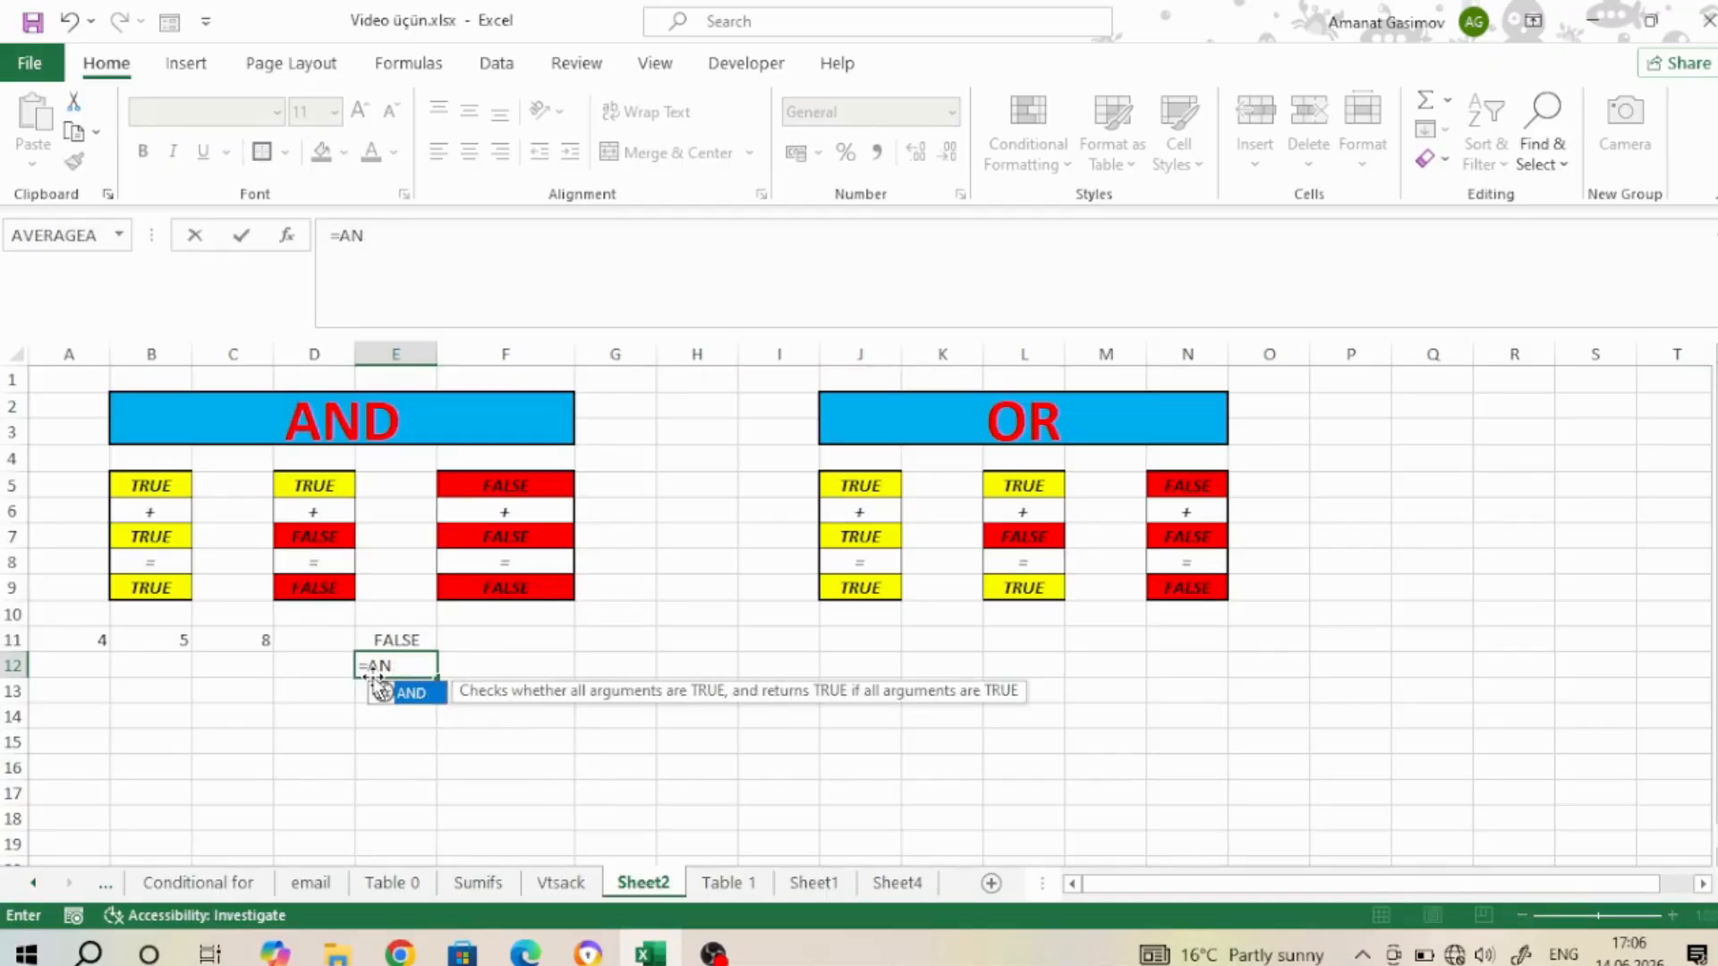
pyautogui.press('Tab')
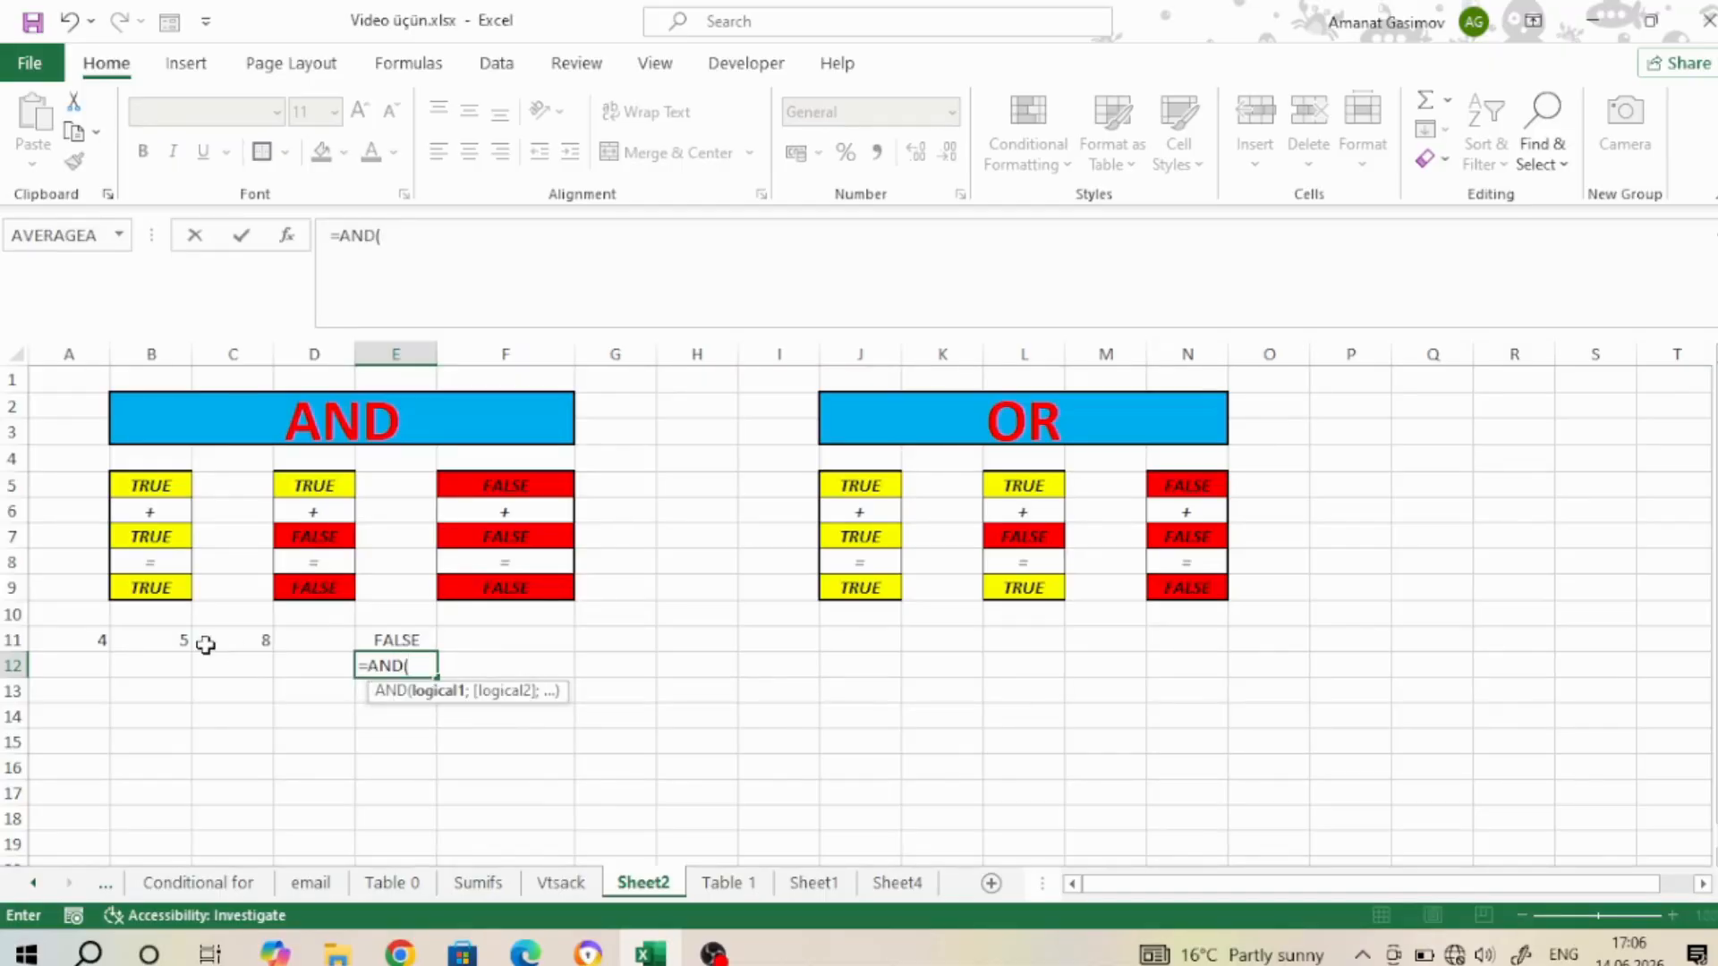
pyautogui.click(97, 634)
pyautogui.write('<')
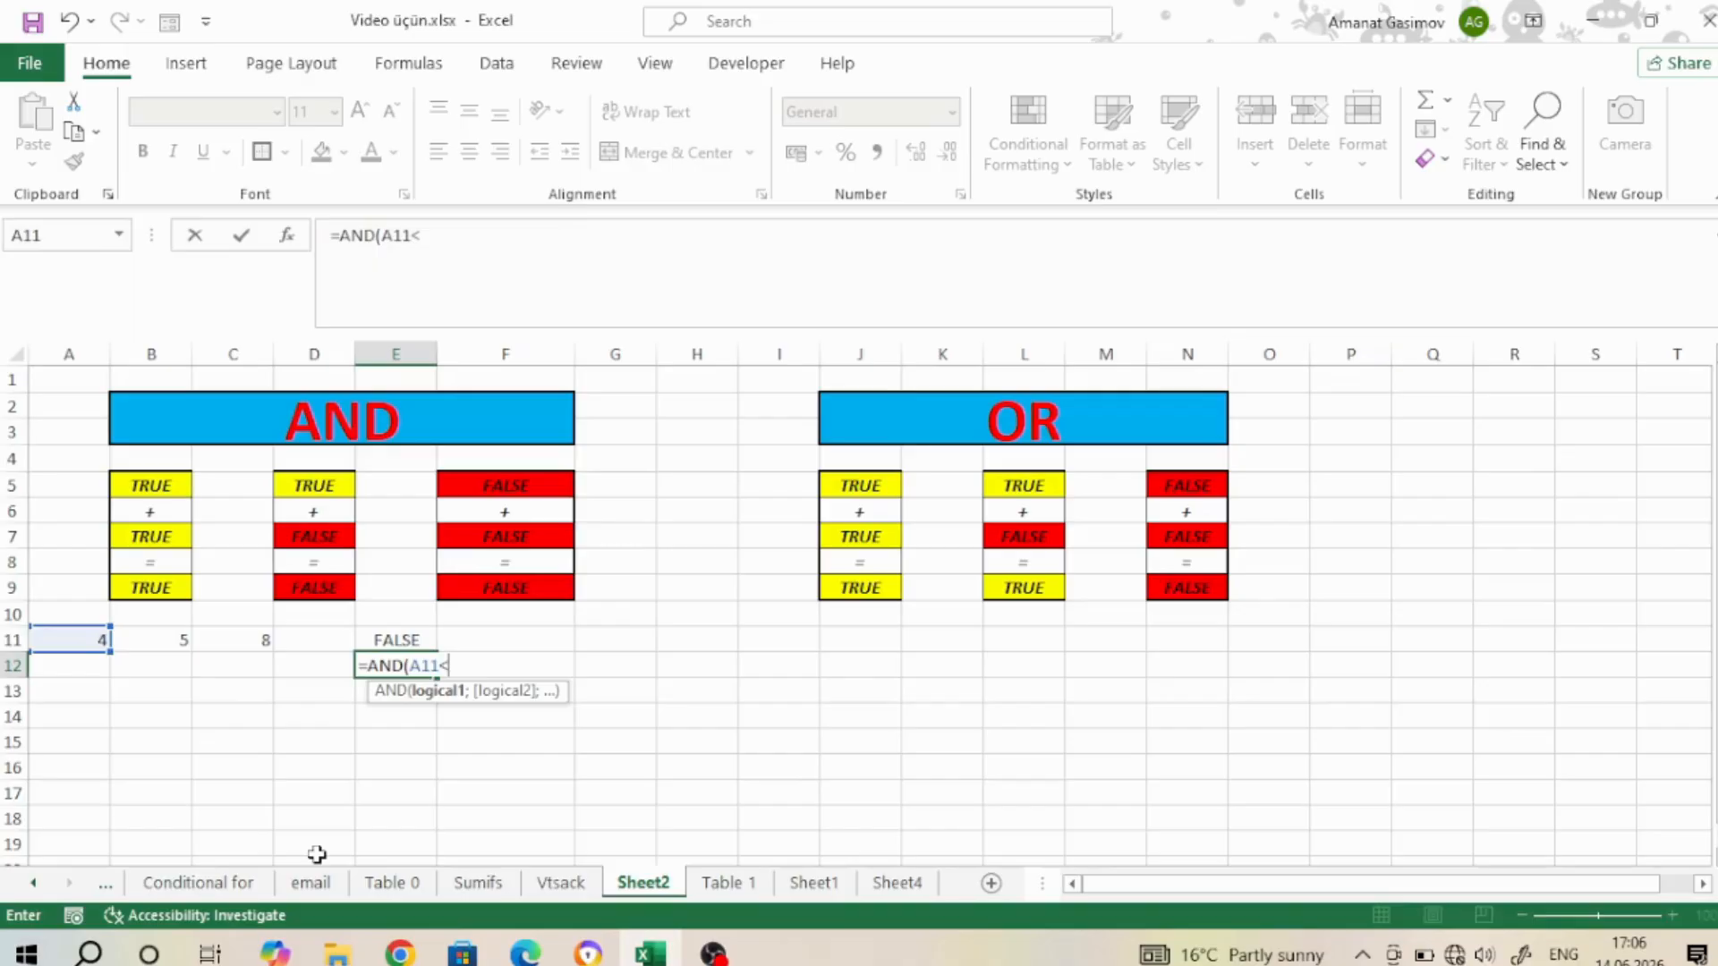
pyautogui.write('5;')
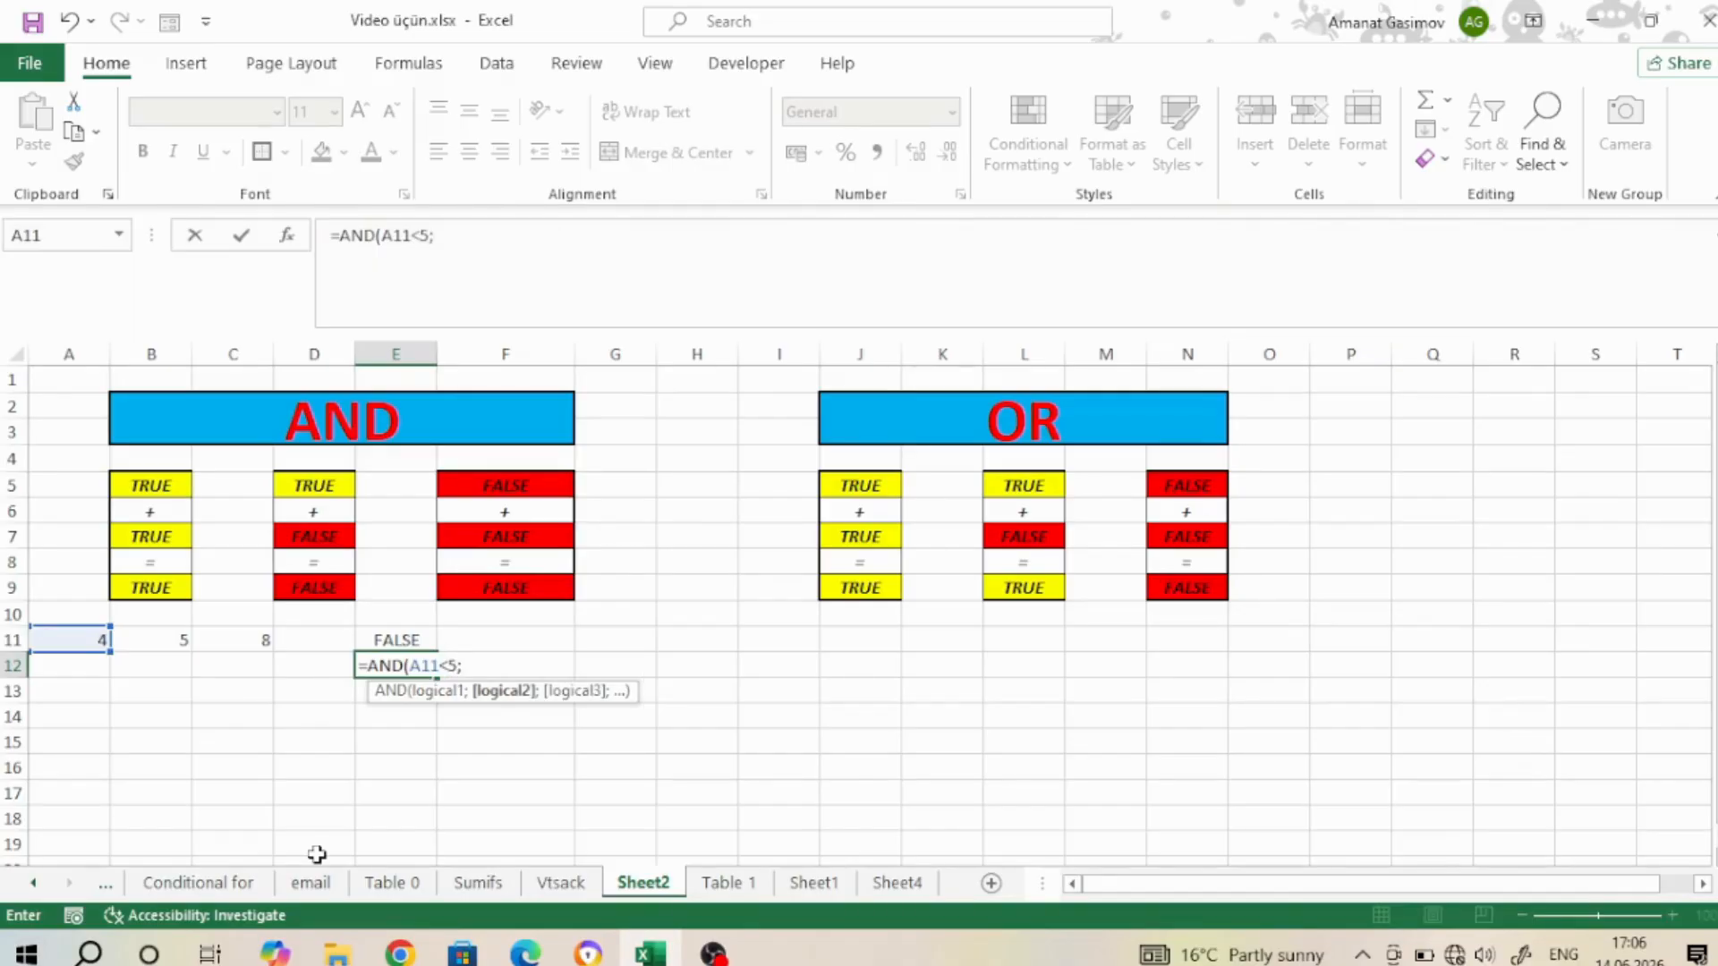
pyautogui.write('8>4)')
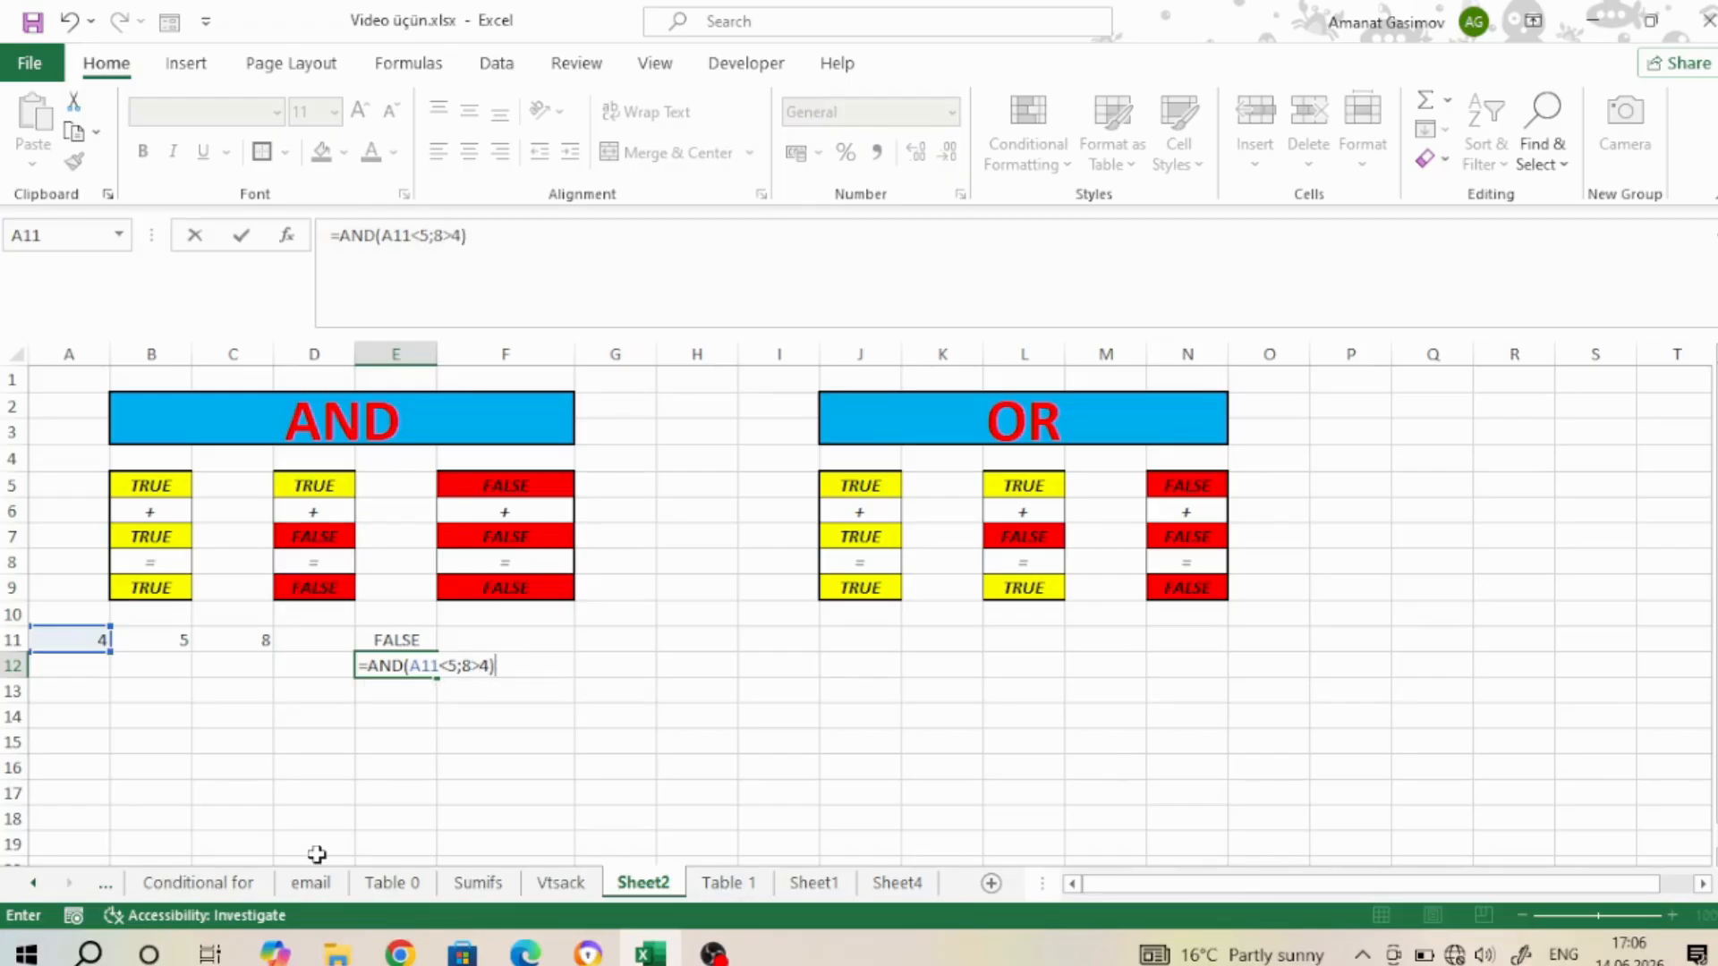
pyautogui.press('Tab')
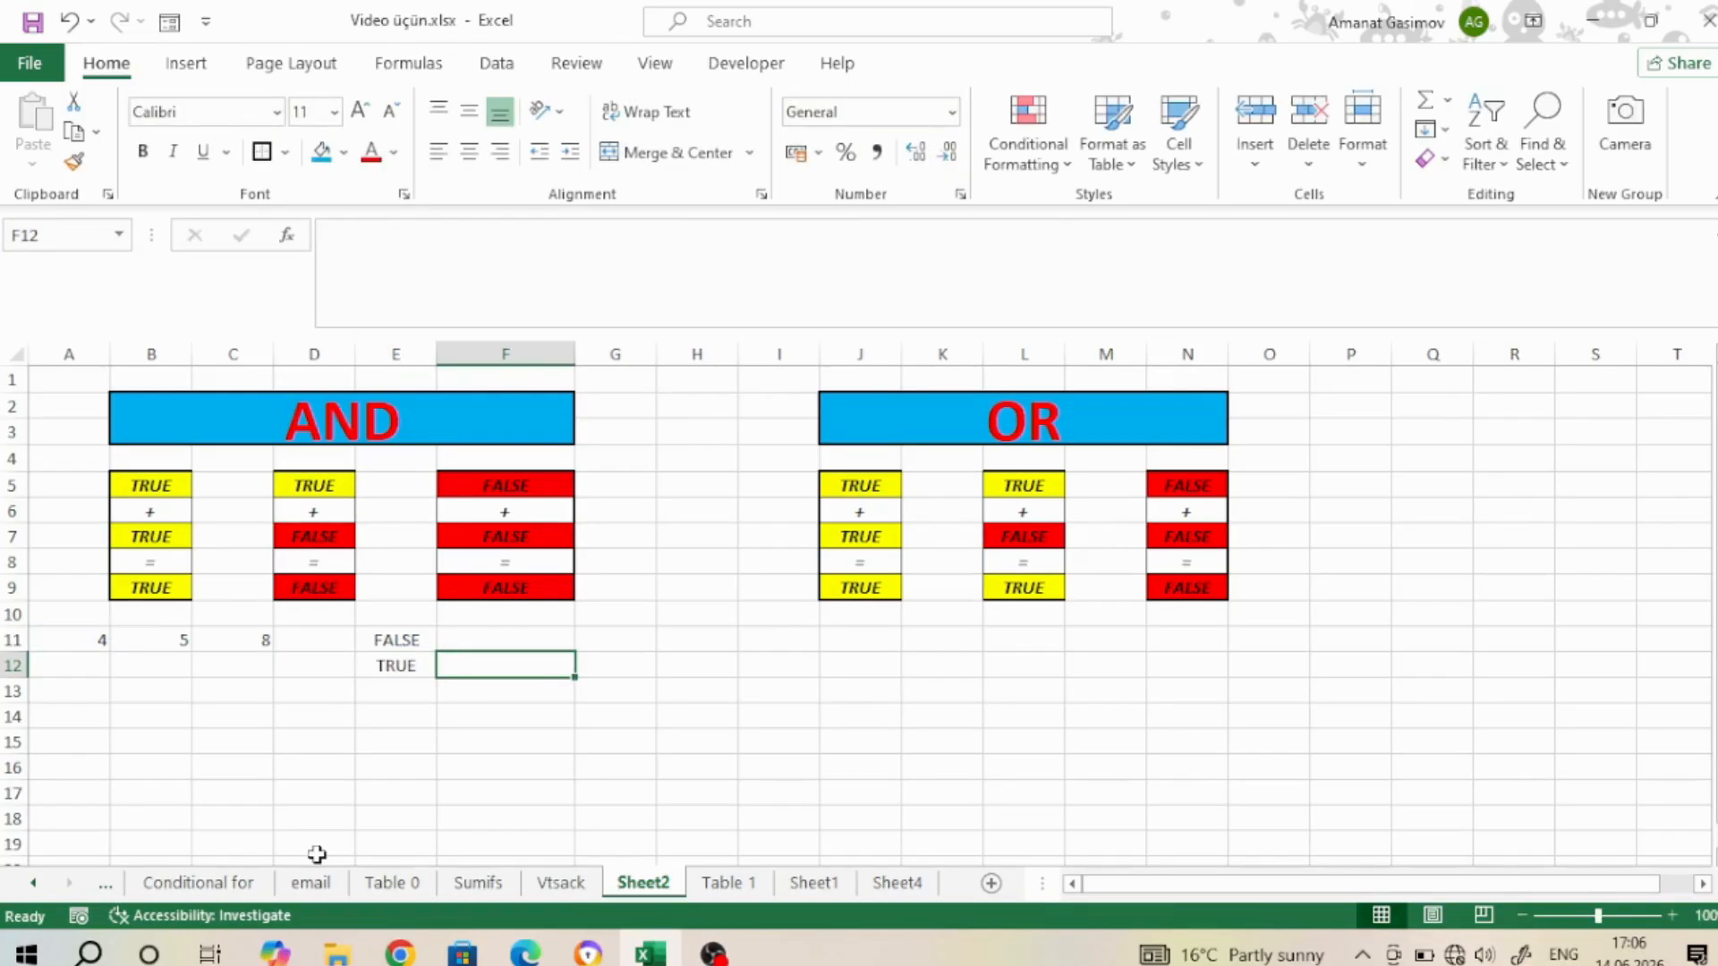
pyautogui.click(391, 668)
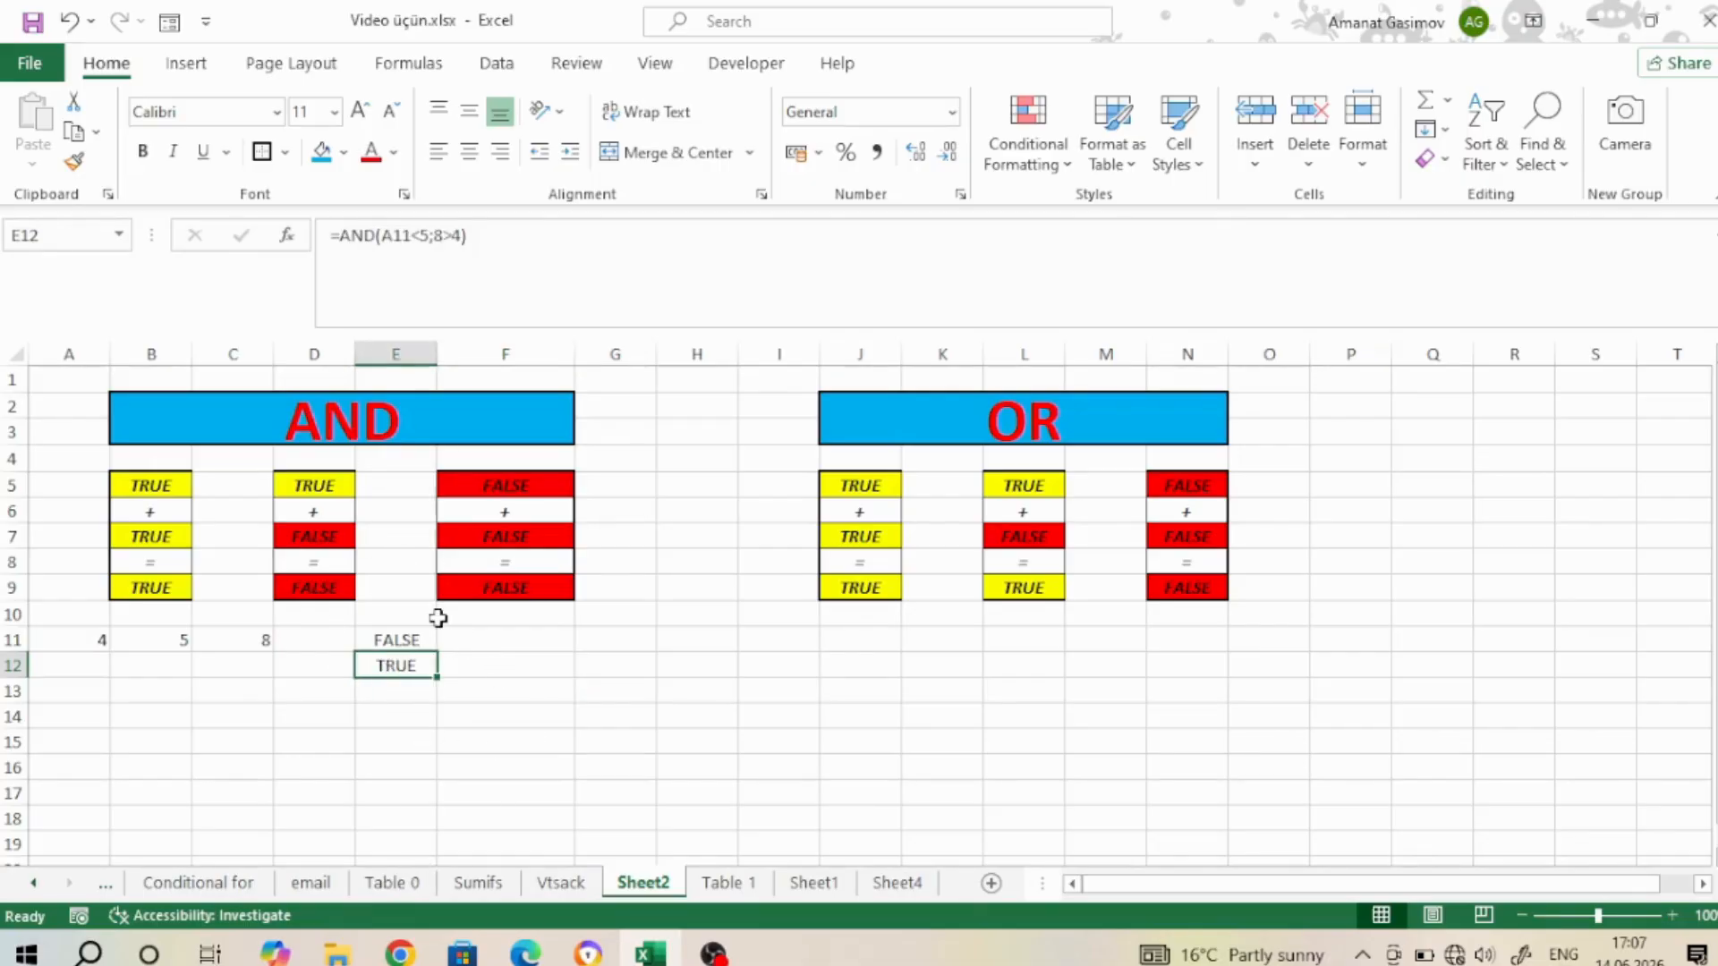
# Begin an AND formula in cell E13
pyautogui.click(410, 691)
pyautogui.write('=')
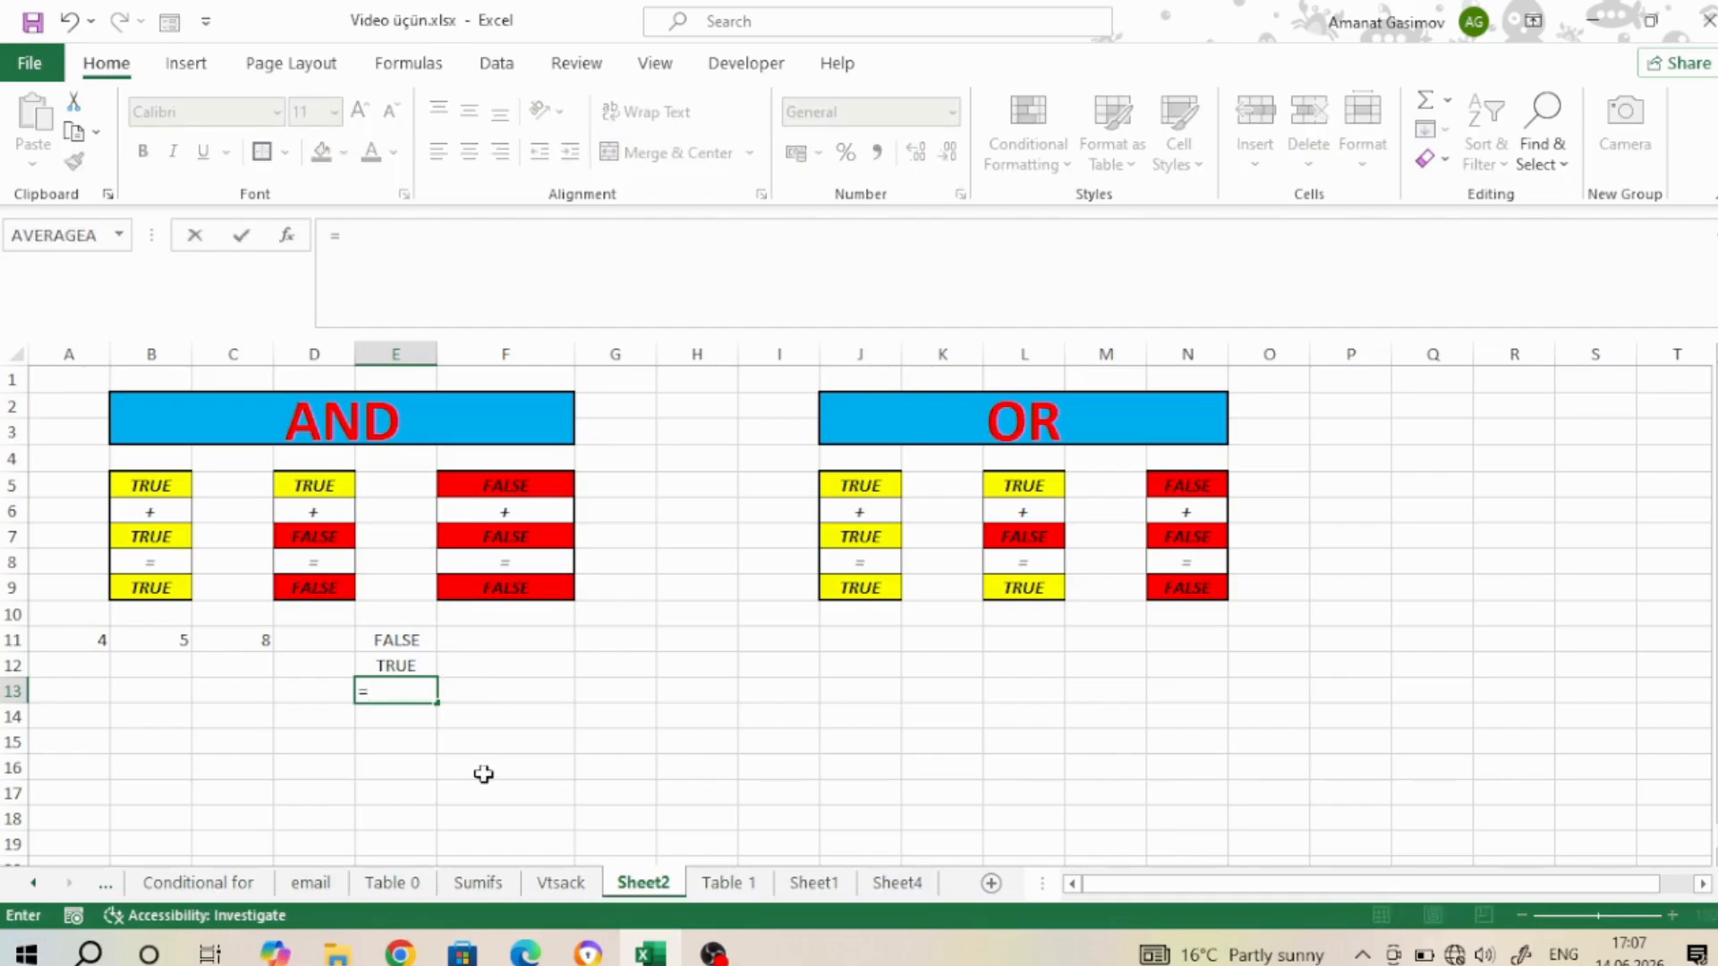
pyautogui.write('AND(')
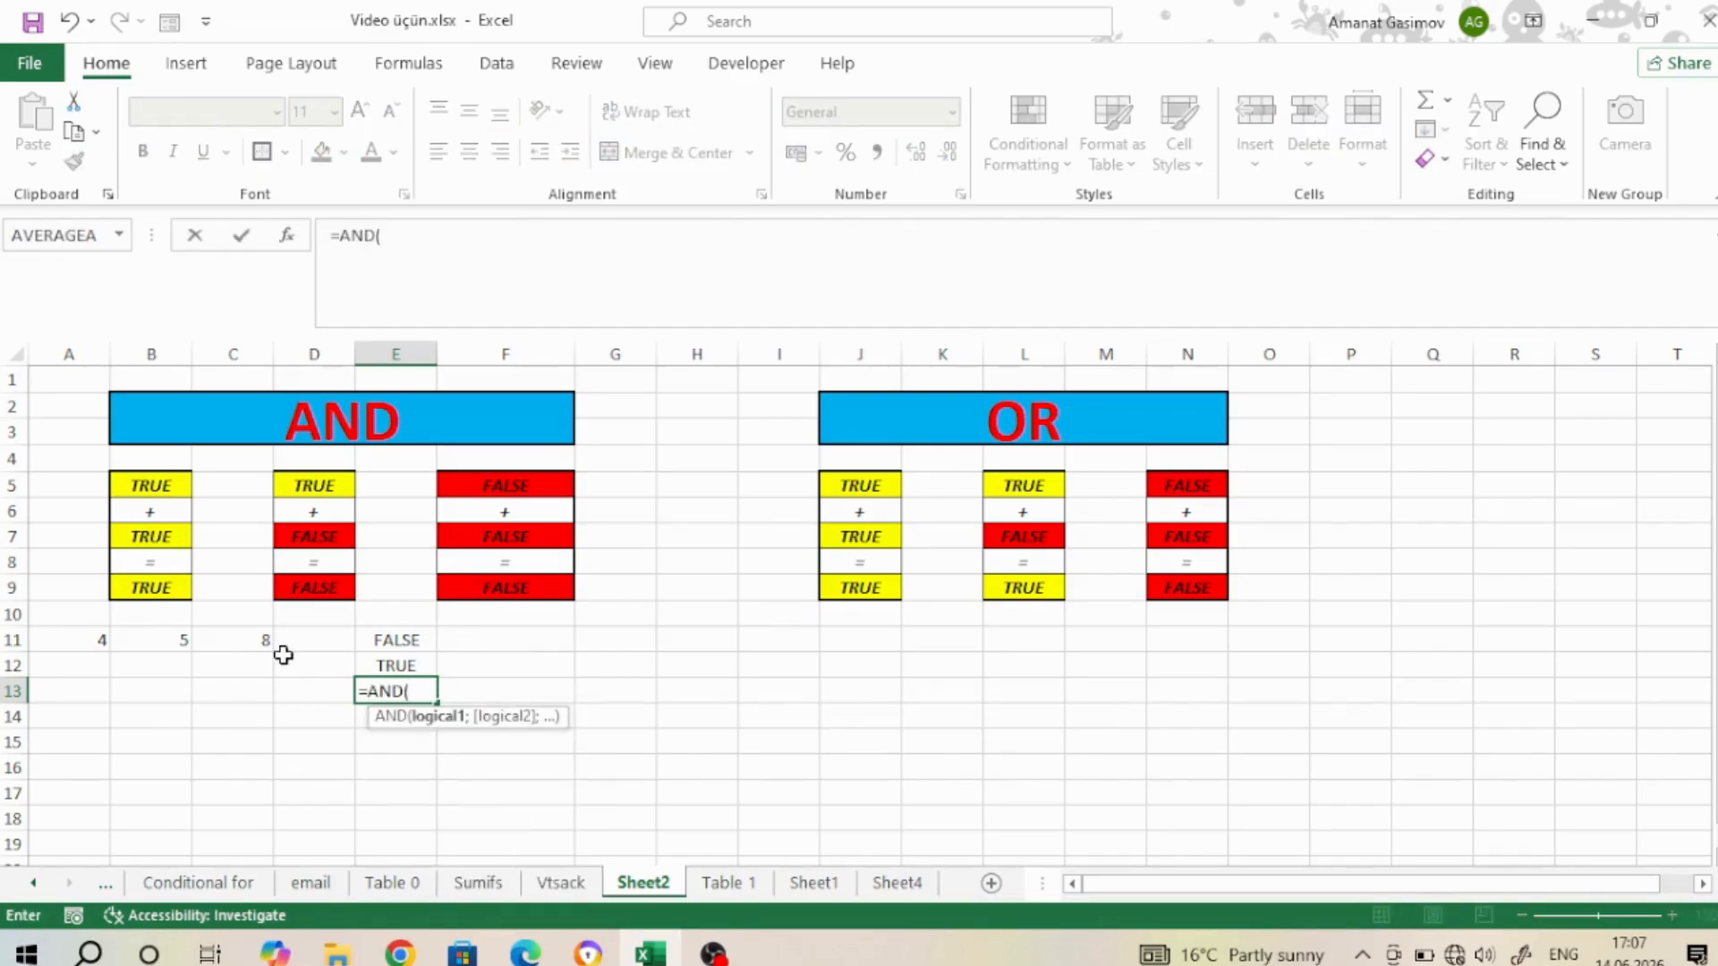
pyautogui.click(174, 639)
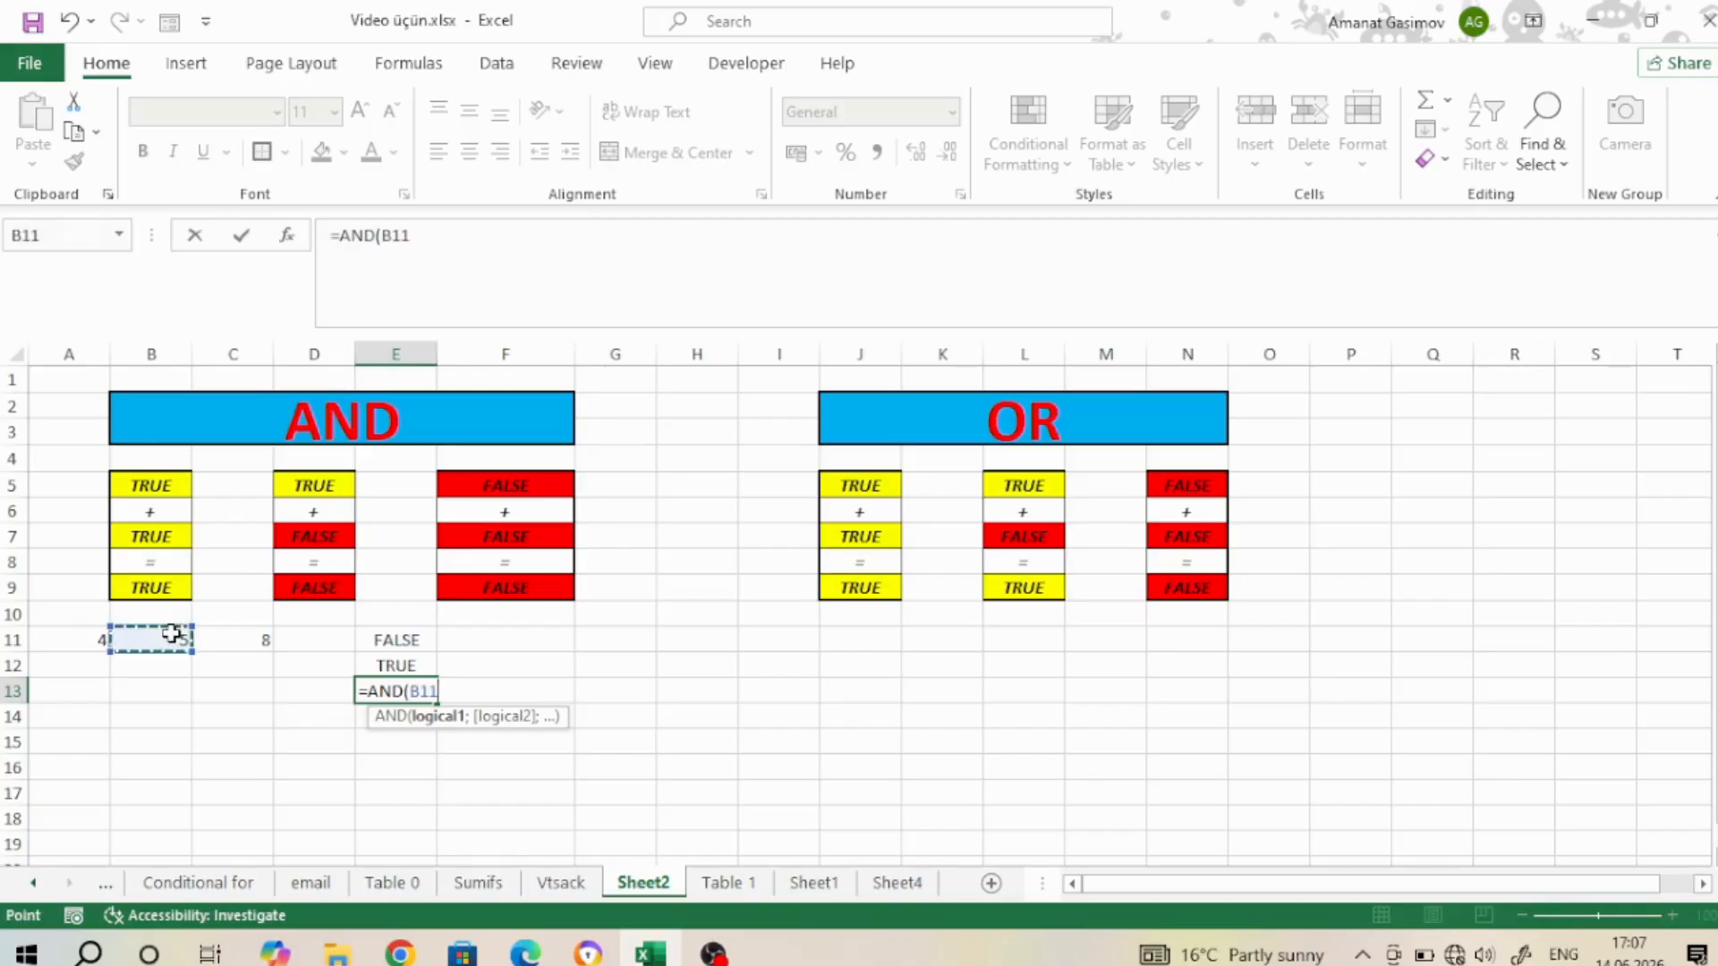
pyautogui.write('>')
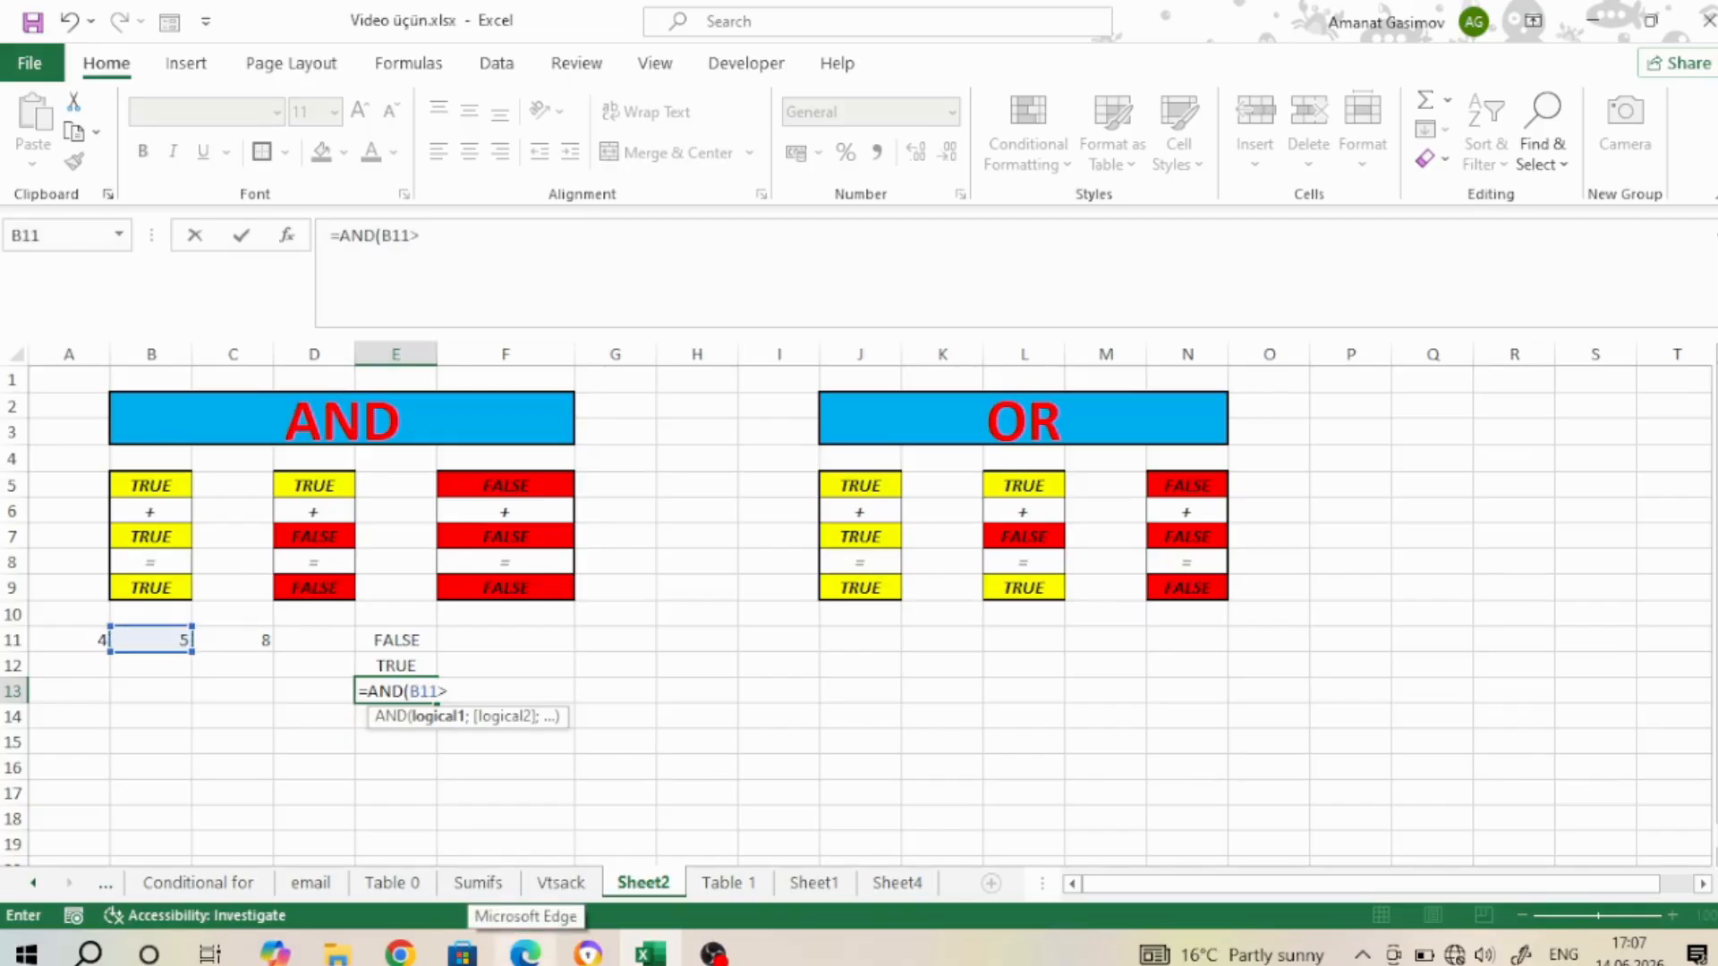
pyautogui.write('8')
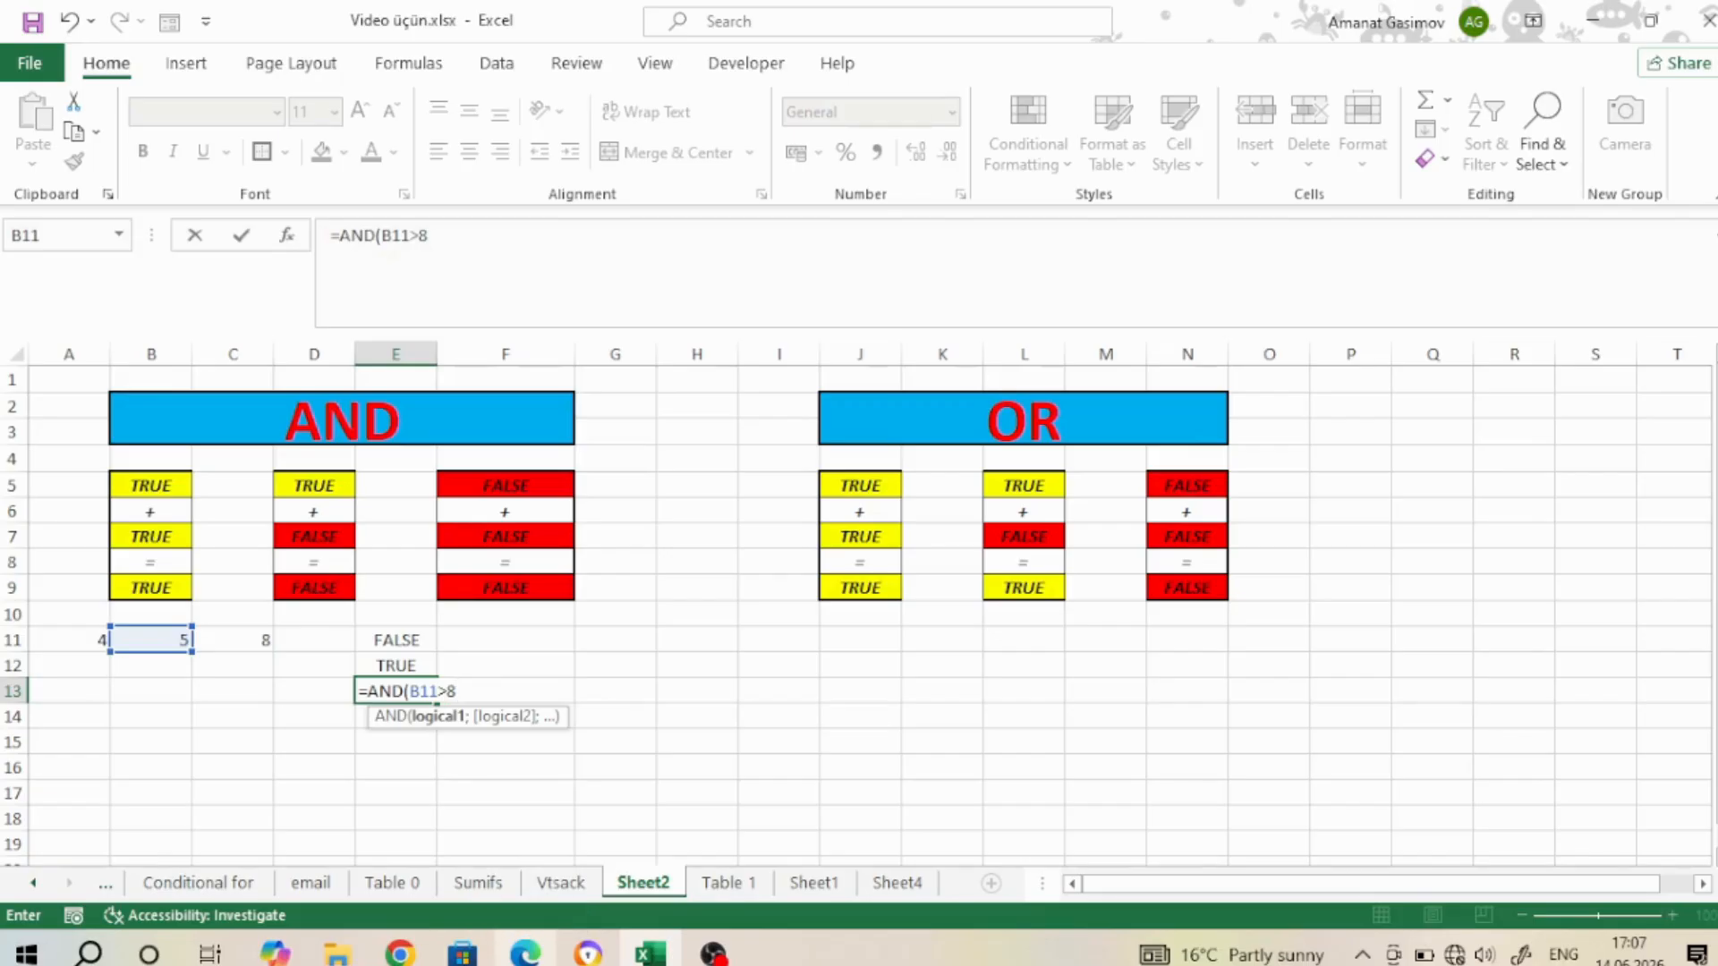
pyautogui.press('BackSpace')
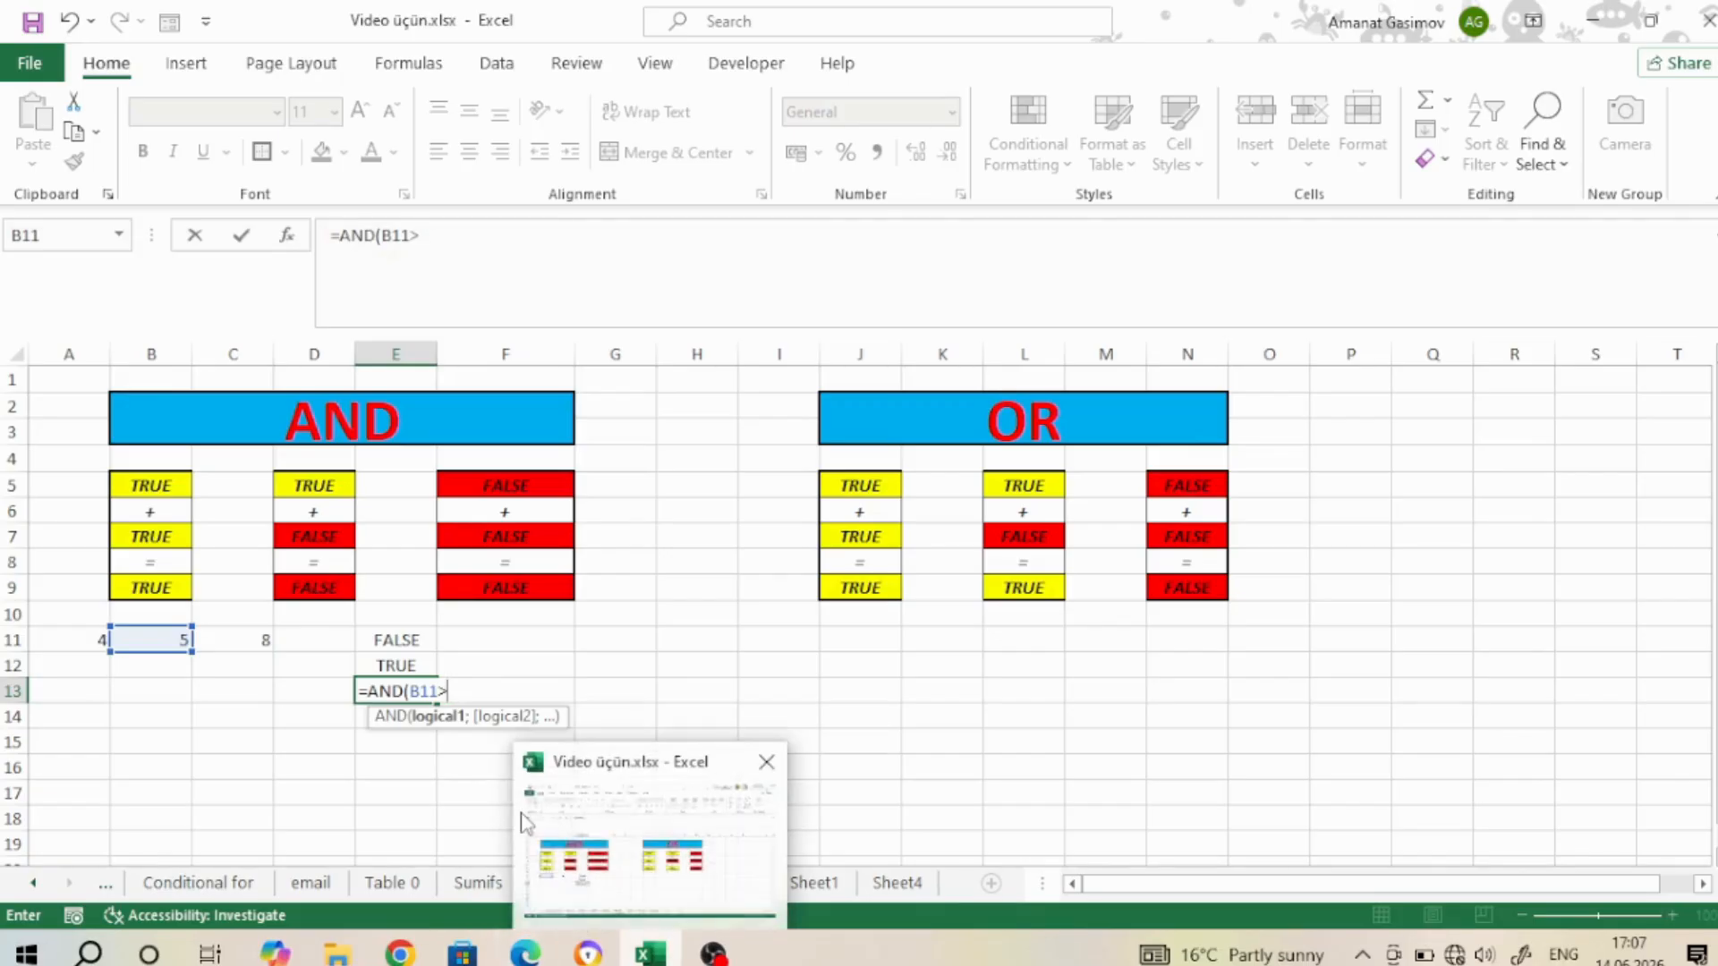
pyautogui.press('BackSpace')
pyautogui.press('BackSpace')
pyautogui.press('BackSpace')
pyautogui.press('BackSpace')
# Complete the formula in cell E13 as =AND(5>8;4>5)
pyautogui.write('5')
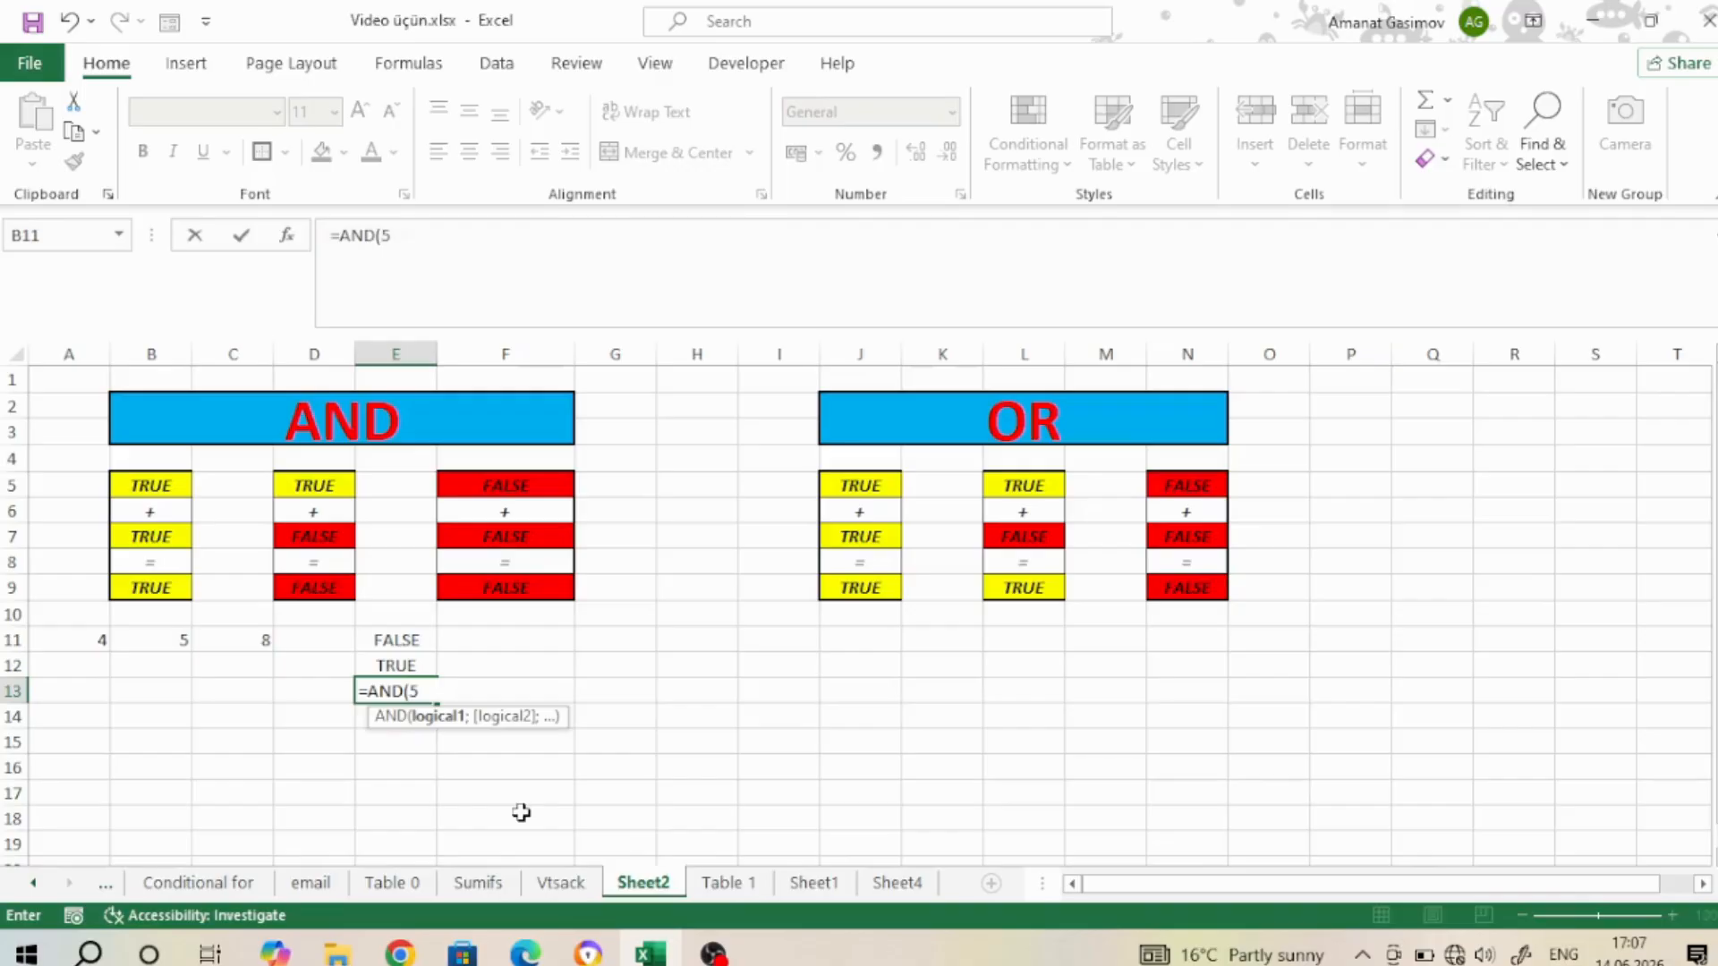
pyautogui.write('>8;4')
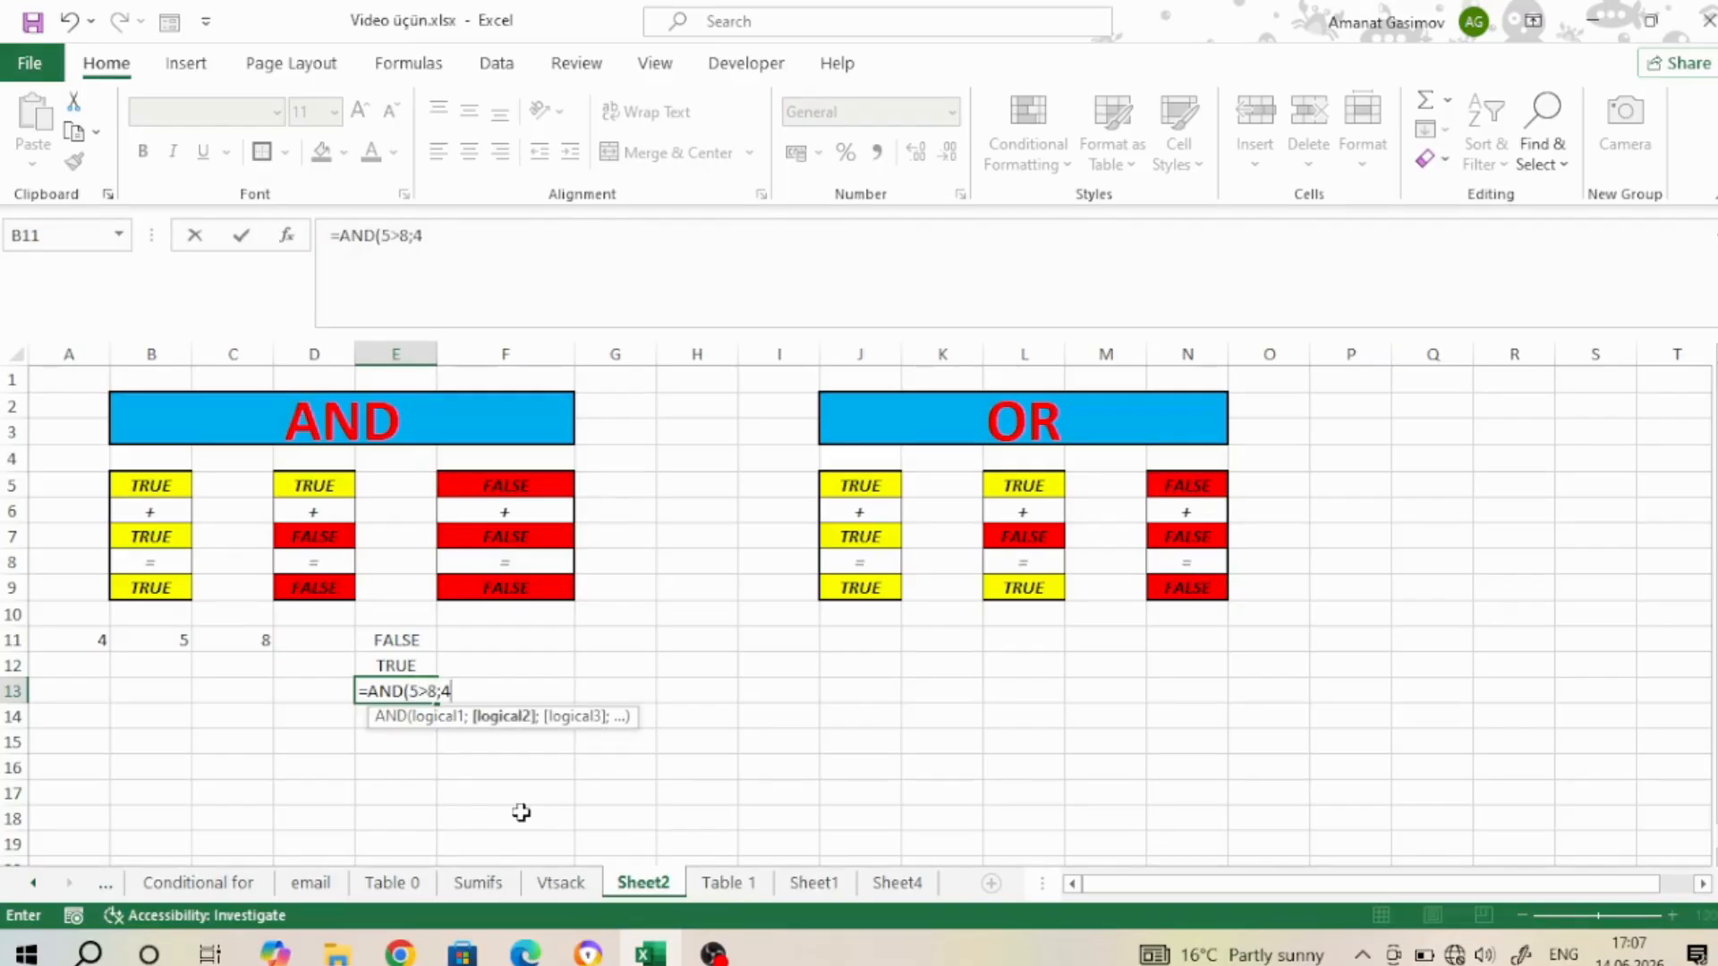
pyautogui.write('>')
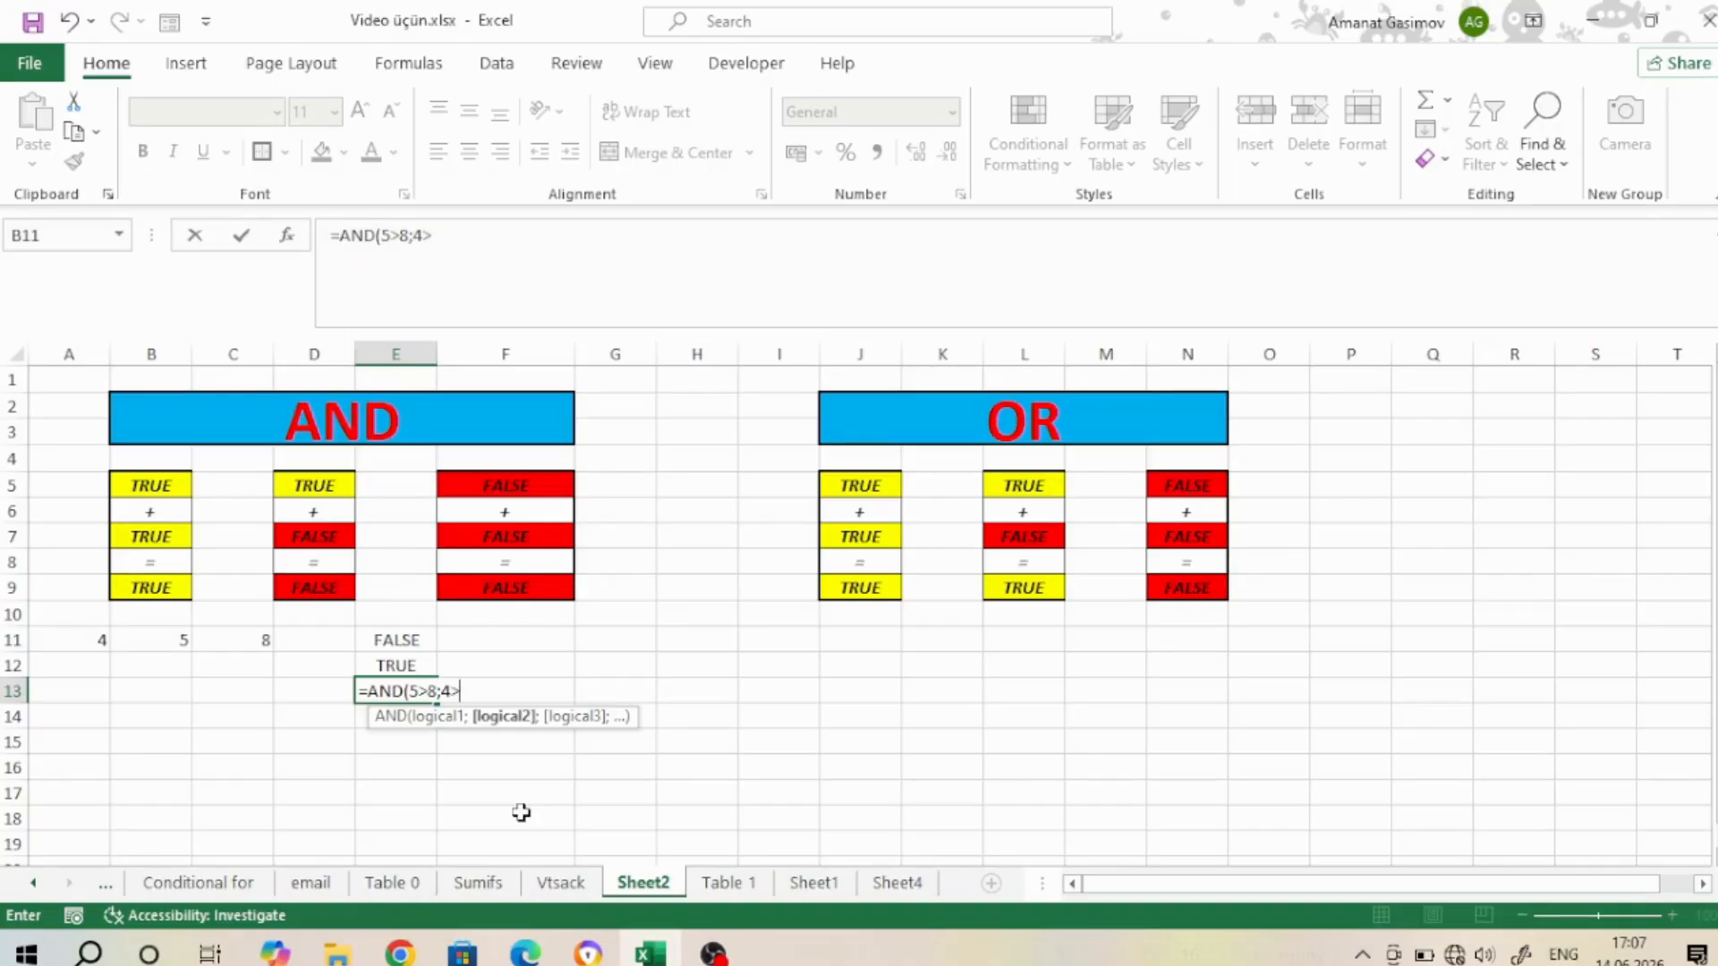
pyautogui.write('5)')
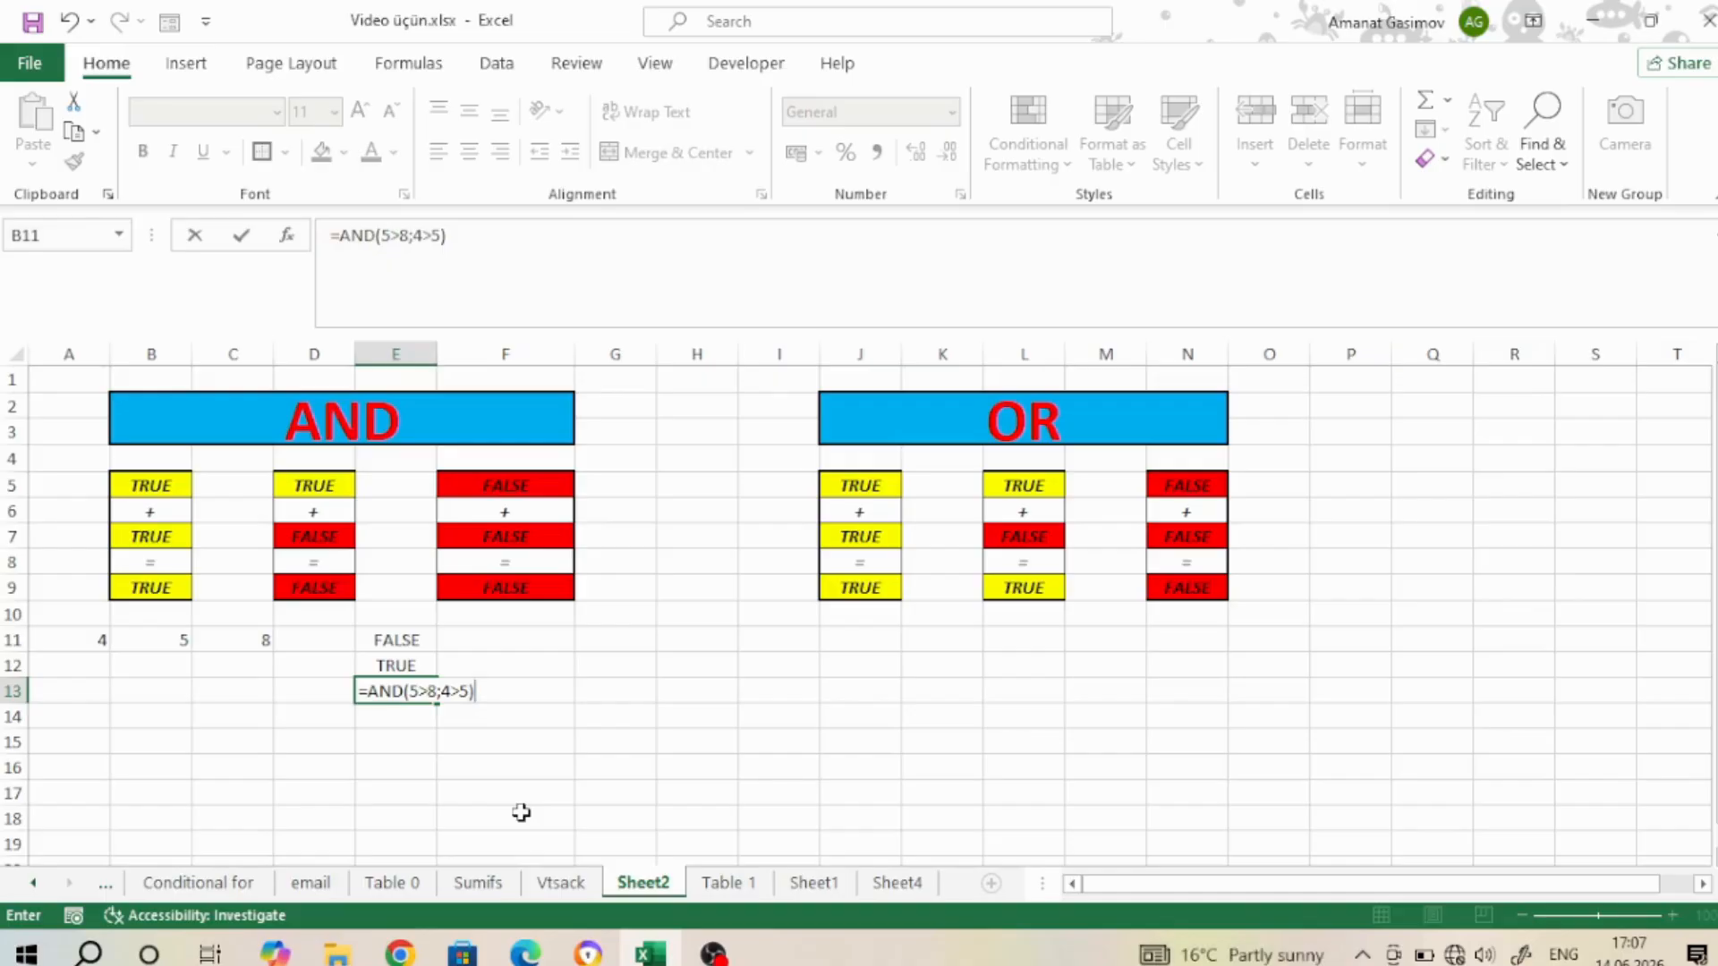
pyautogui.press('Tab')
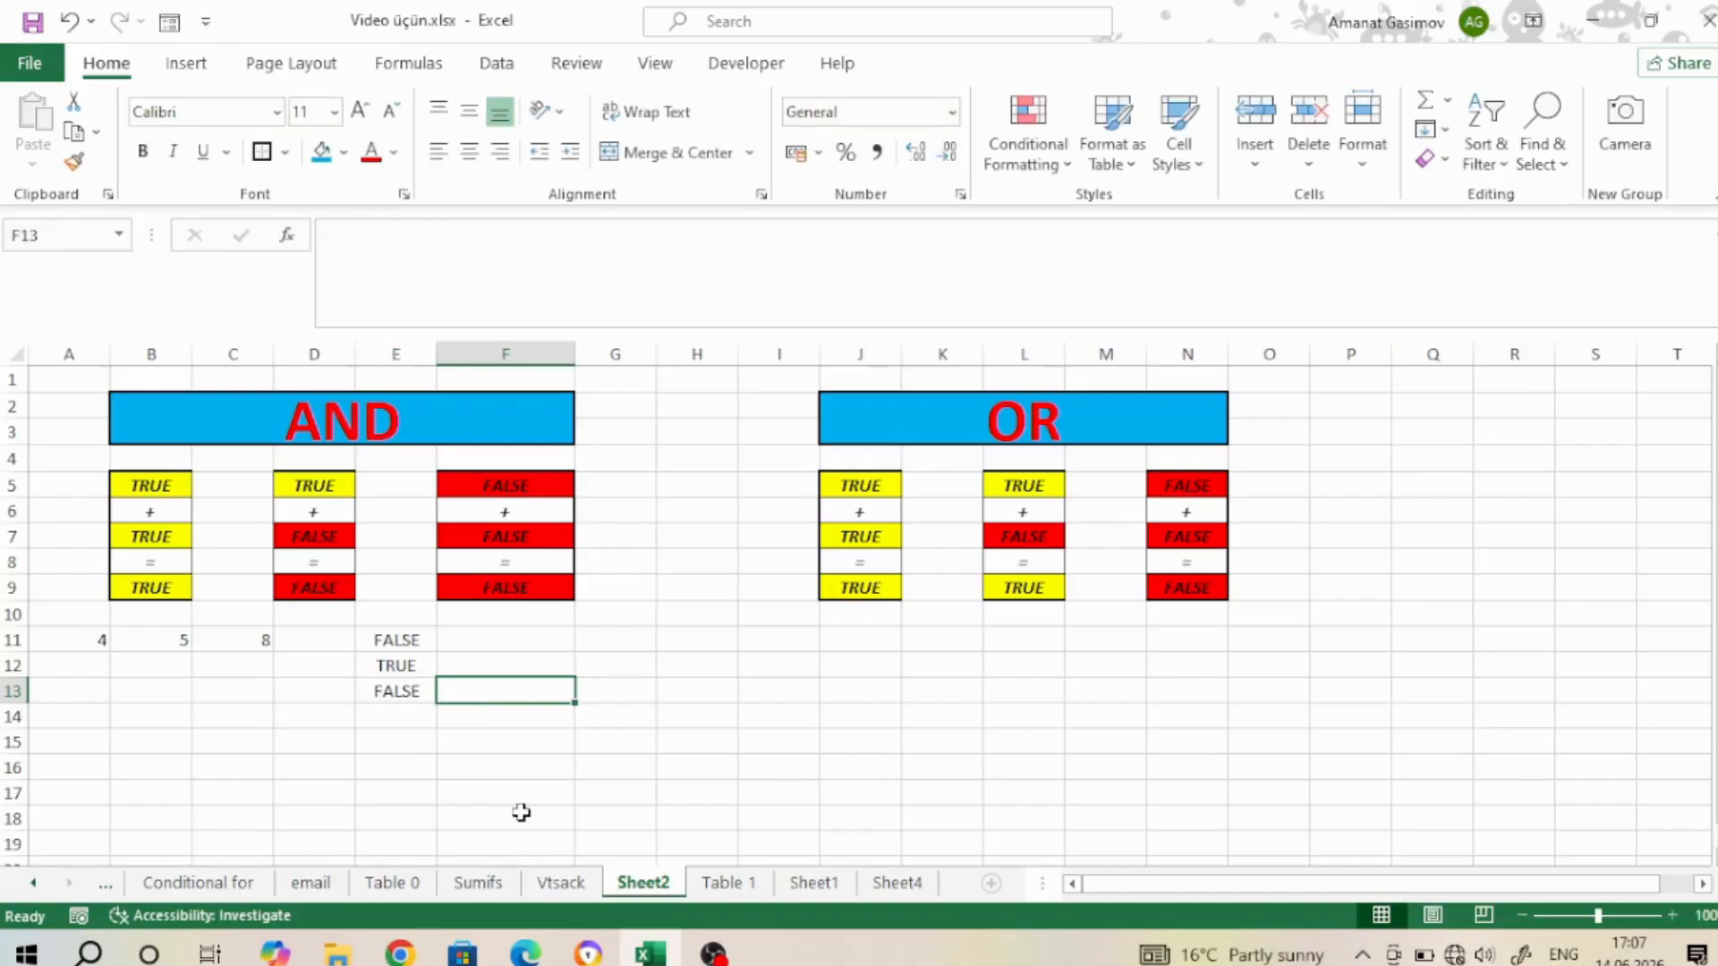
pyautogui.click(399, 690)
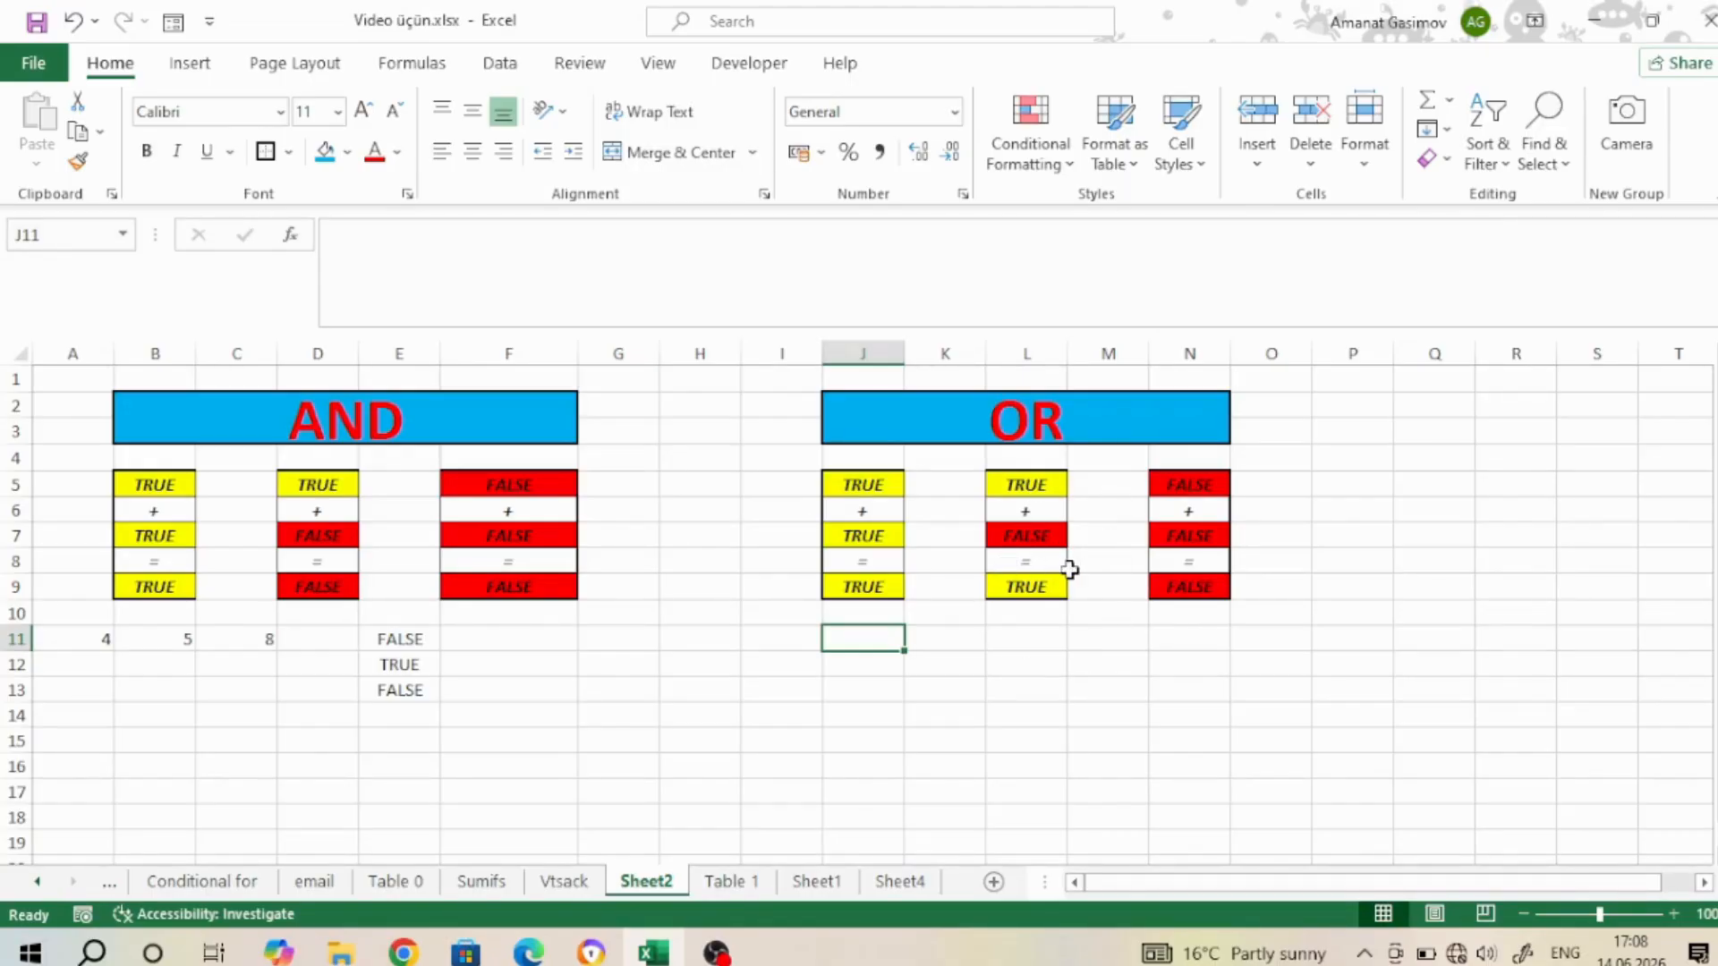
# Enter the sample numbers 12, 16 and 14 in cells J11, K11 and L11 below the OR table
pyautogui.click(1196, 585)
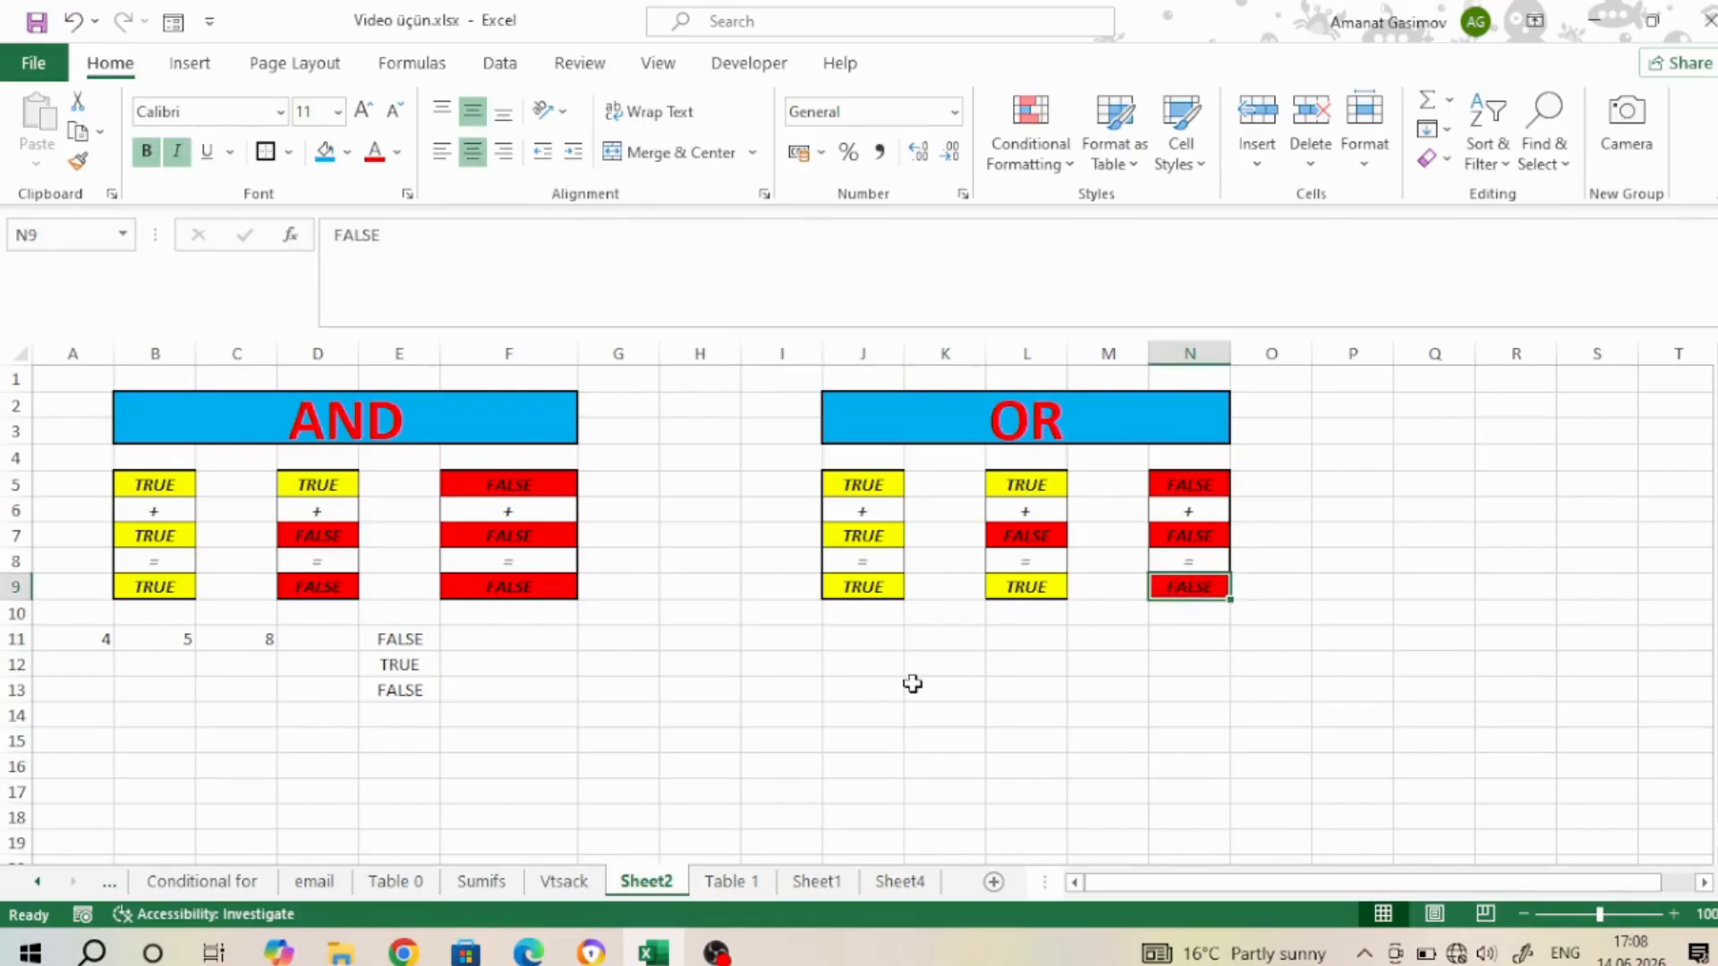
pyautogui.click(893, 635)
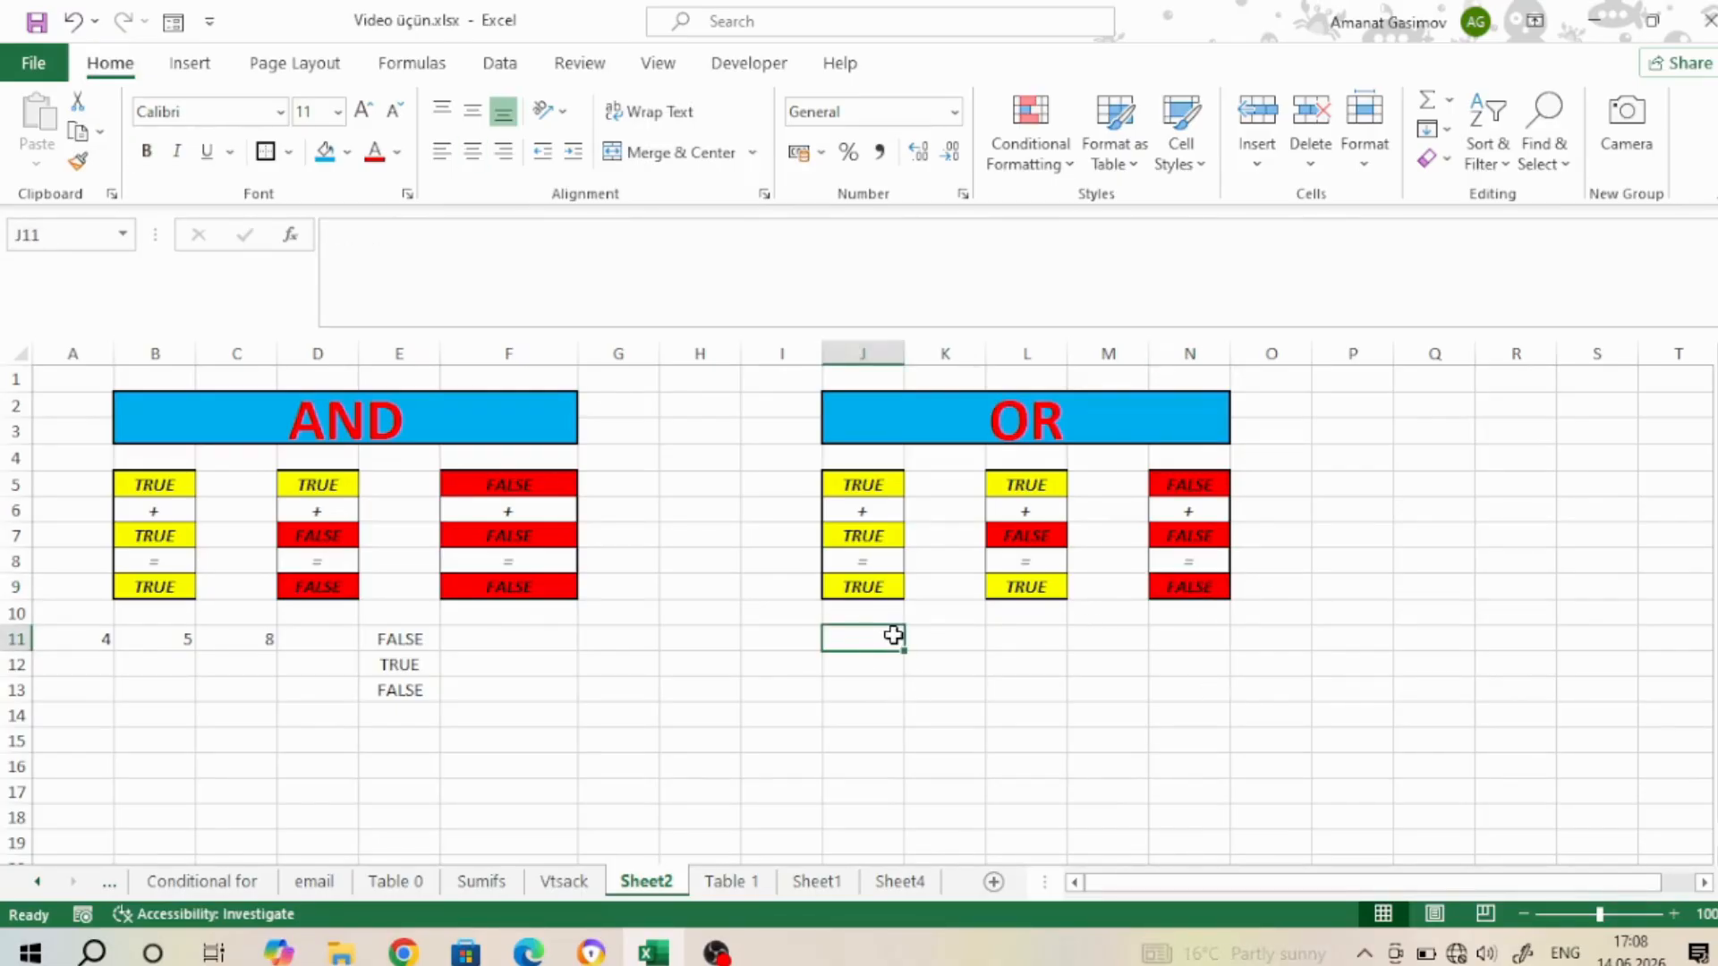
pyautogui.write('=')
pyautogui.press('BackSpace')
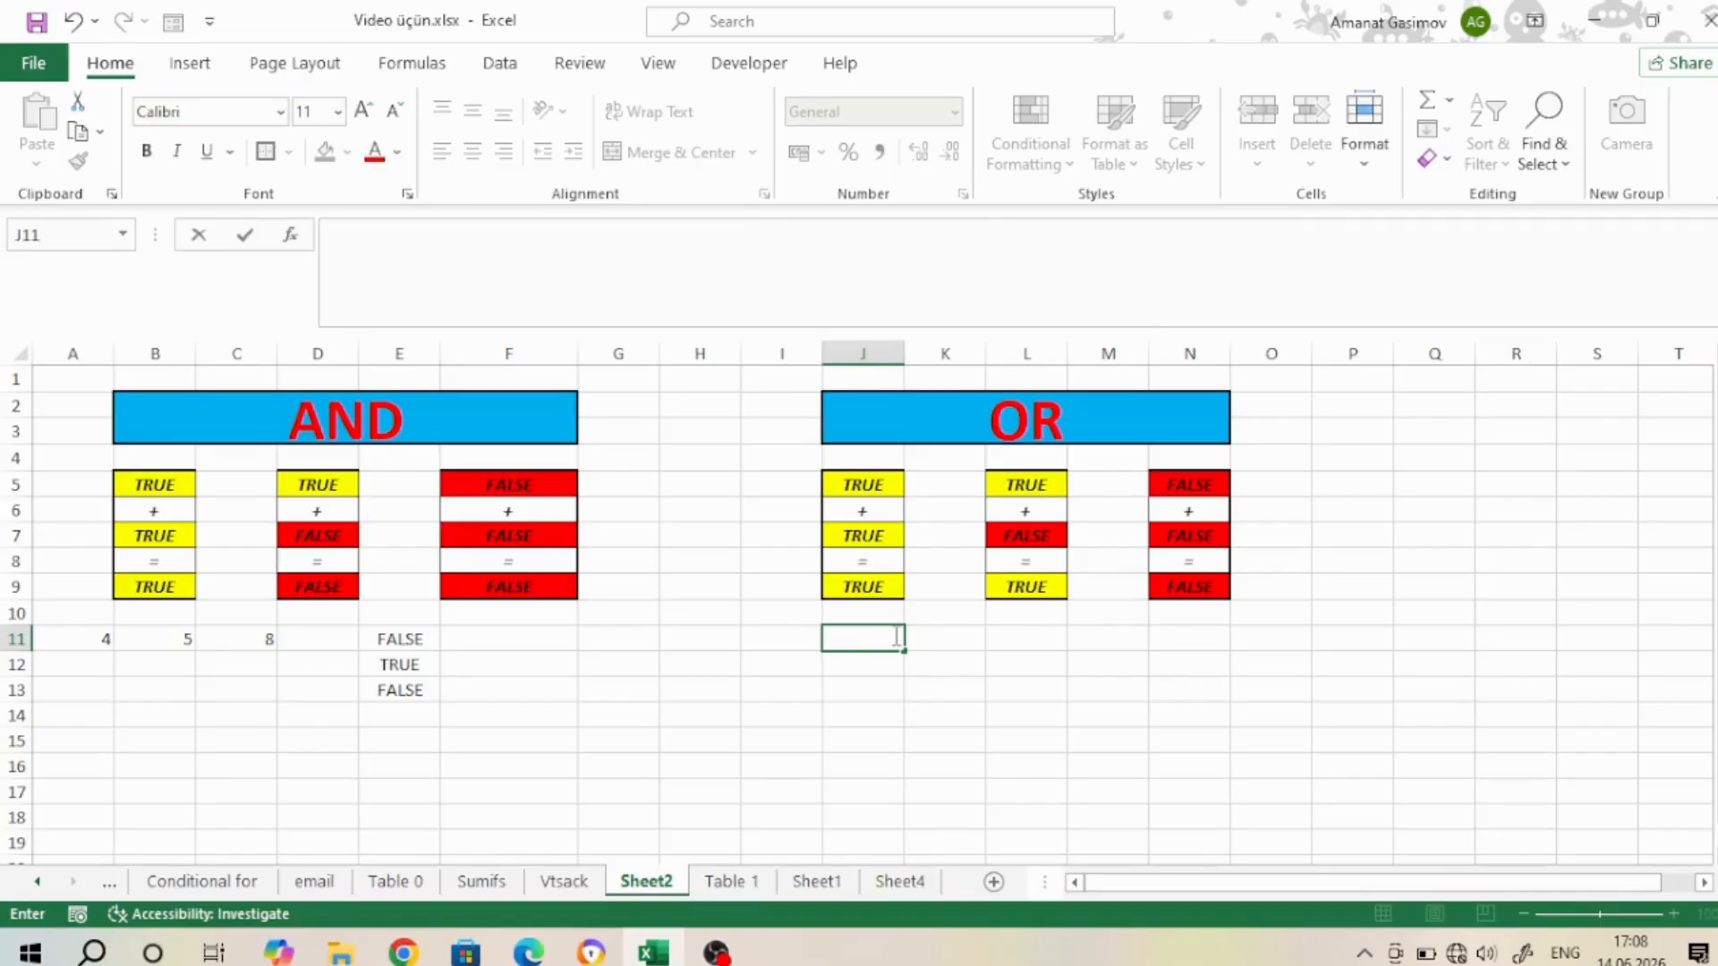
pyautogui.write('12')
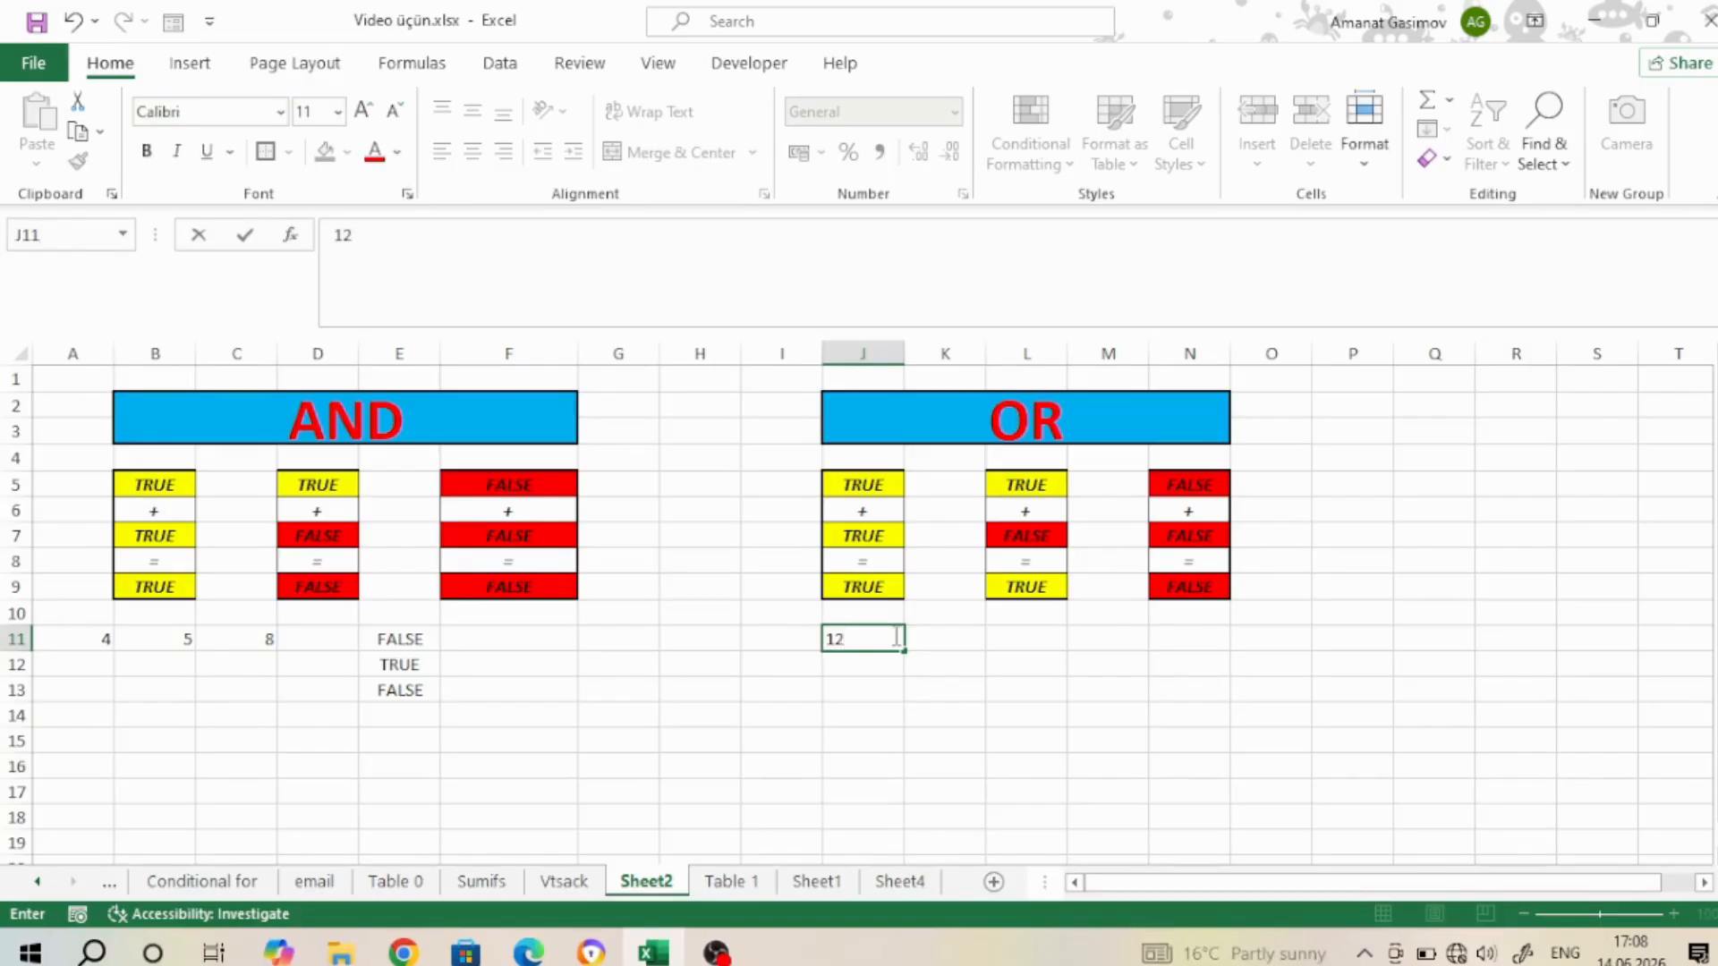
pyautogui.press('Tab')
pyautogui.write('16')
pyautogui.press('Tab')
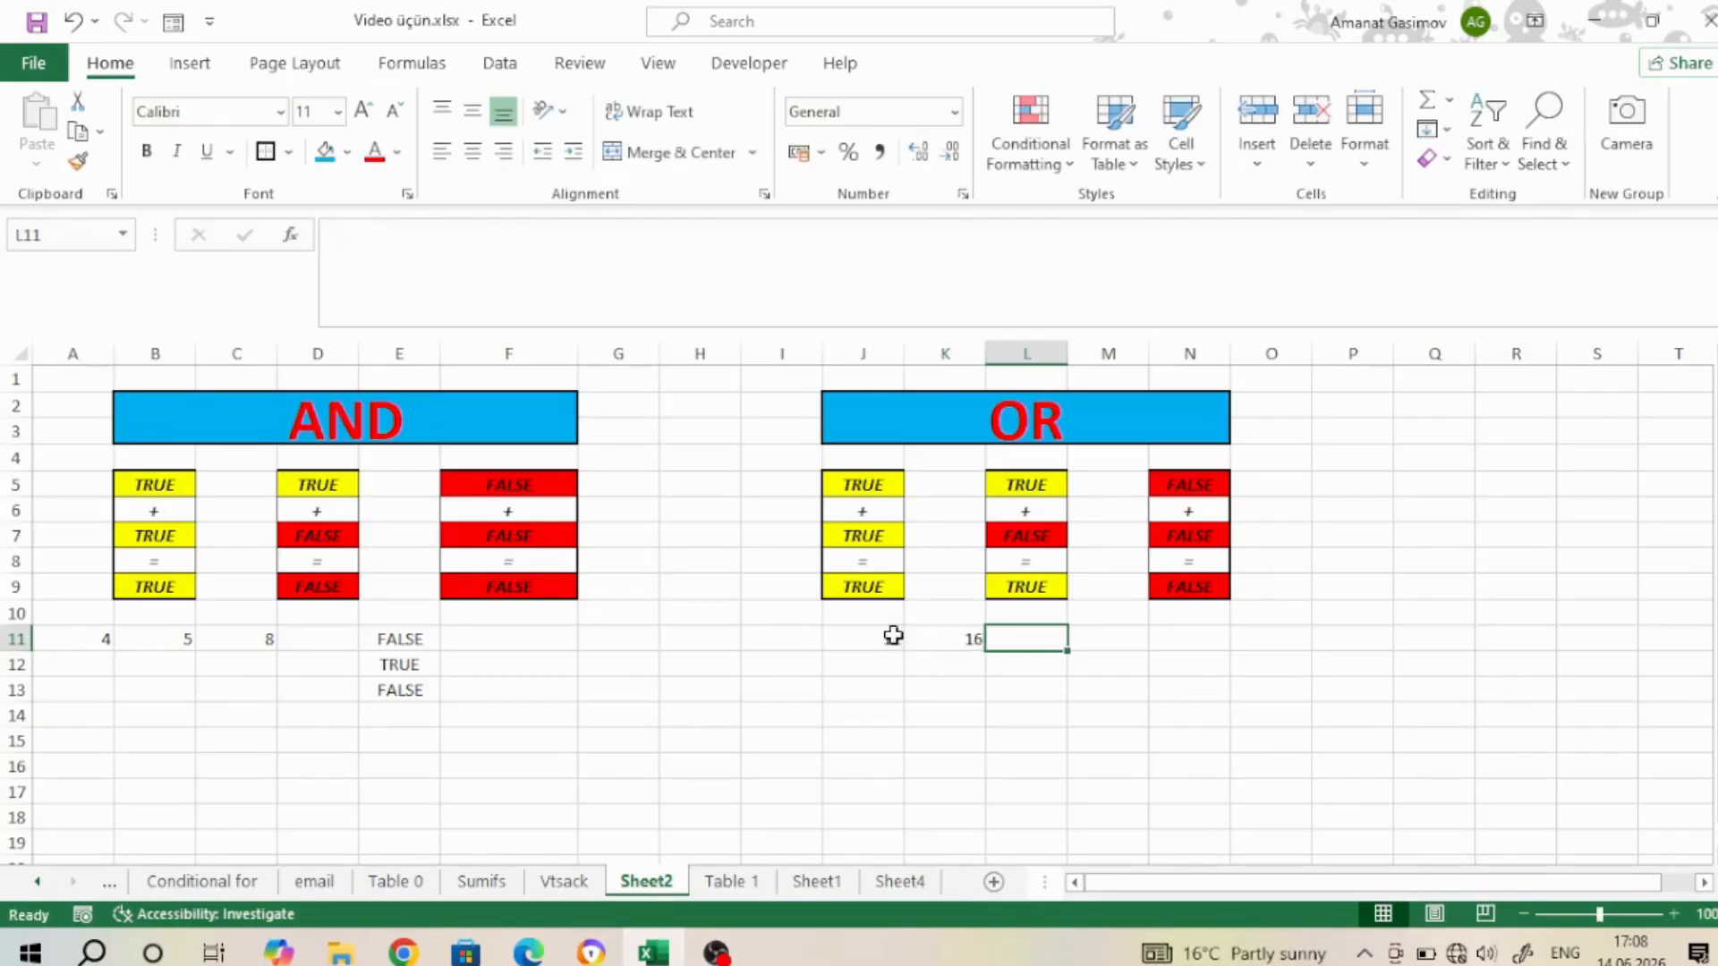
pyautogui.write('14')
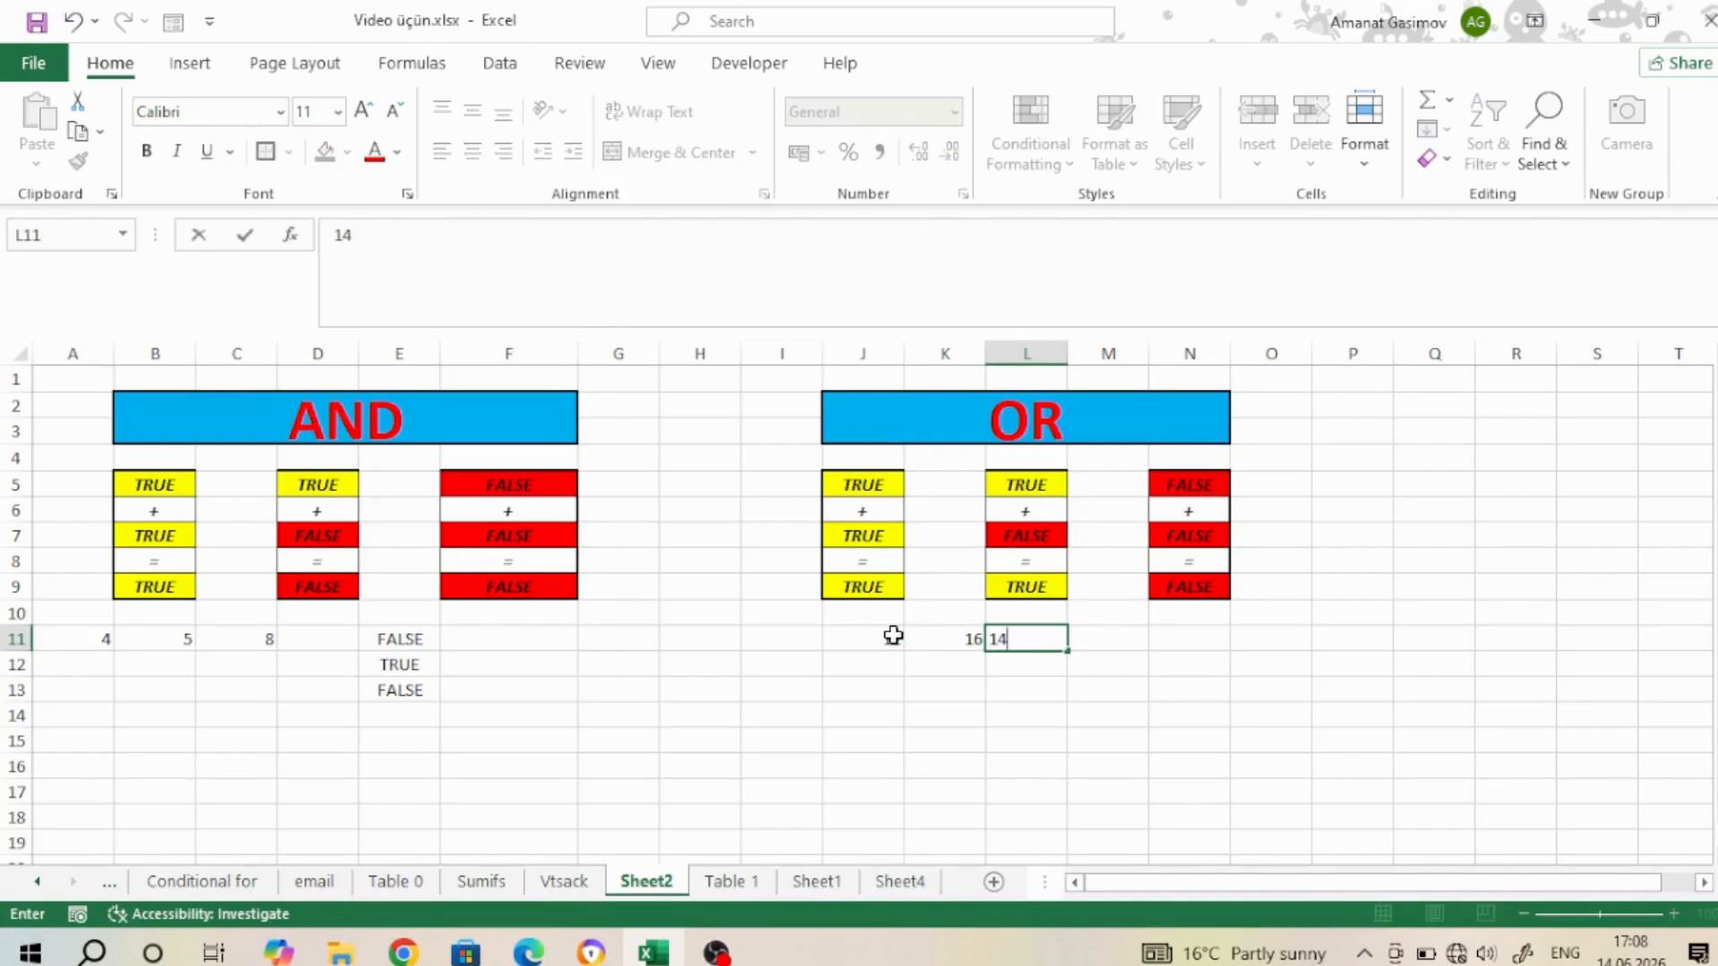
pyautogui.press('Tab')
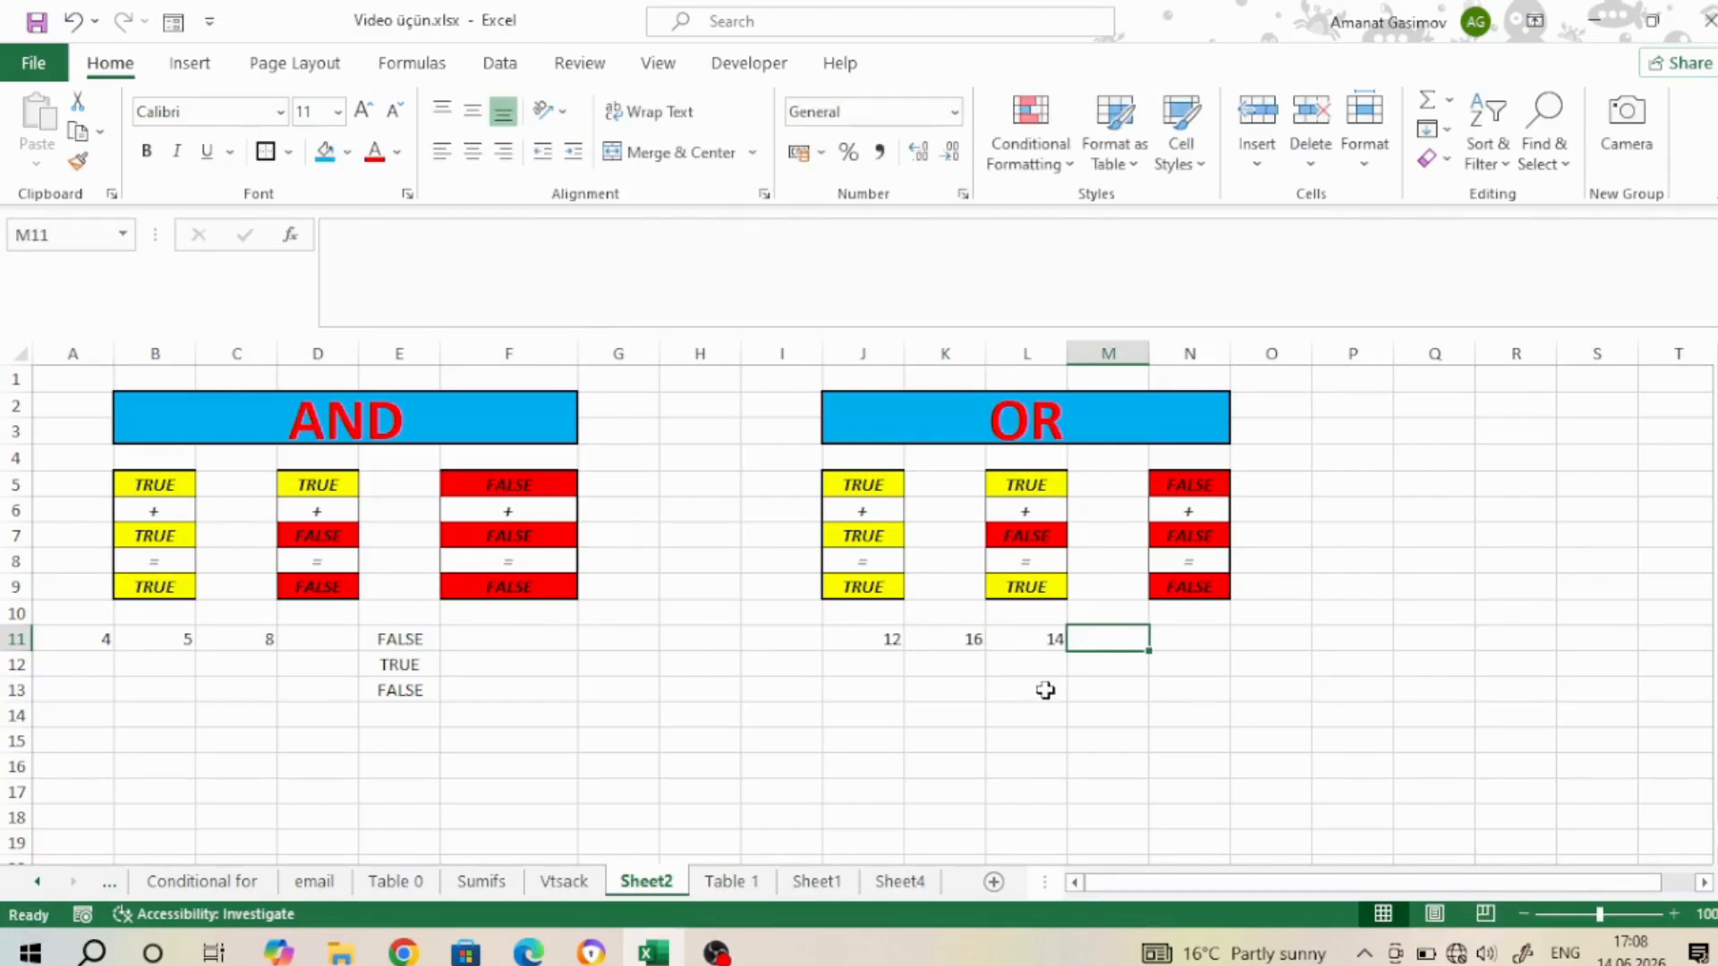
# Begin an OR formula in cell N11
pyautogui.press('Tab')
pyautogui.write('=')
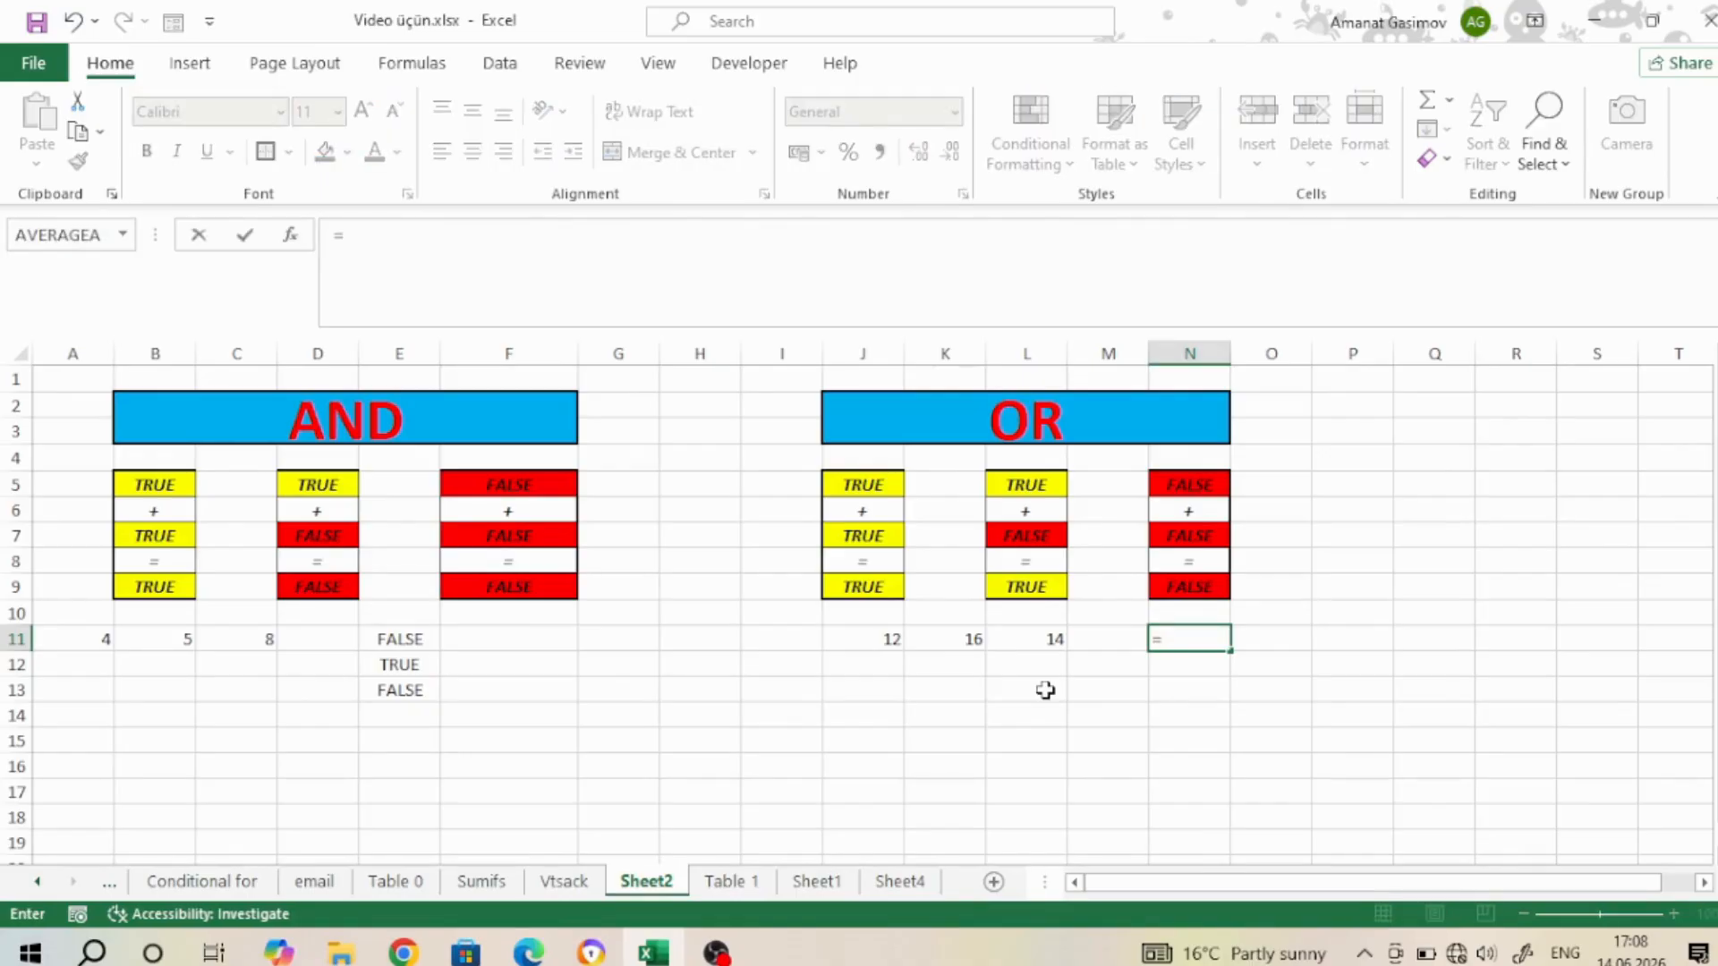
pyautogui.write('OR(')
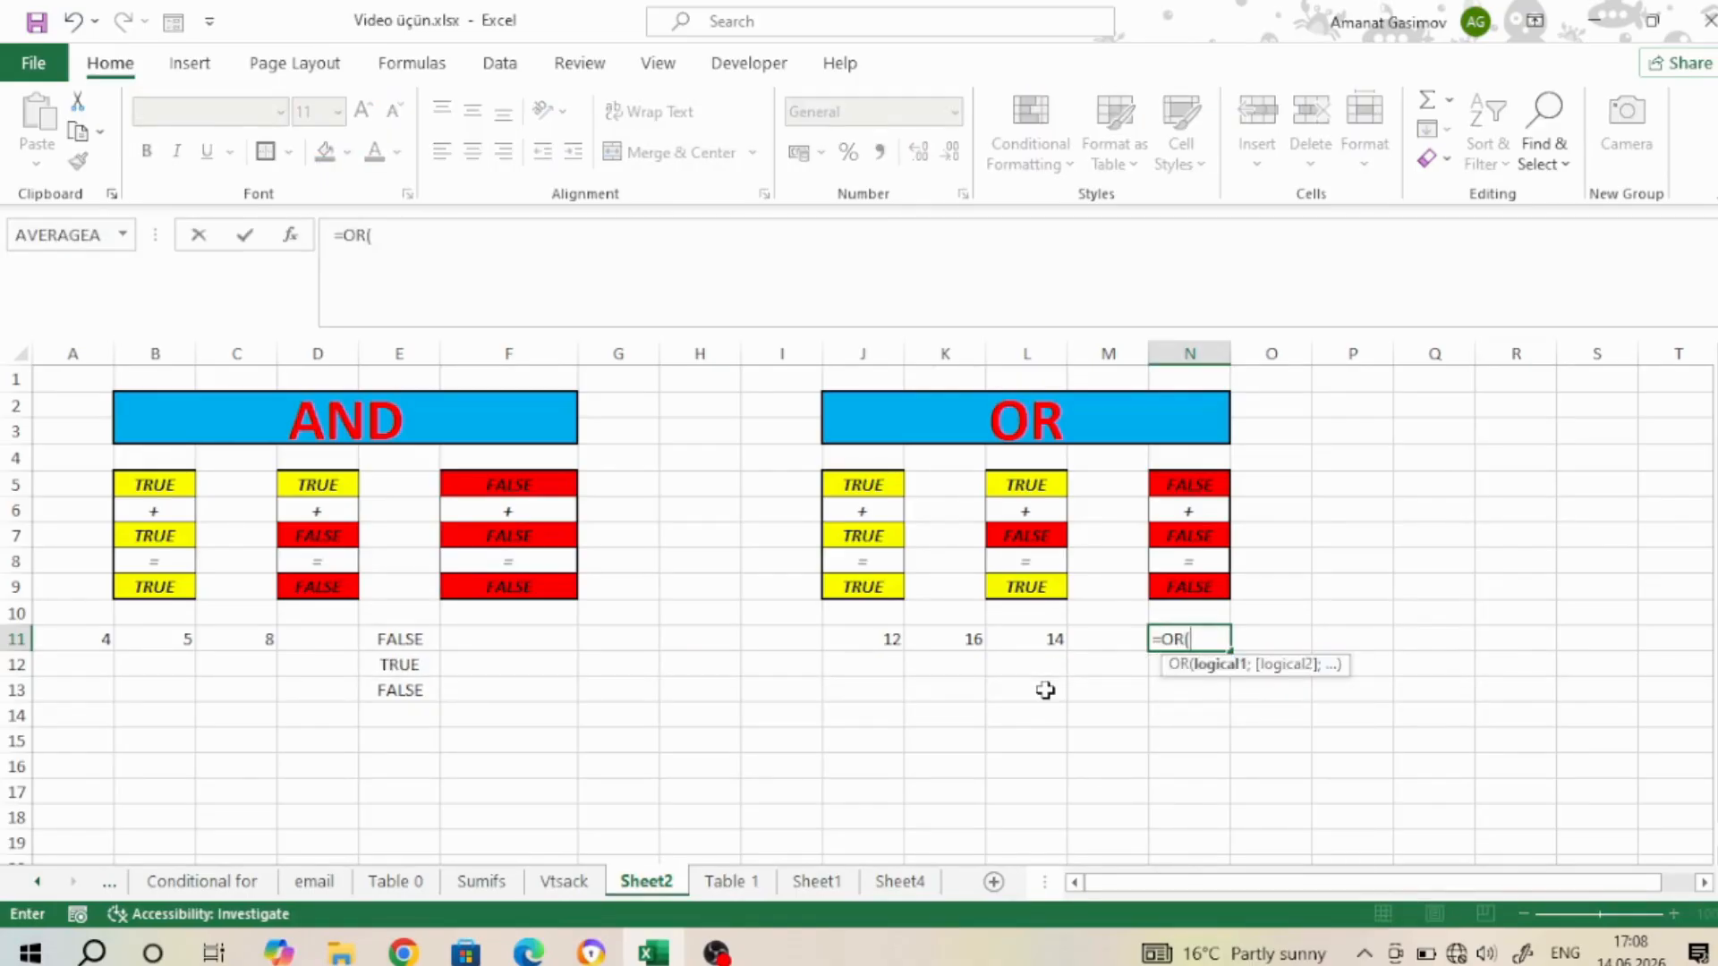
pyautogui.click(888, 638)
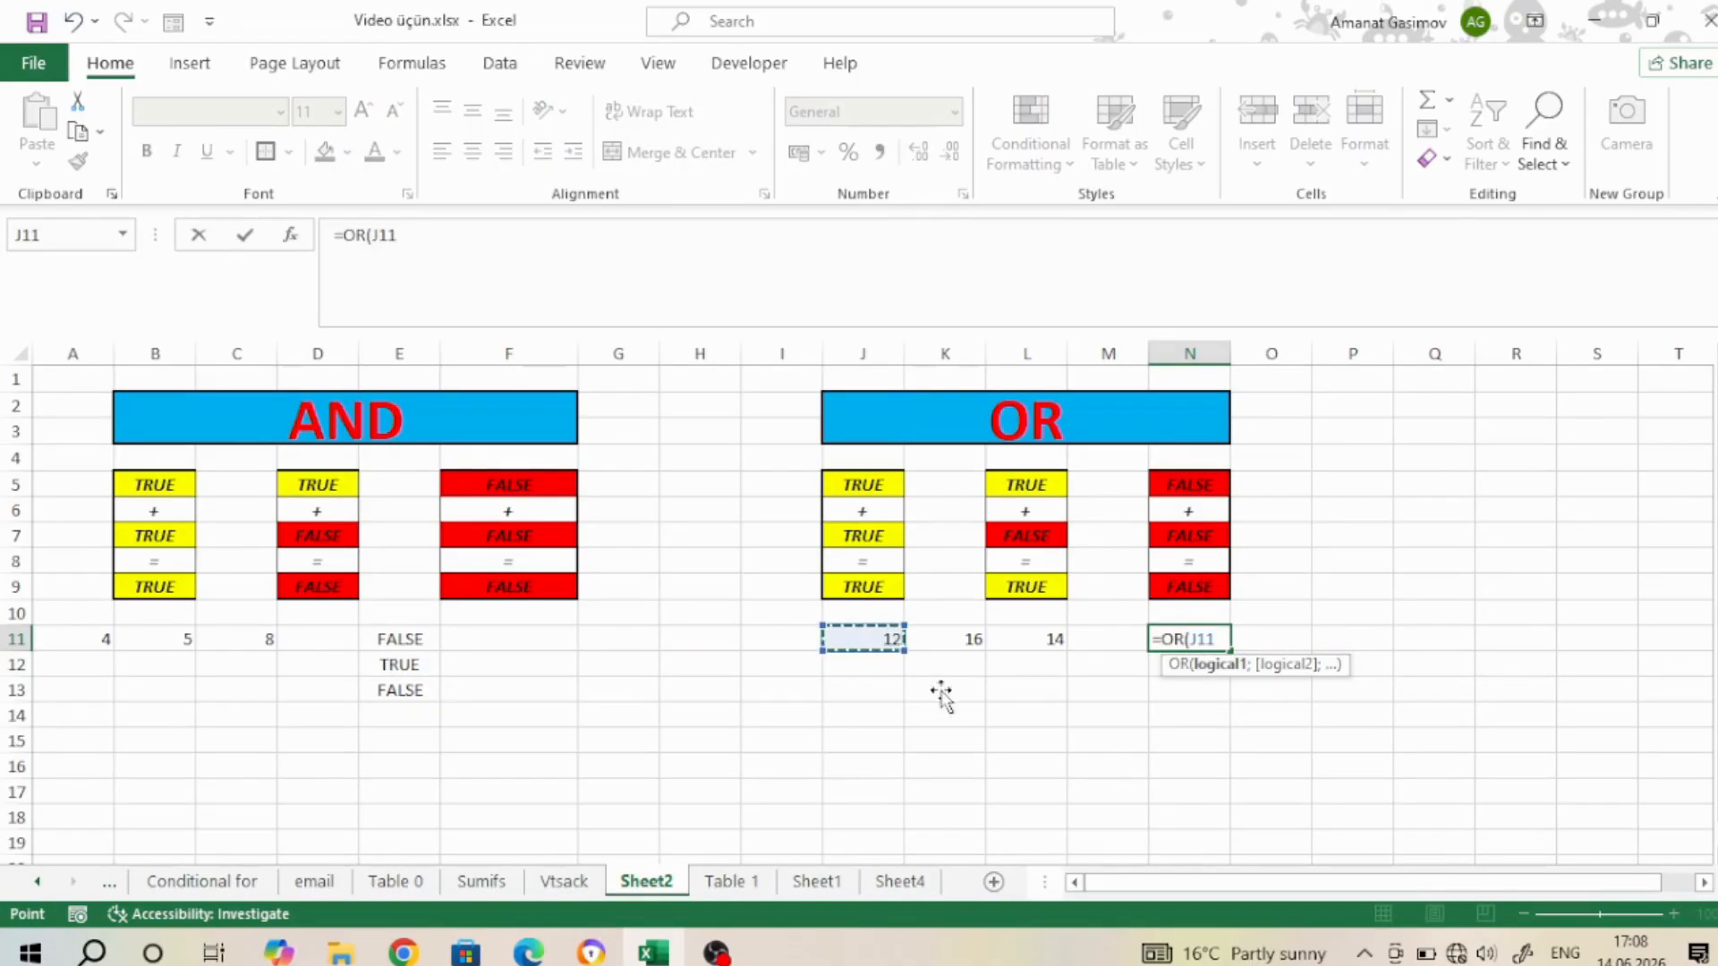
pyautogui.write('>')
pyautogui.press('BackSpace')
pyautogui.press('BackSpace')
pyautogui.press('BackSpace')
pyautogui.press('BackSpace')
# Complete the formula in cell N11 as =OR(12>16;12<14) and review it
pyautogui.write('12')
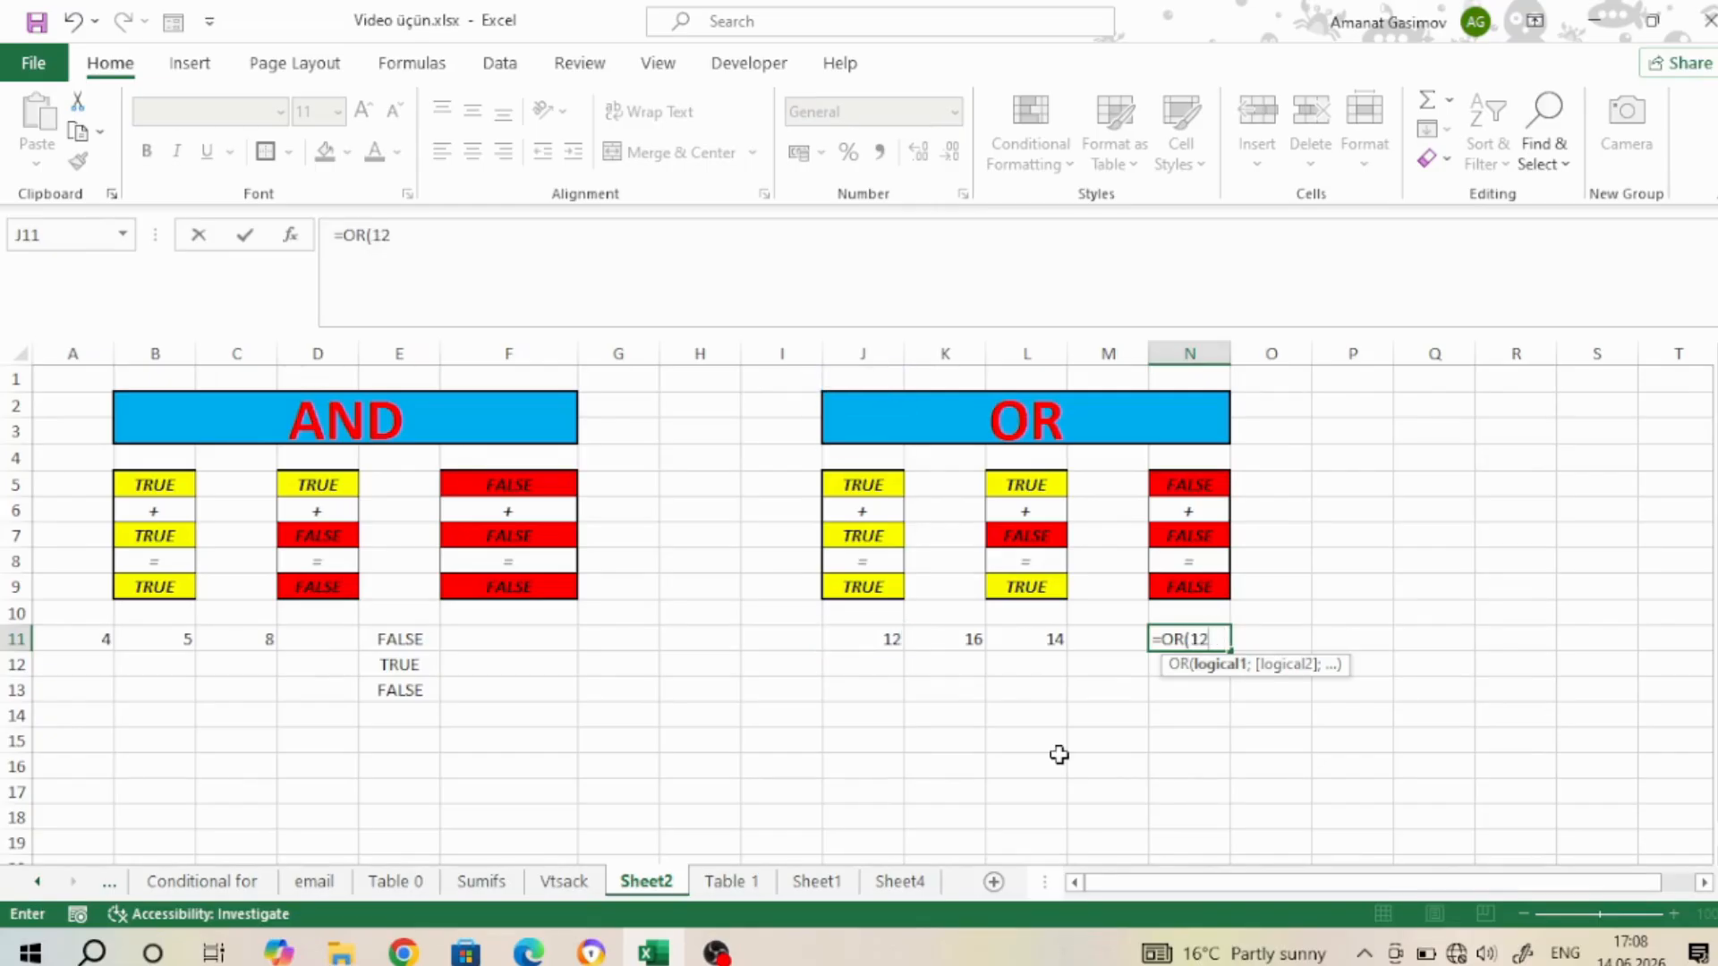
pyautogui.write('>16;')
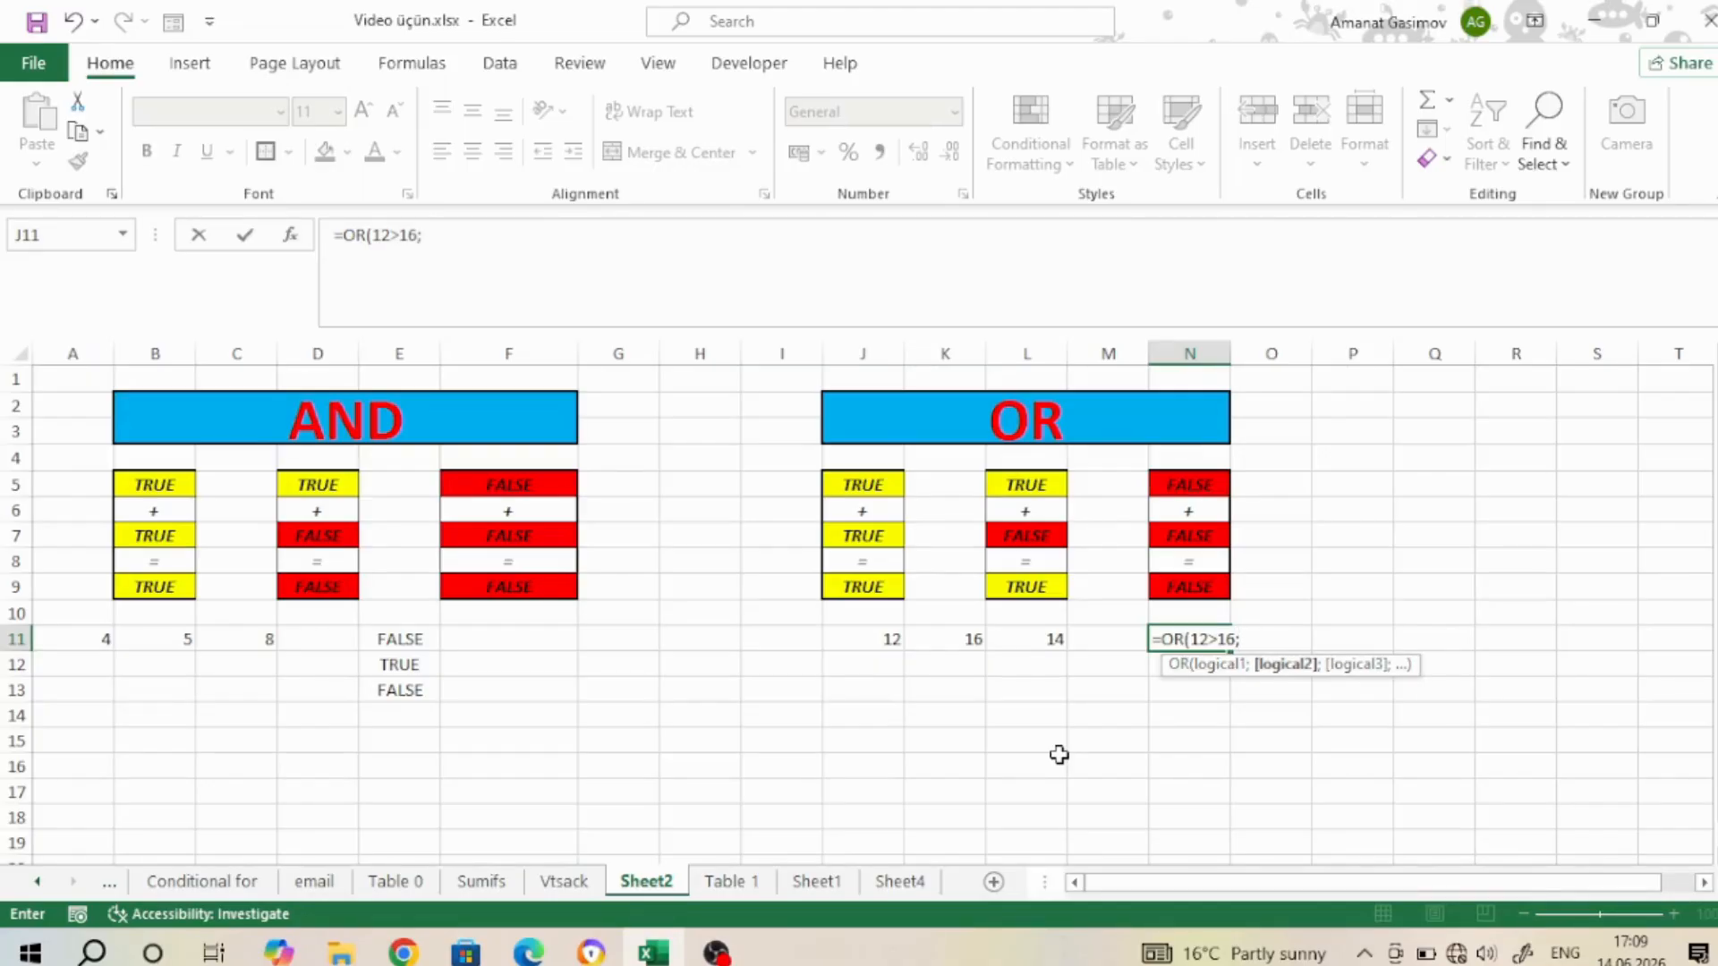
pyautogui.write('12<14)')
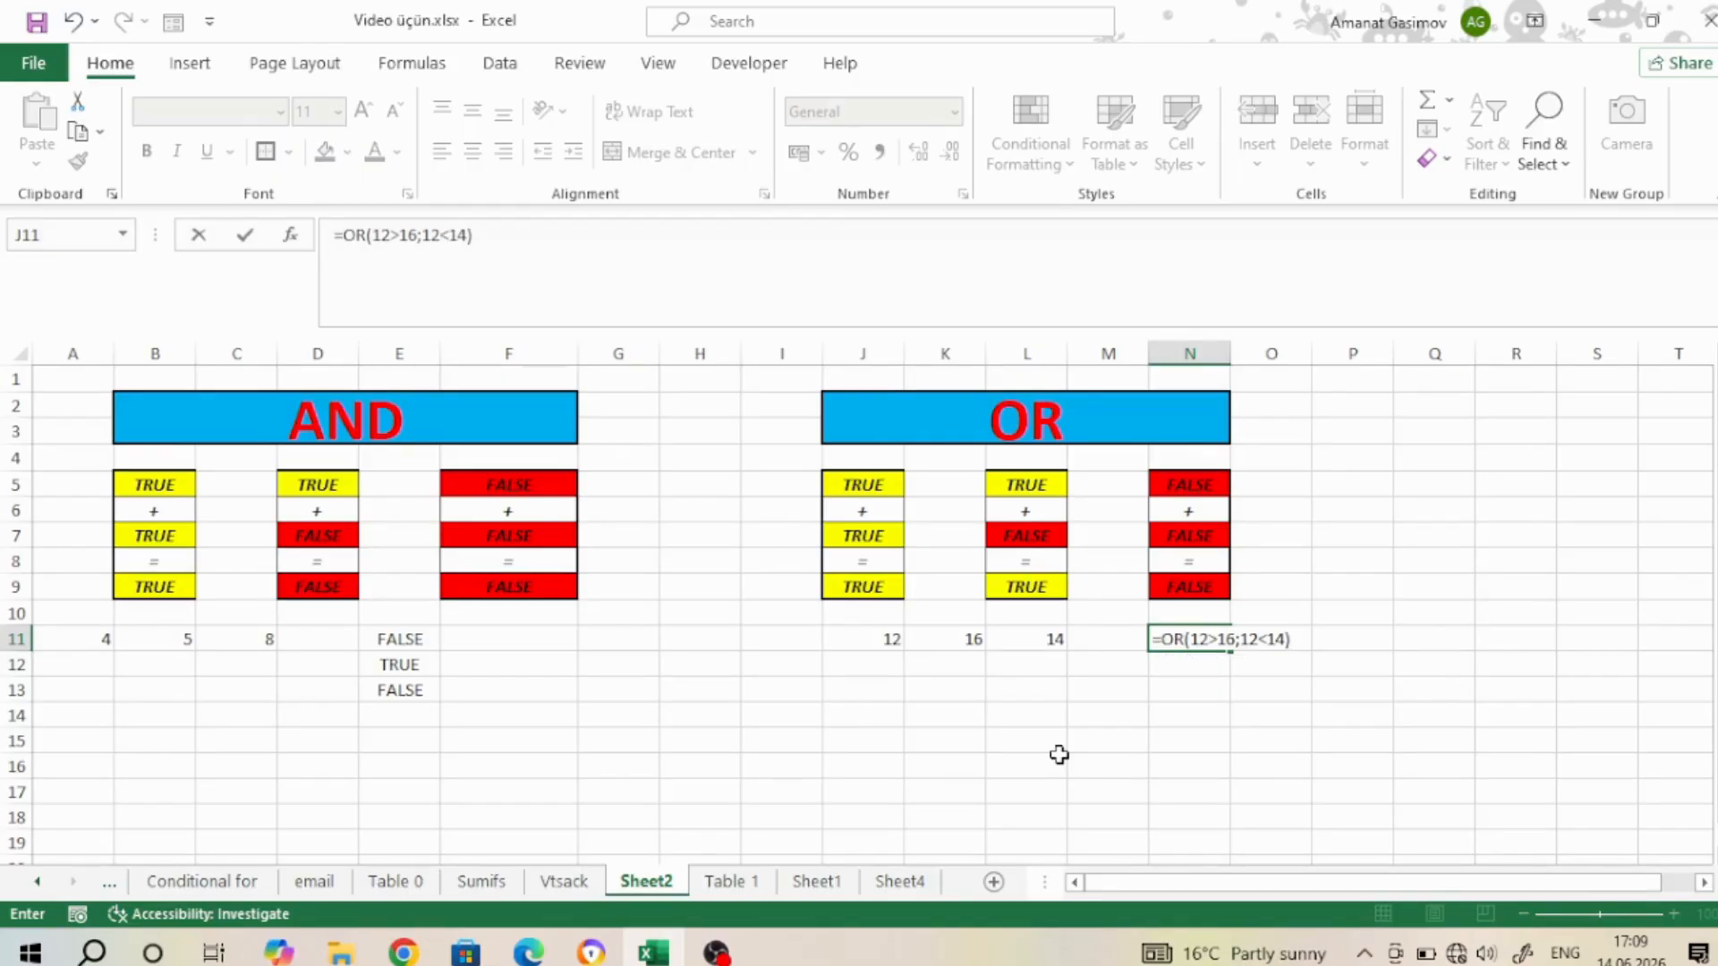
pyautogui.press('Tab')
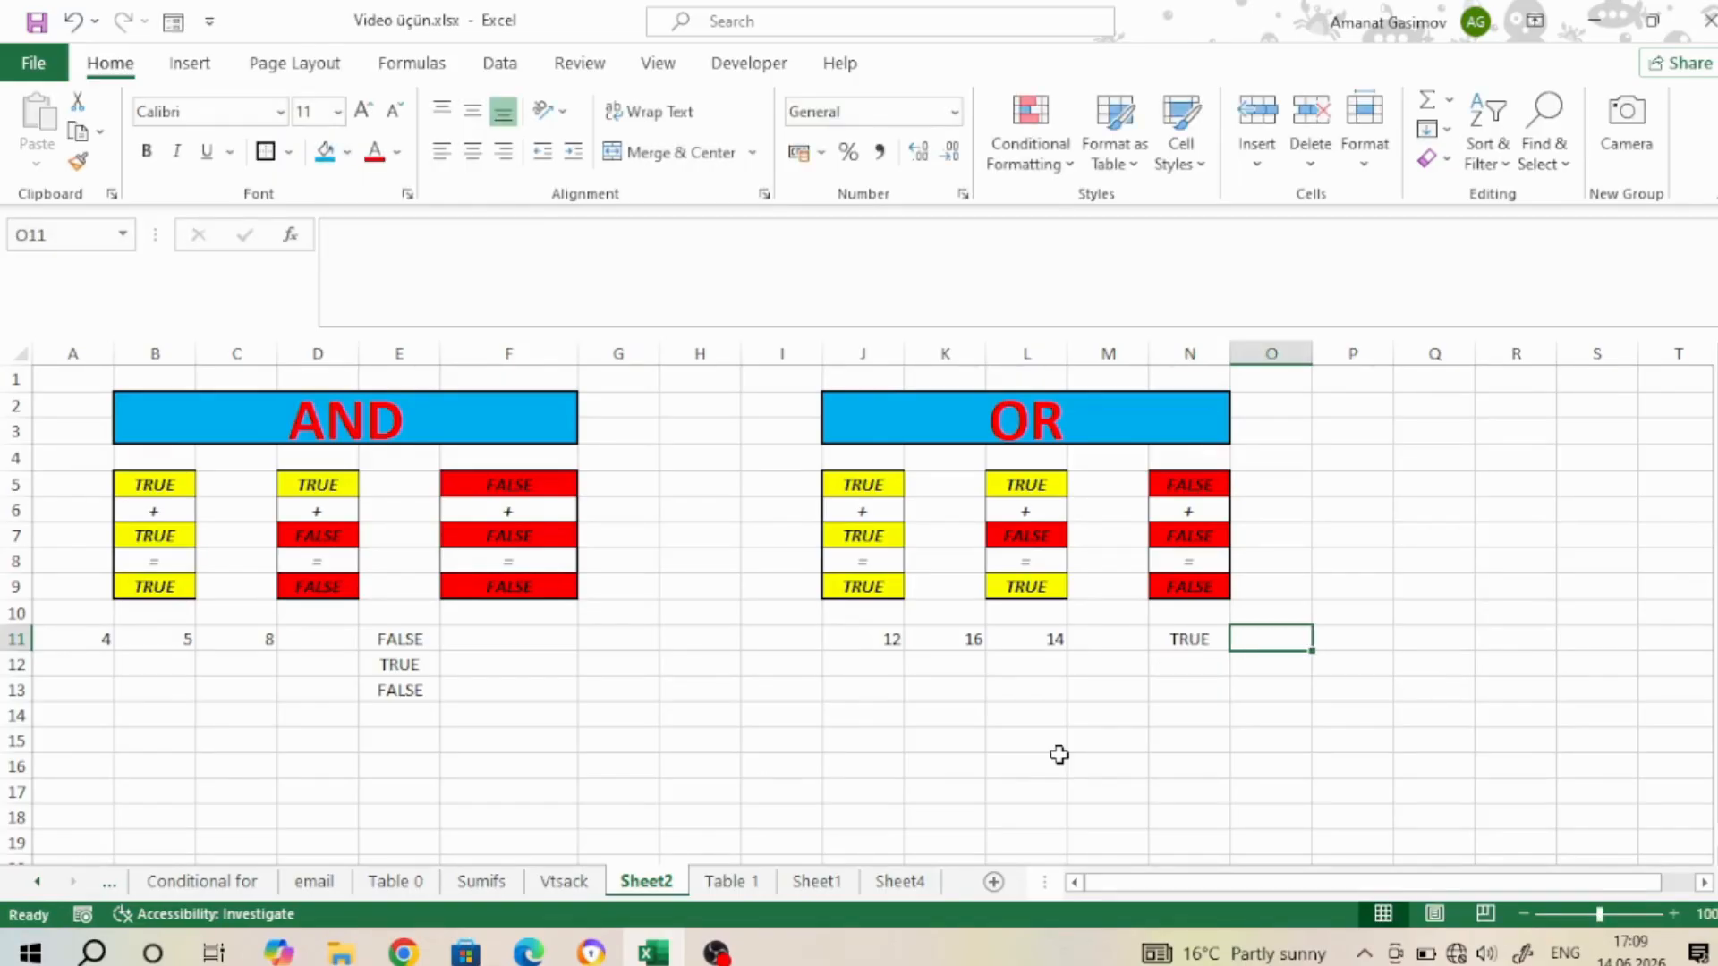
pyautogui.click(1190, 640)
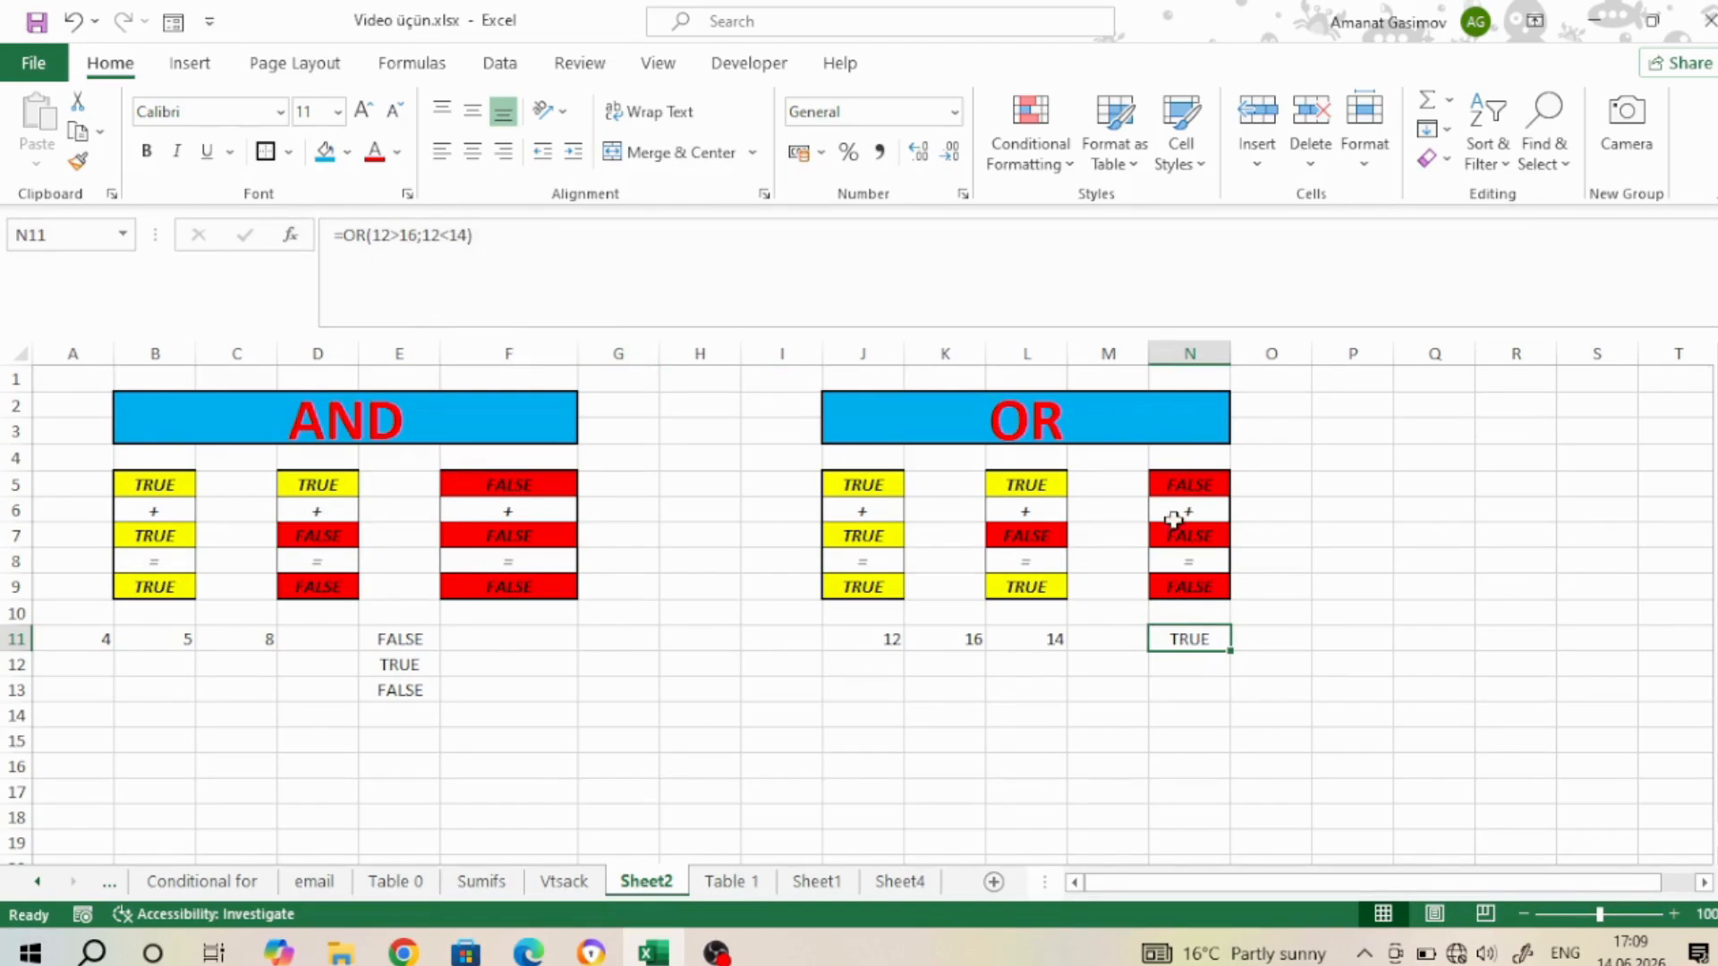
# Begin an OR formula in cell N12
pyautogui.click(1170, 662)
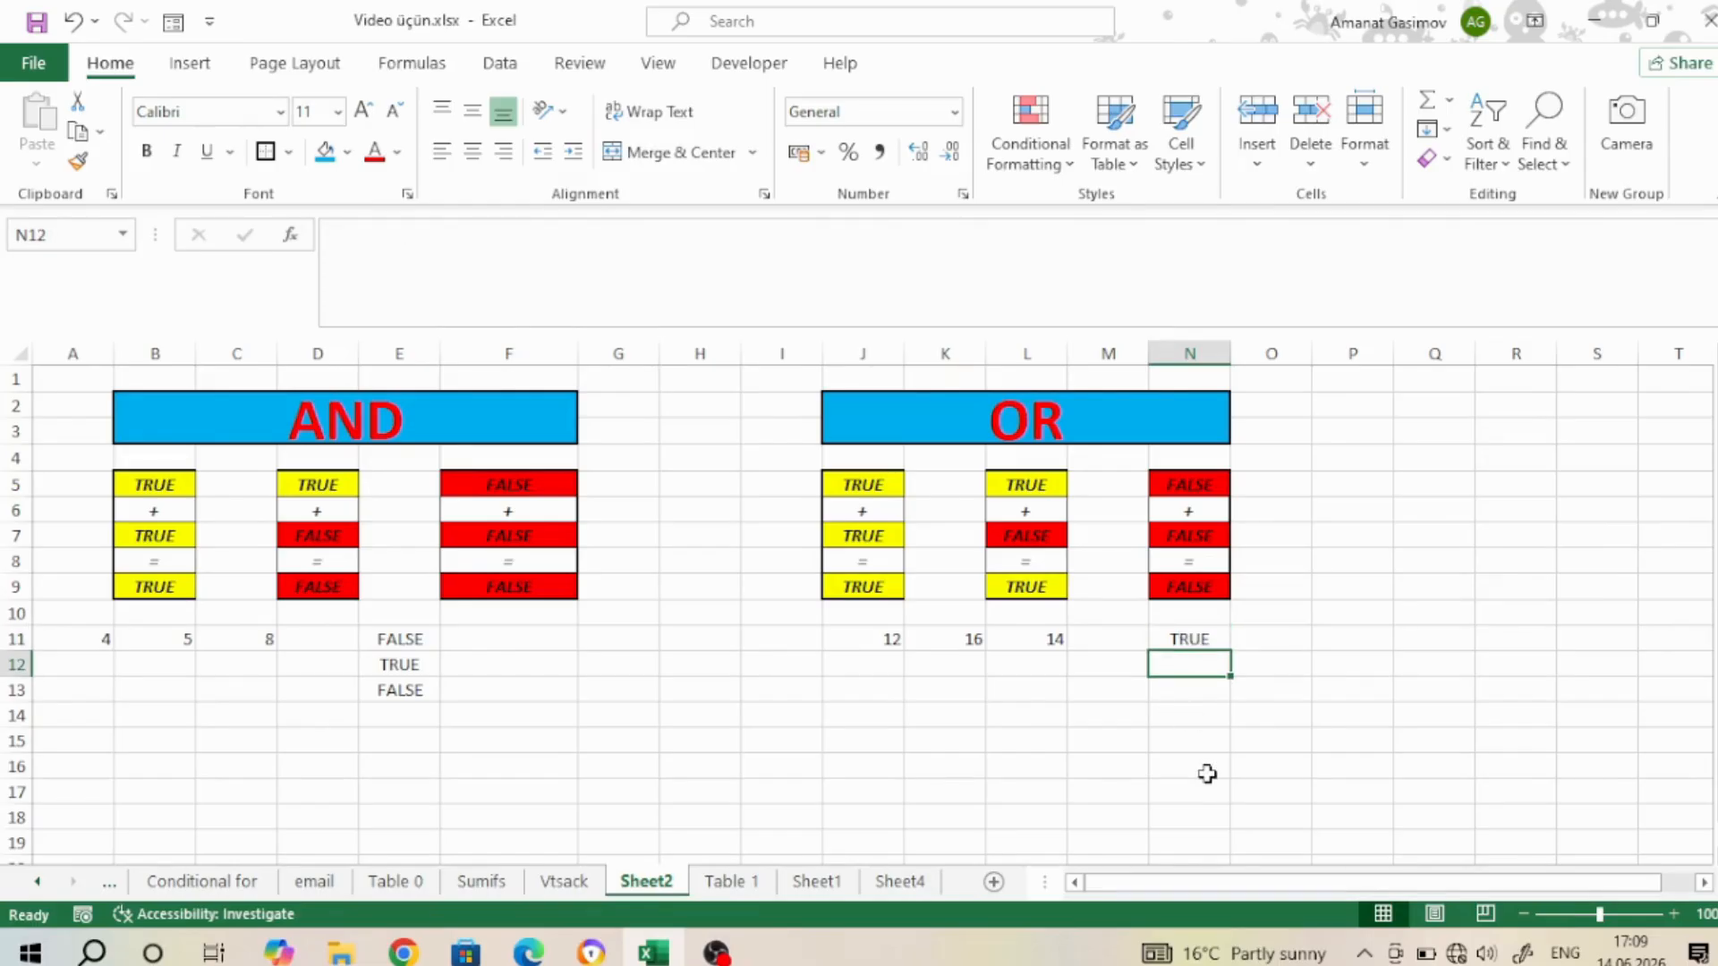
pyautogui.write('=OR(')
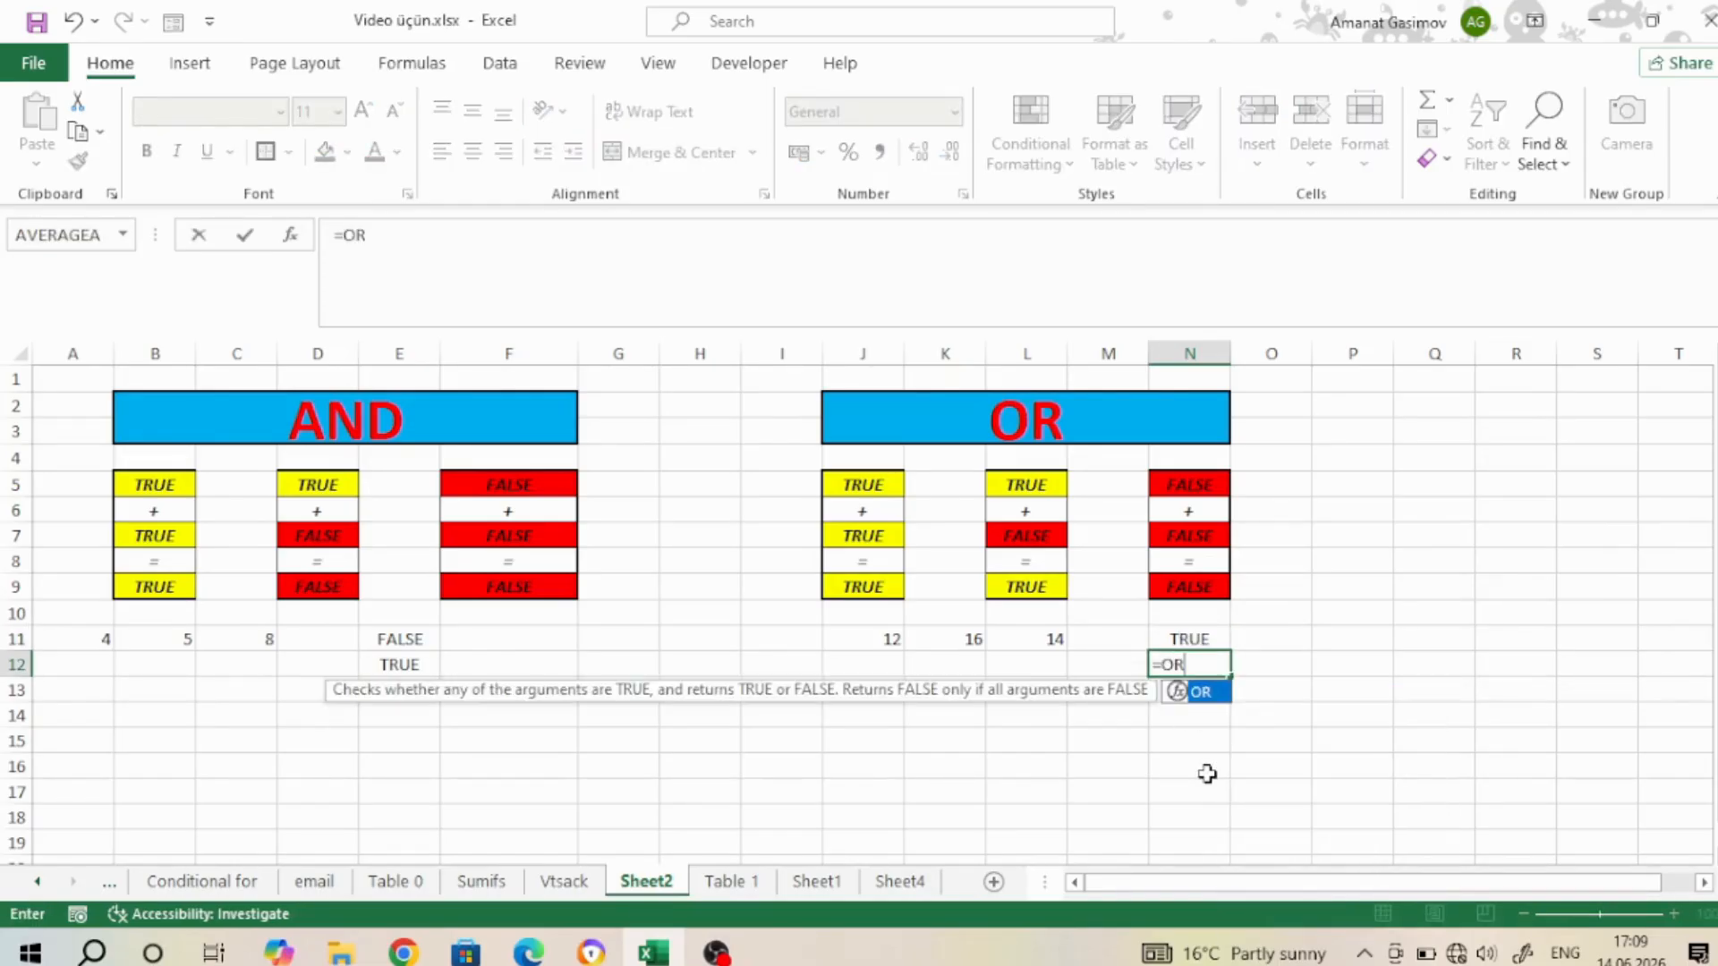
pyautogui.click(880, 637)
pyautogui.press('BackSpace')
pyautogui.press('BackSpace')
pyautogui.press('BackSpace')
# Complete the formula in cell N12 as =OR(12<16;12<14) and review it
pyautogui.write('12')
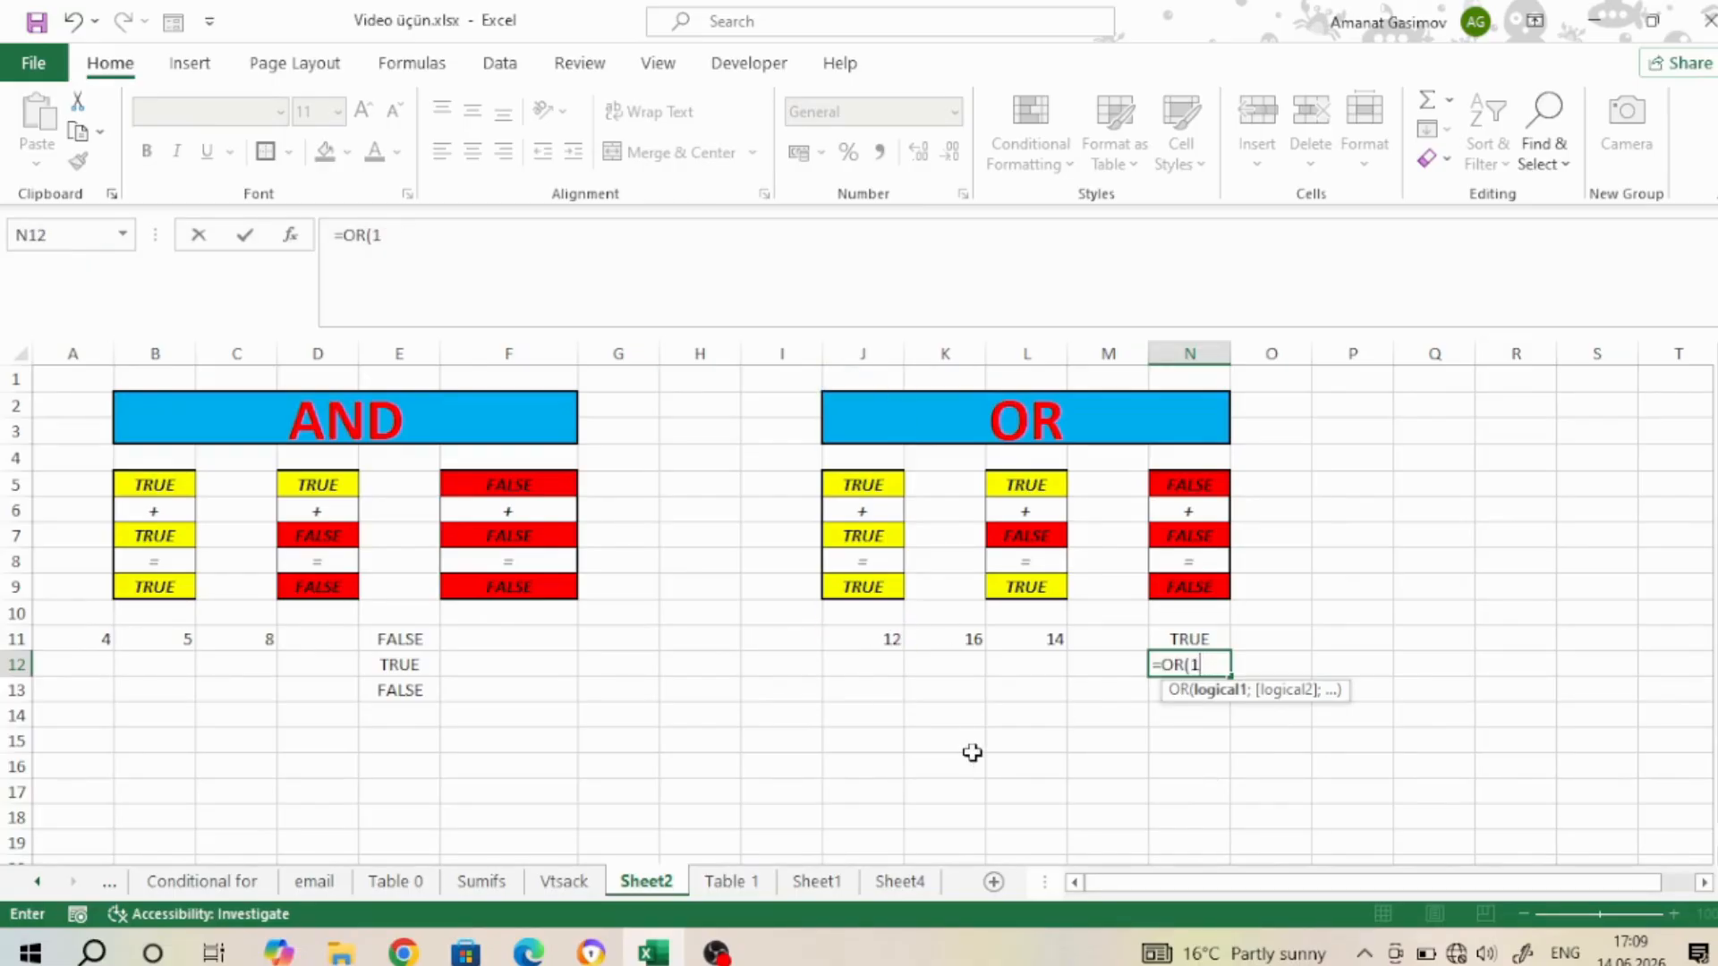
pyautogui.write('>')
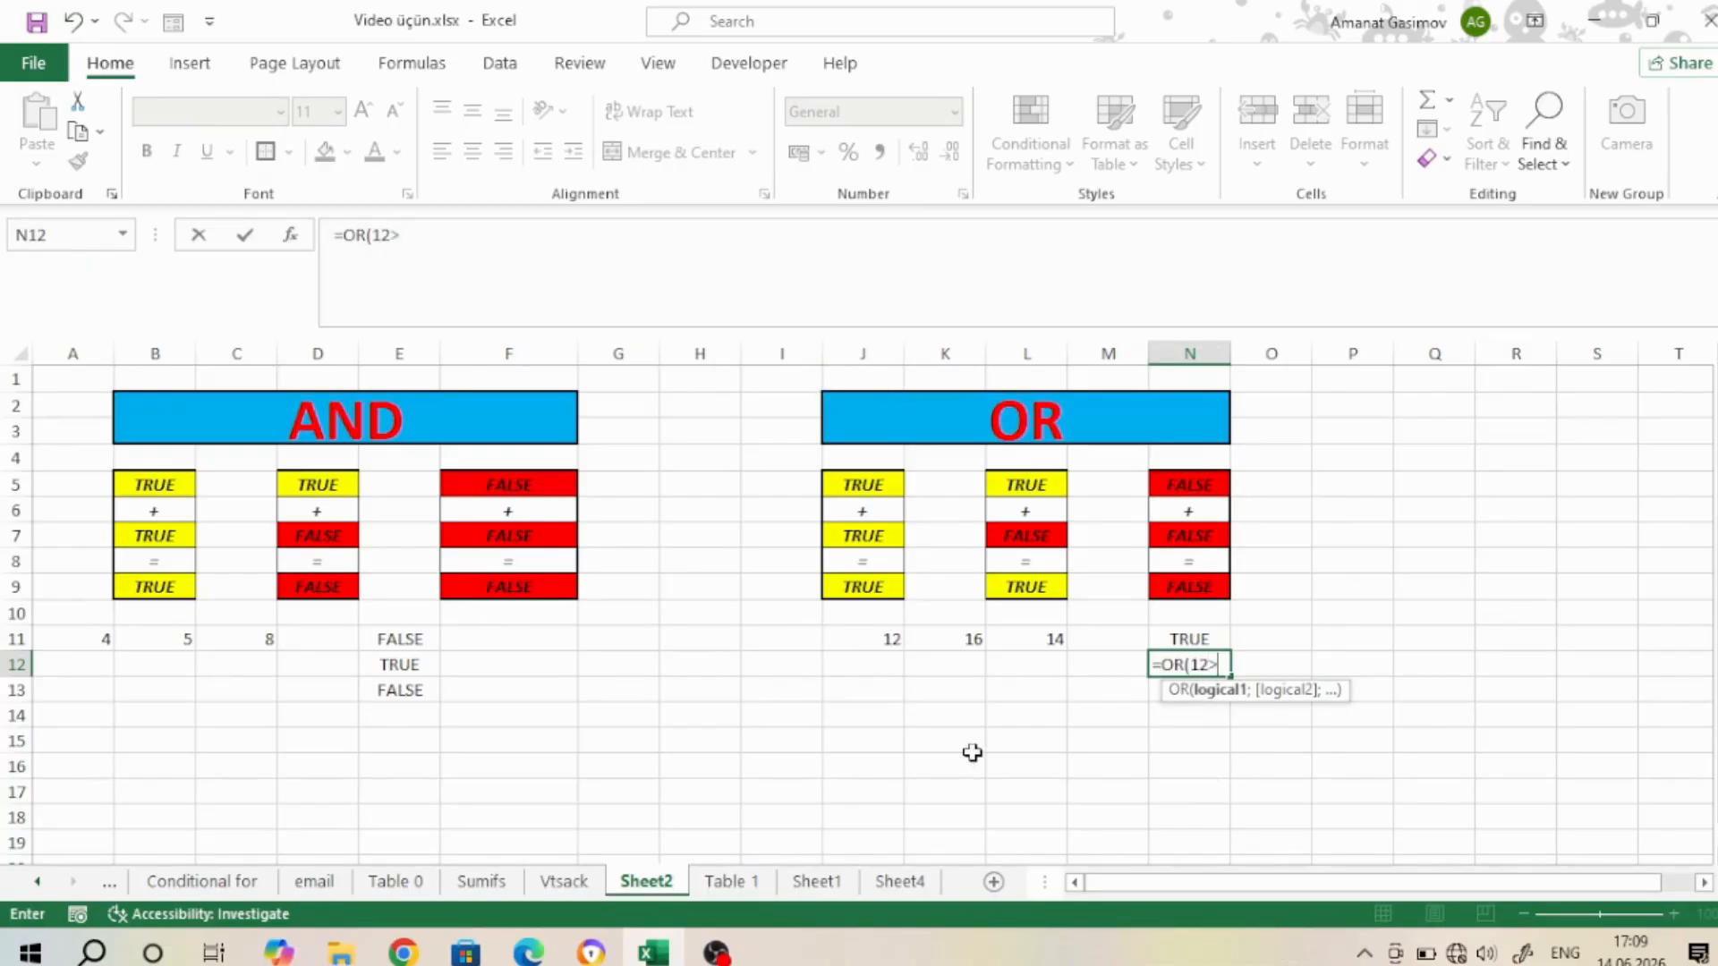
pyautogui.write('16')
pyautogui.press('BackSpace')
pyautogui.press('BackSpace')
pyautogui.press('BackSpace')
pyautogui.write('<16')
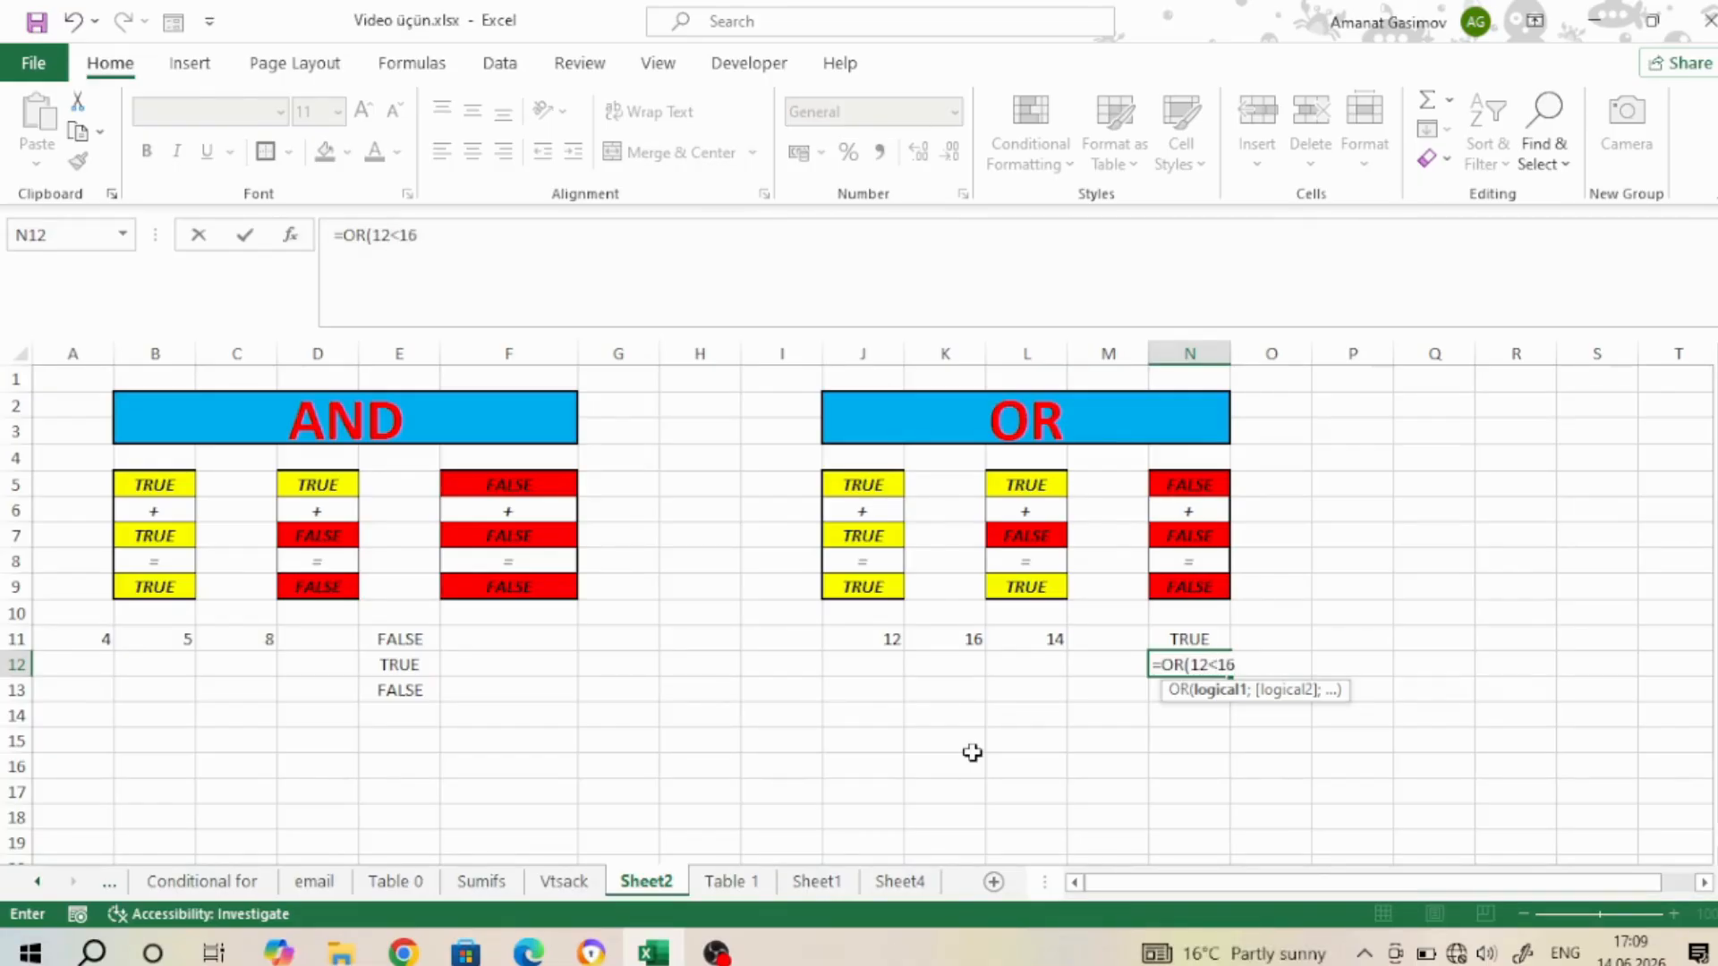
pyautogui.write(';12')
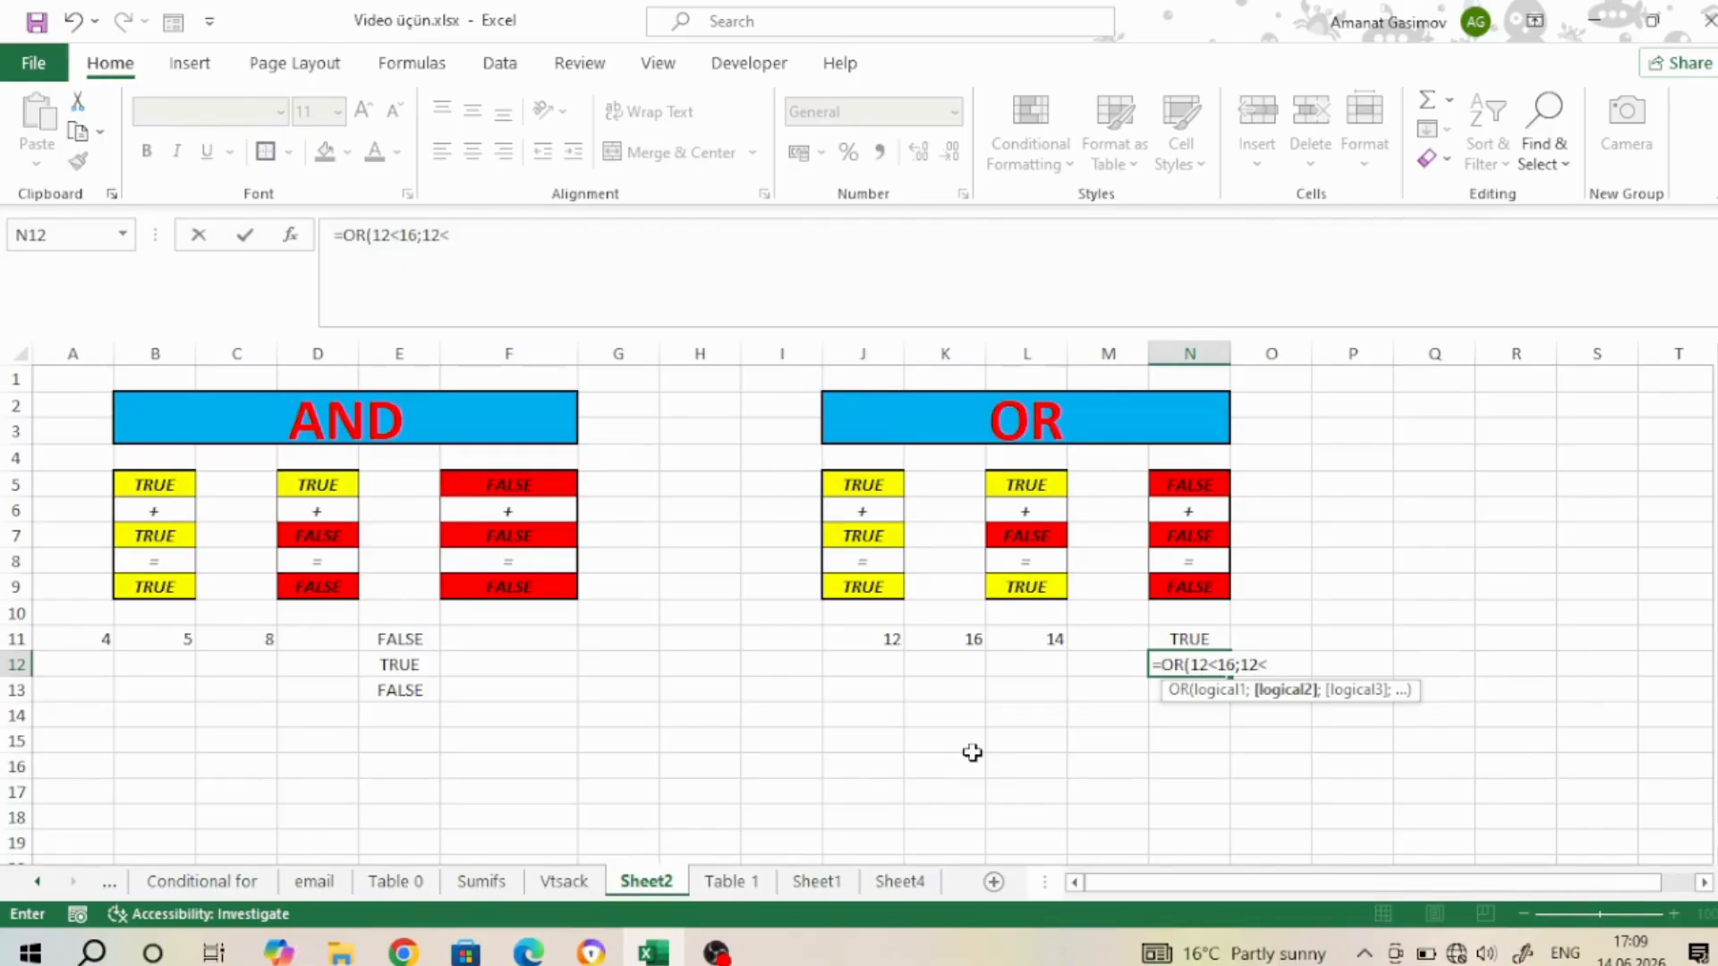
pyautogui.write('<14)')
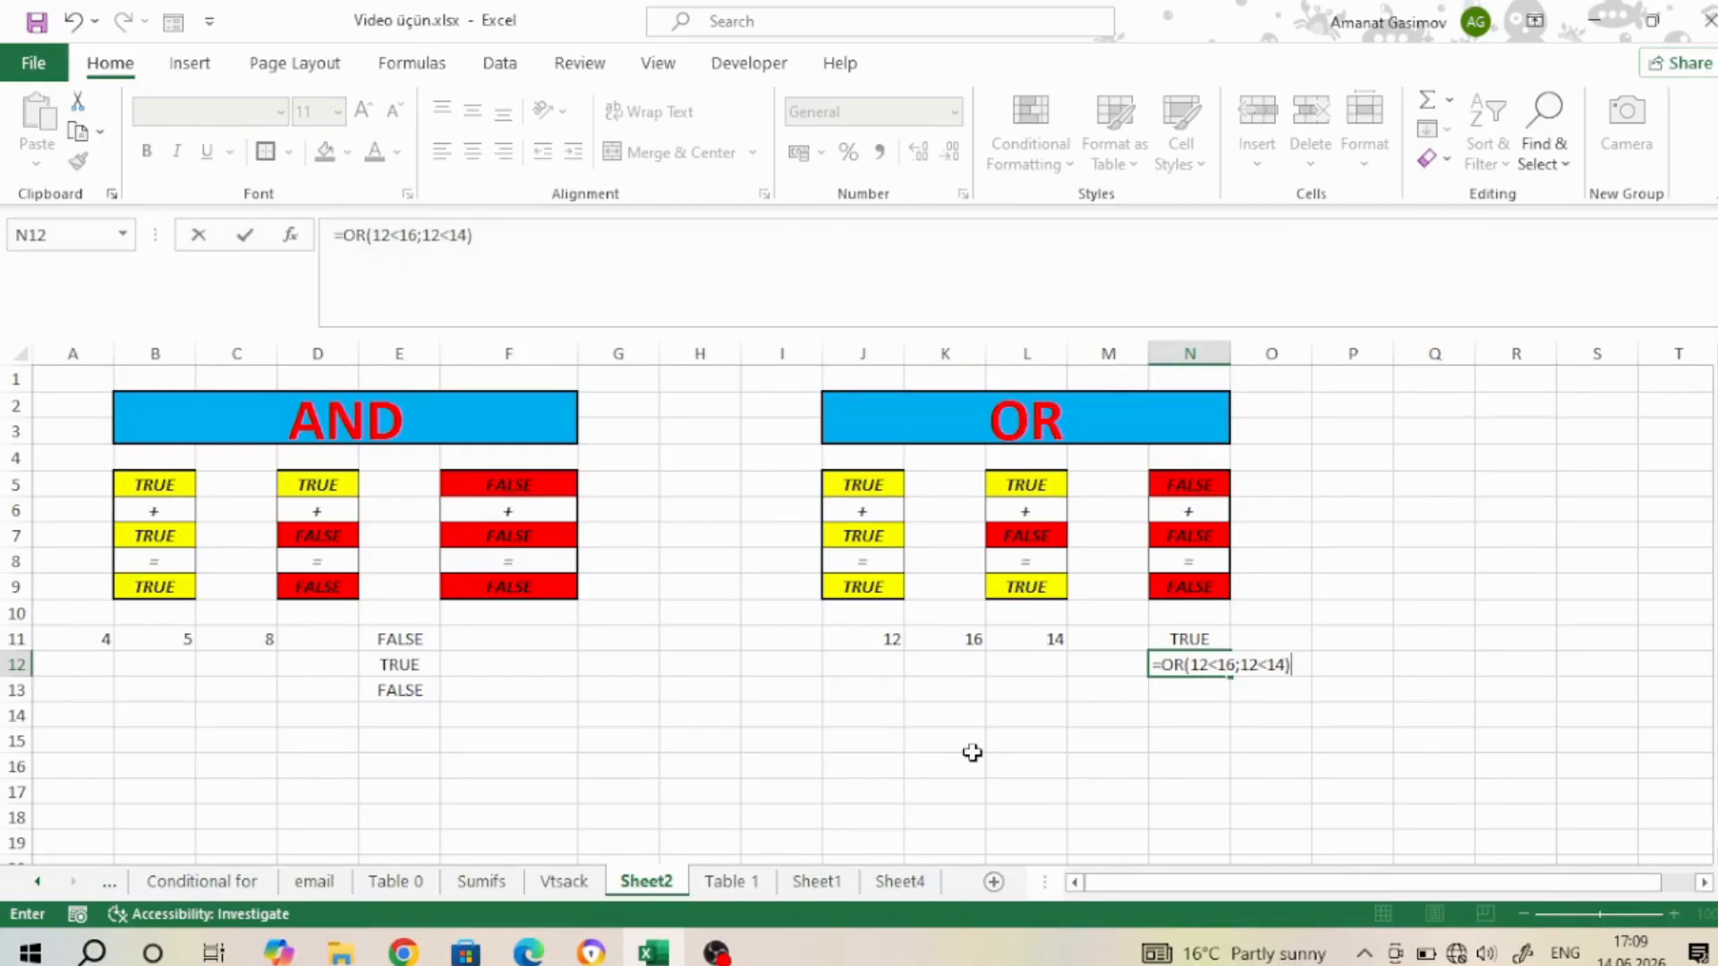
pyautogui.press('Return')
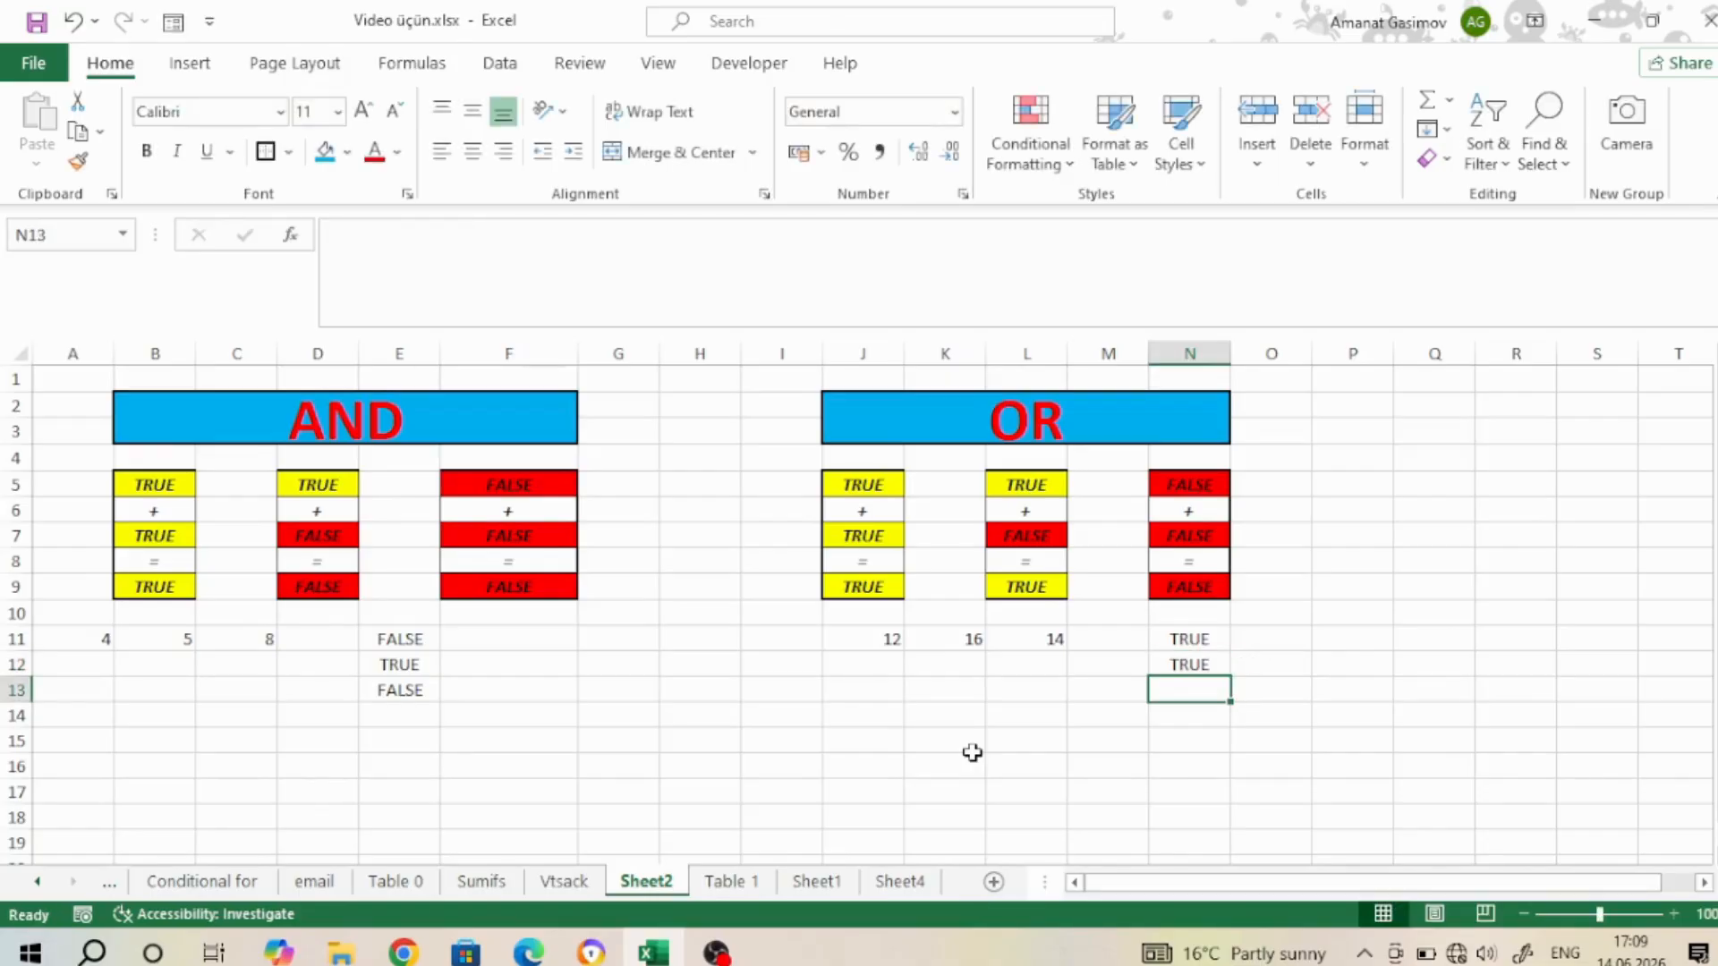
pyautogui.click(1186, 668)
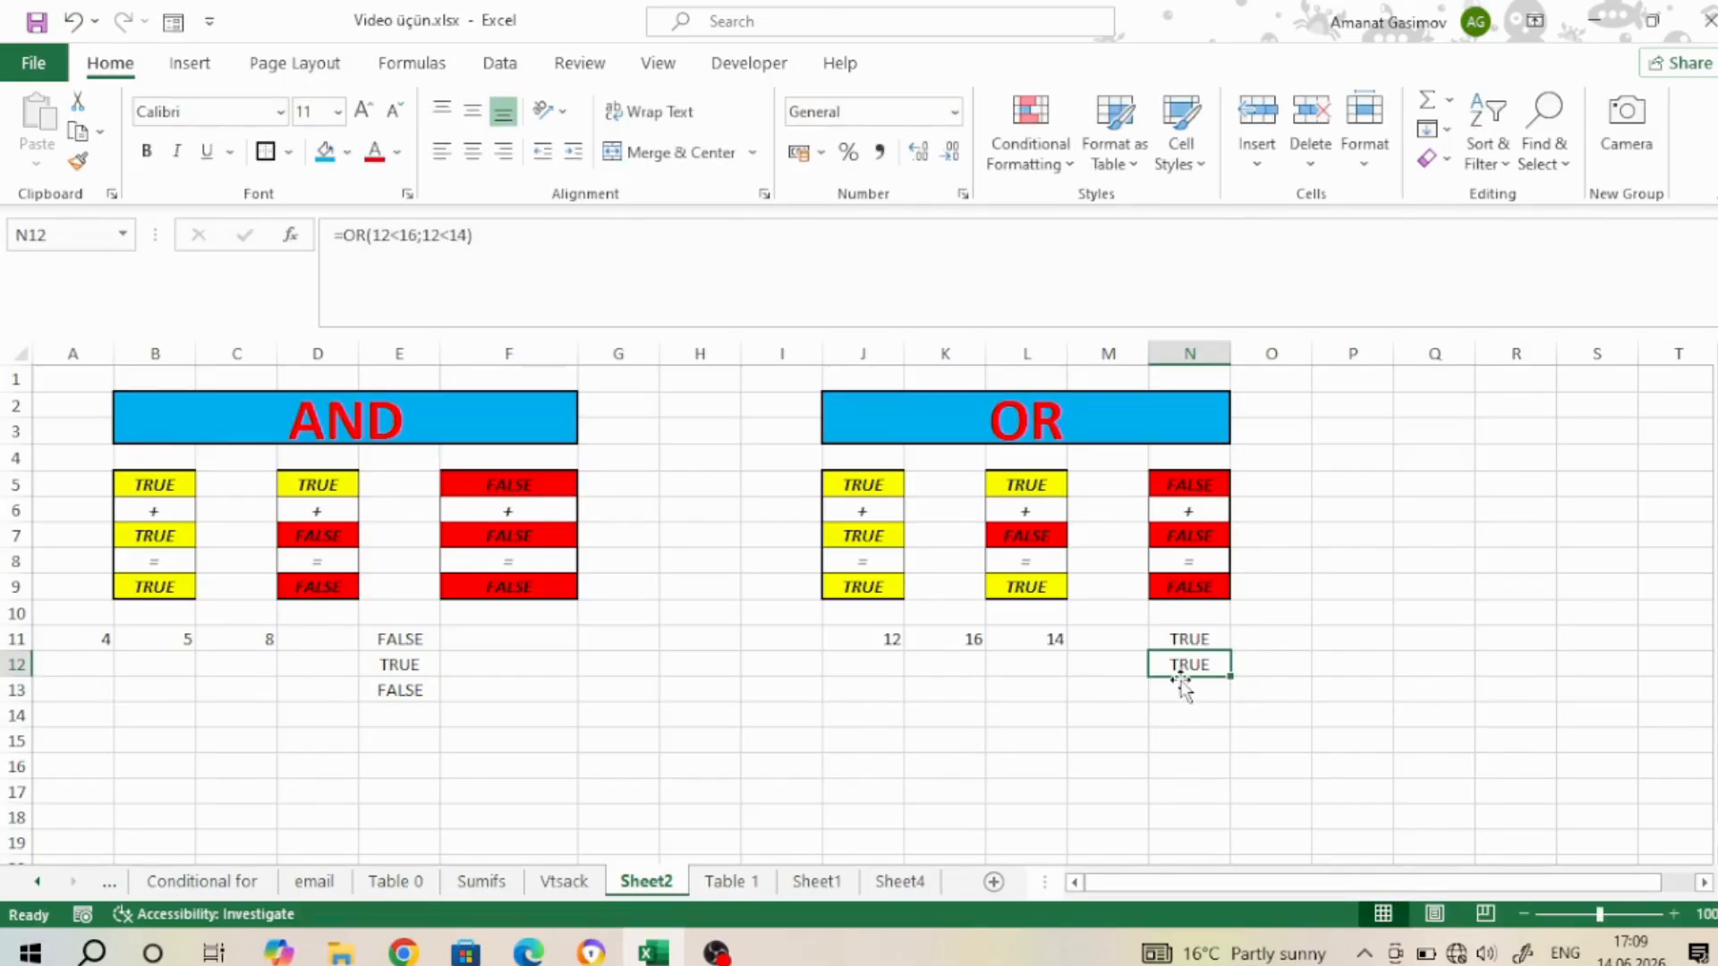
# Begin an OR formula in cell N13
pyautogui.click(1208, 692)
pyautogui.write('=')
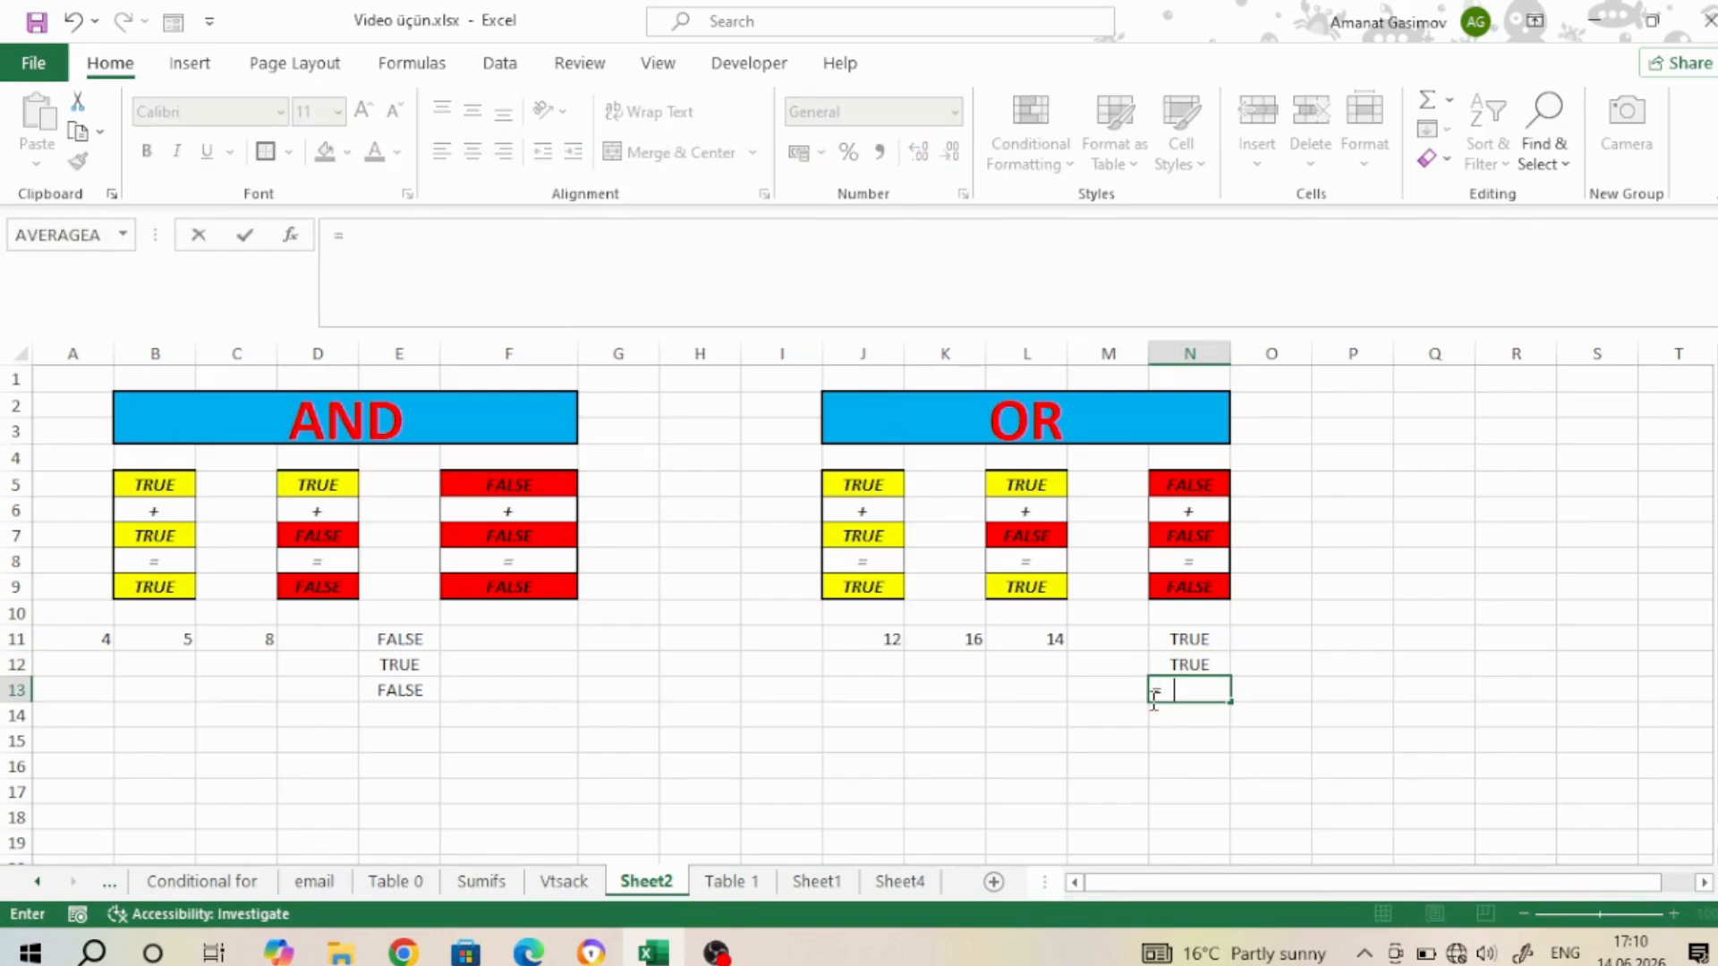
pyautogui.write('OR(')
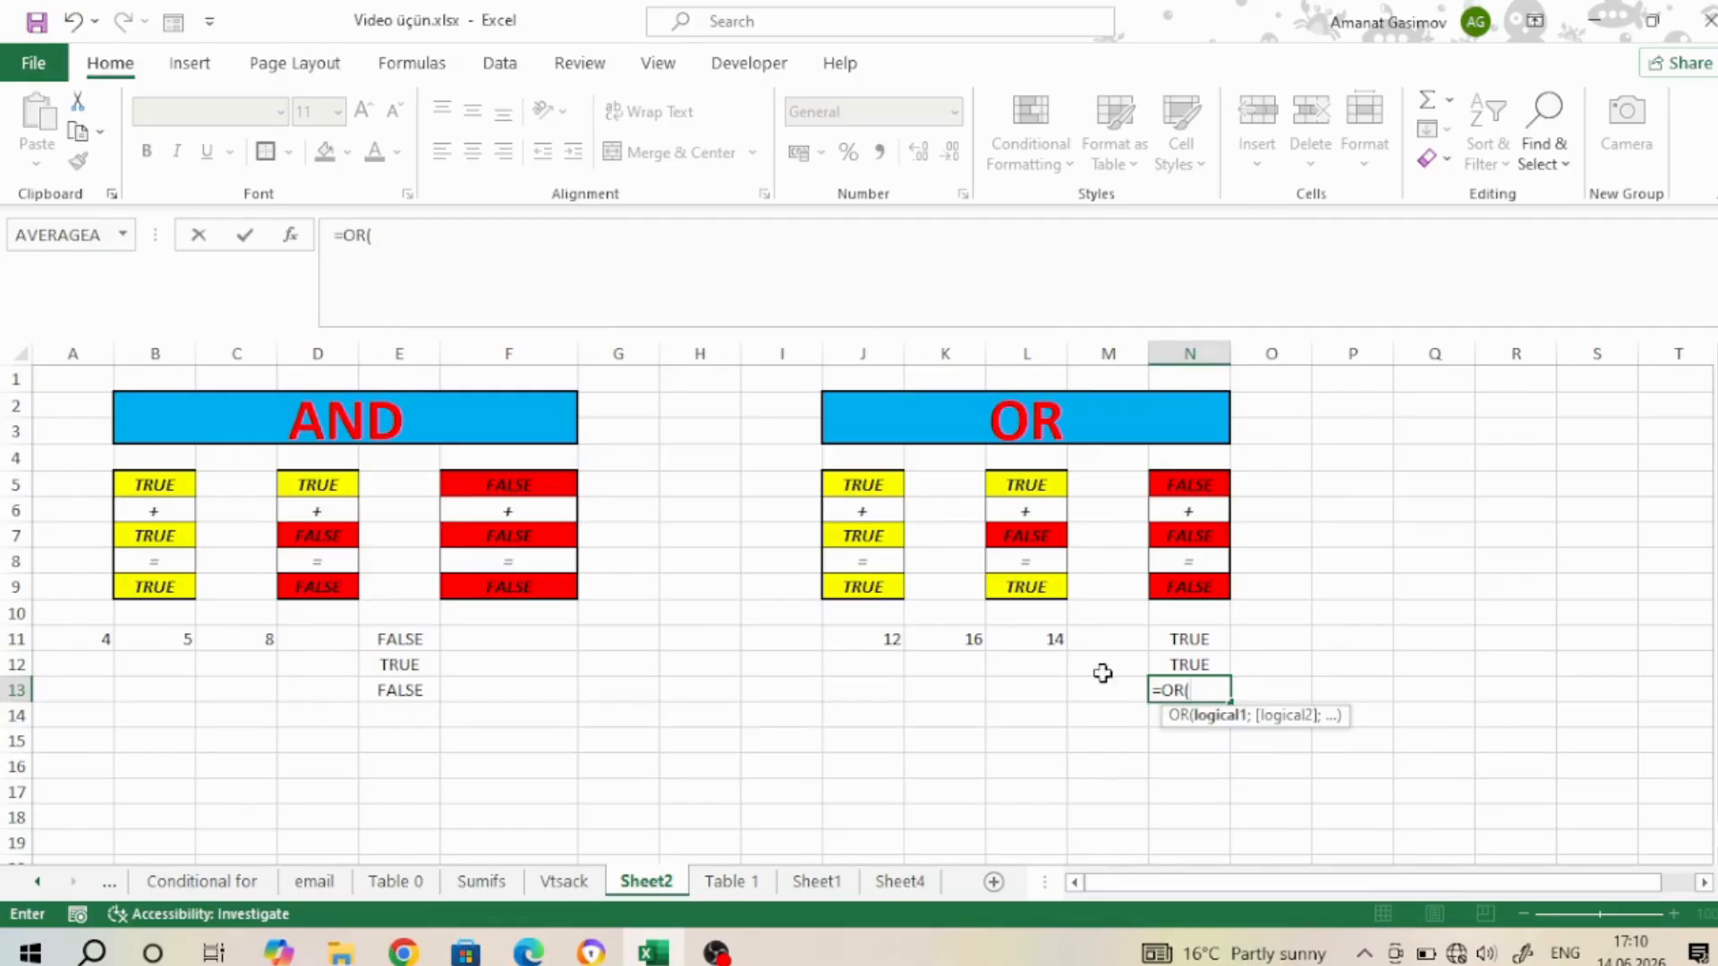
pyautogui.click(927, 639)
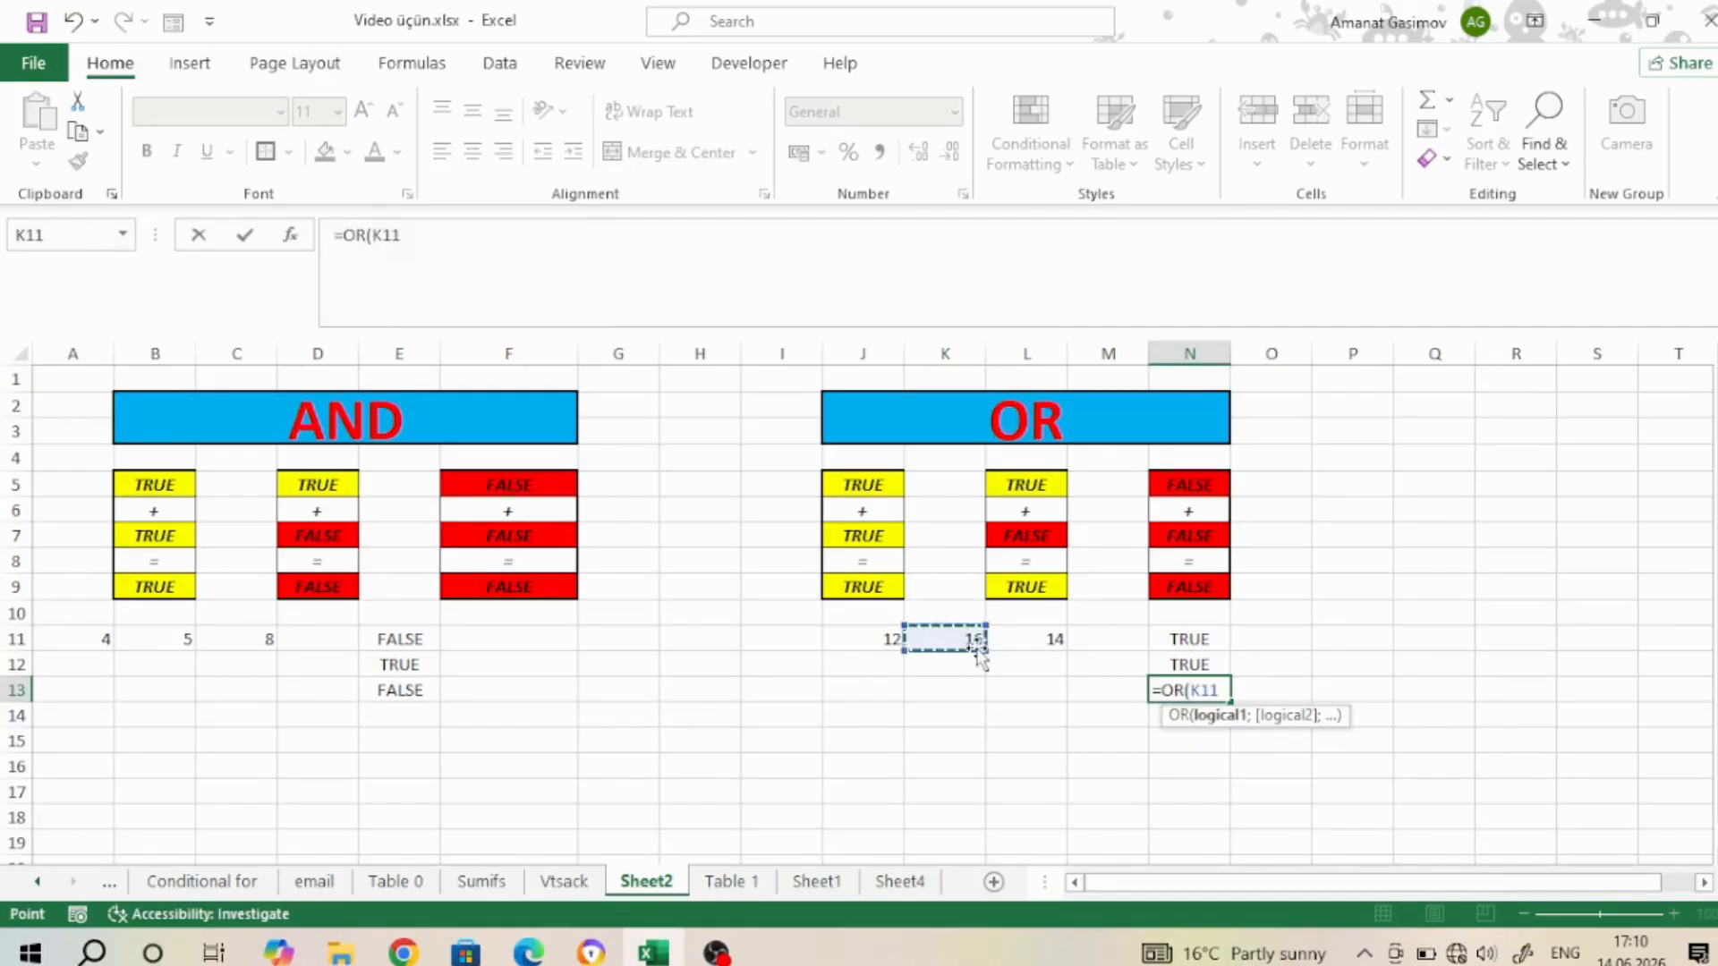
pyautogui.press('BackSpace')
pyautogui.press('BackSpace')
pyautogui.press('BackSpace')
# Complete the formula in cell N13 as =OR(16<12;14<12) and review it
pyautogui.write('16')
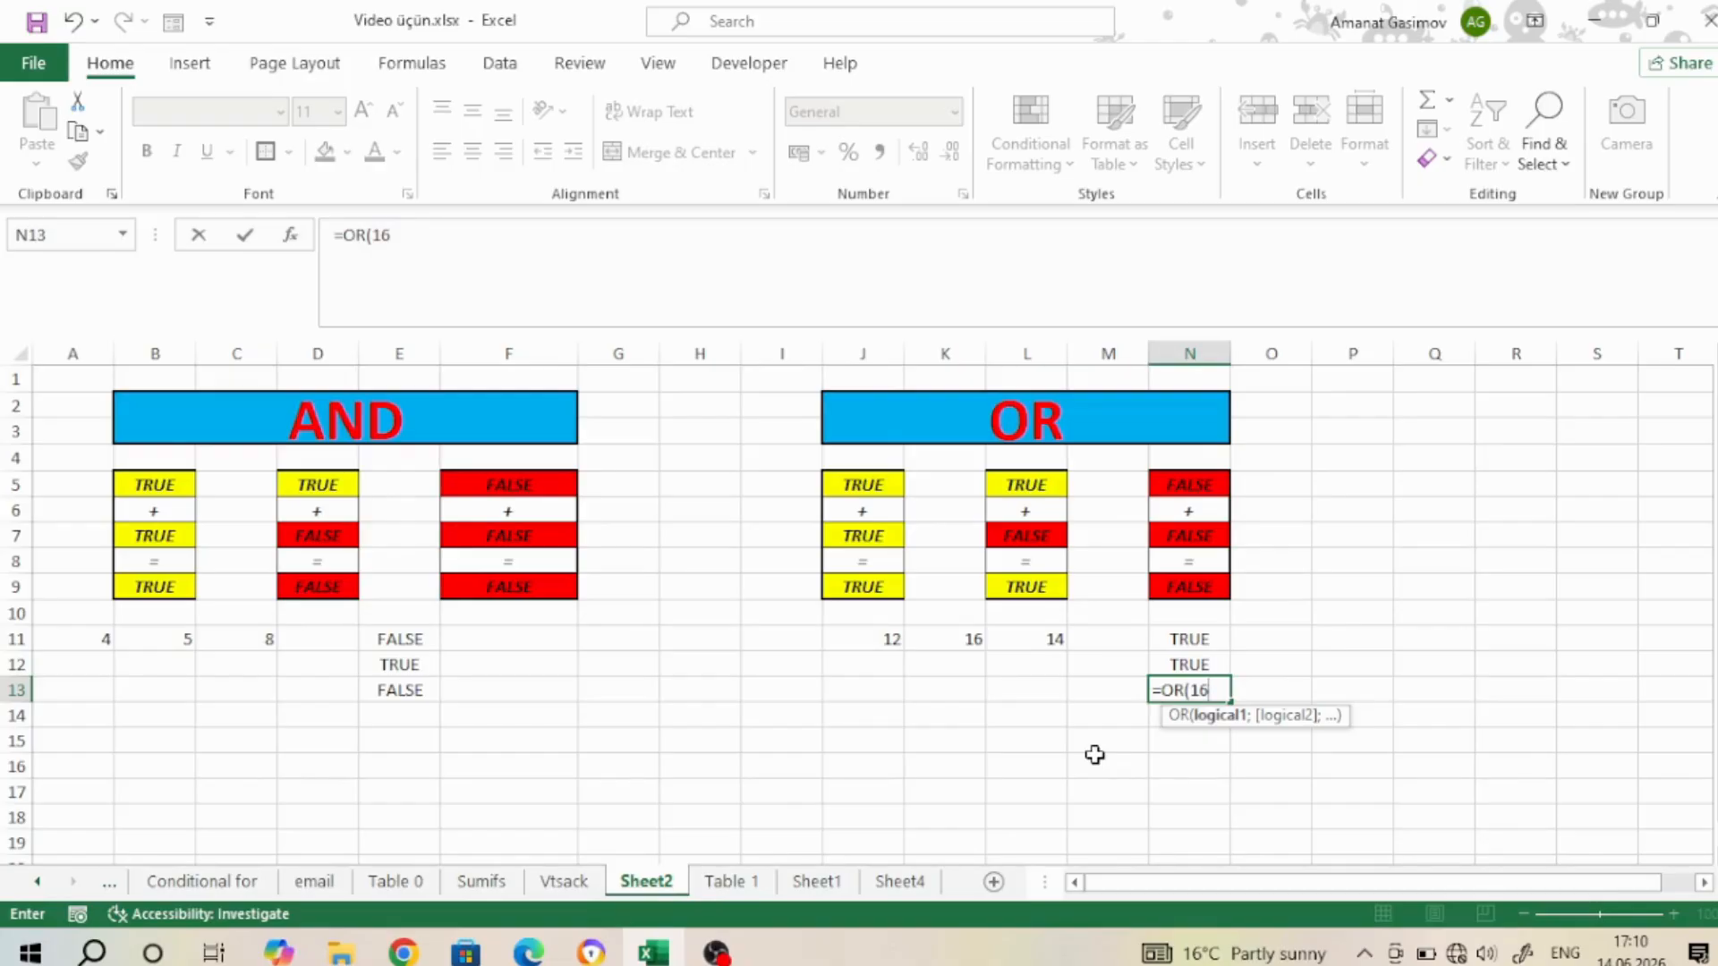
pyautogui.write('<12;14')
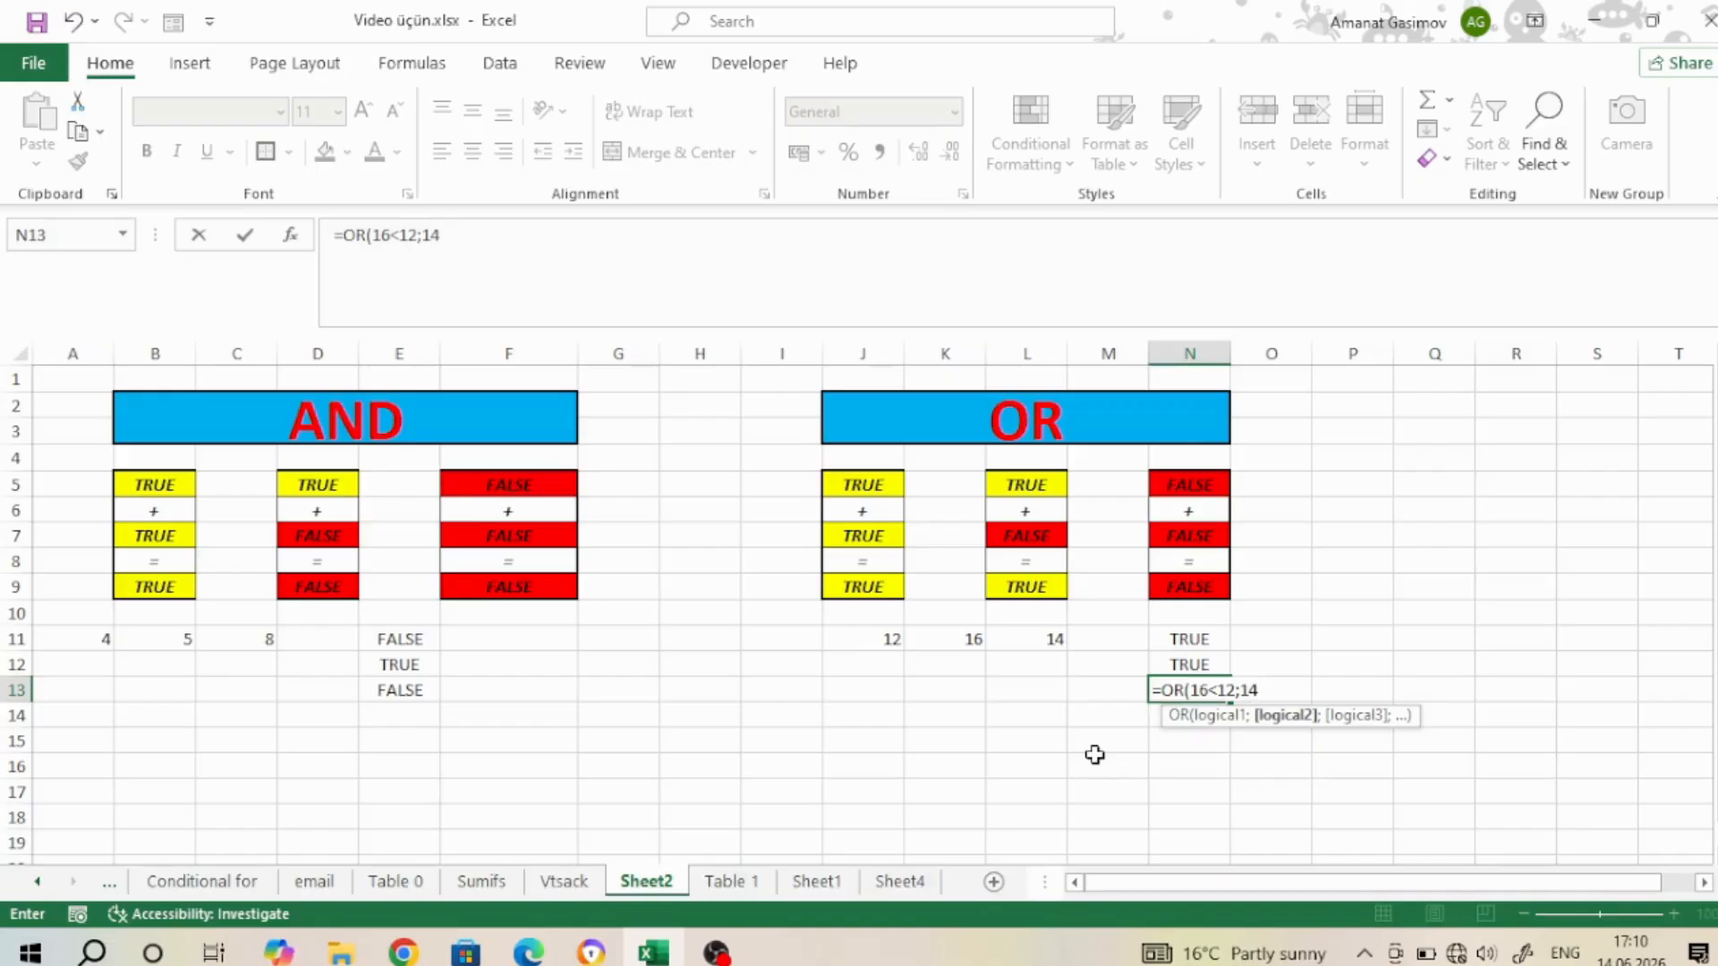
pyautogui.write('<12)')
pyautogui.press('Return')
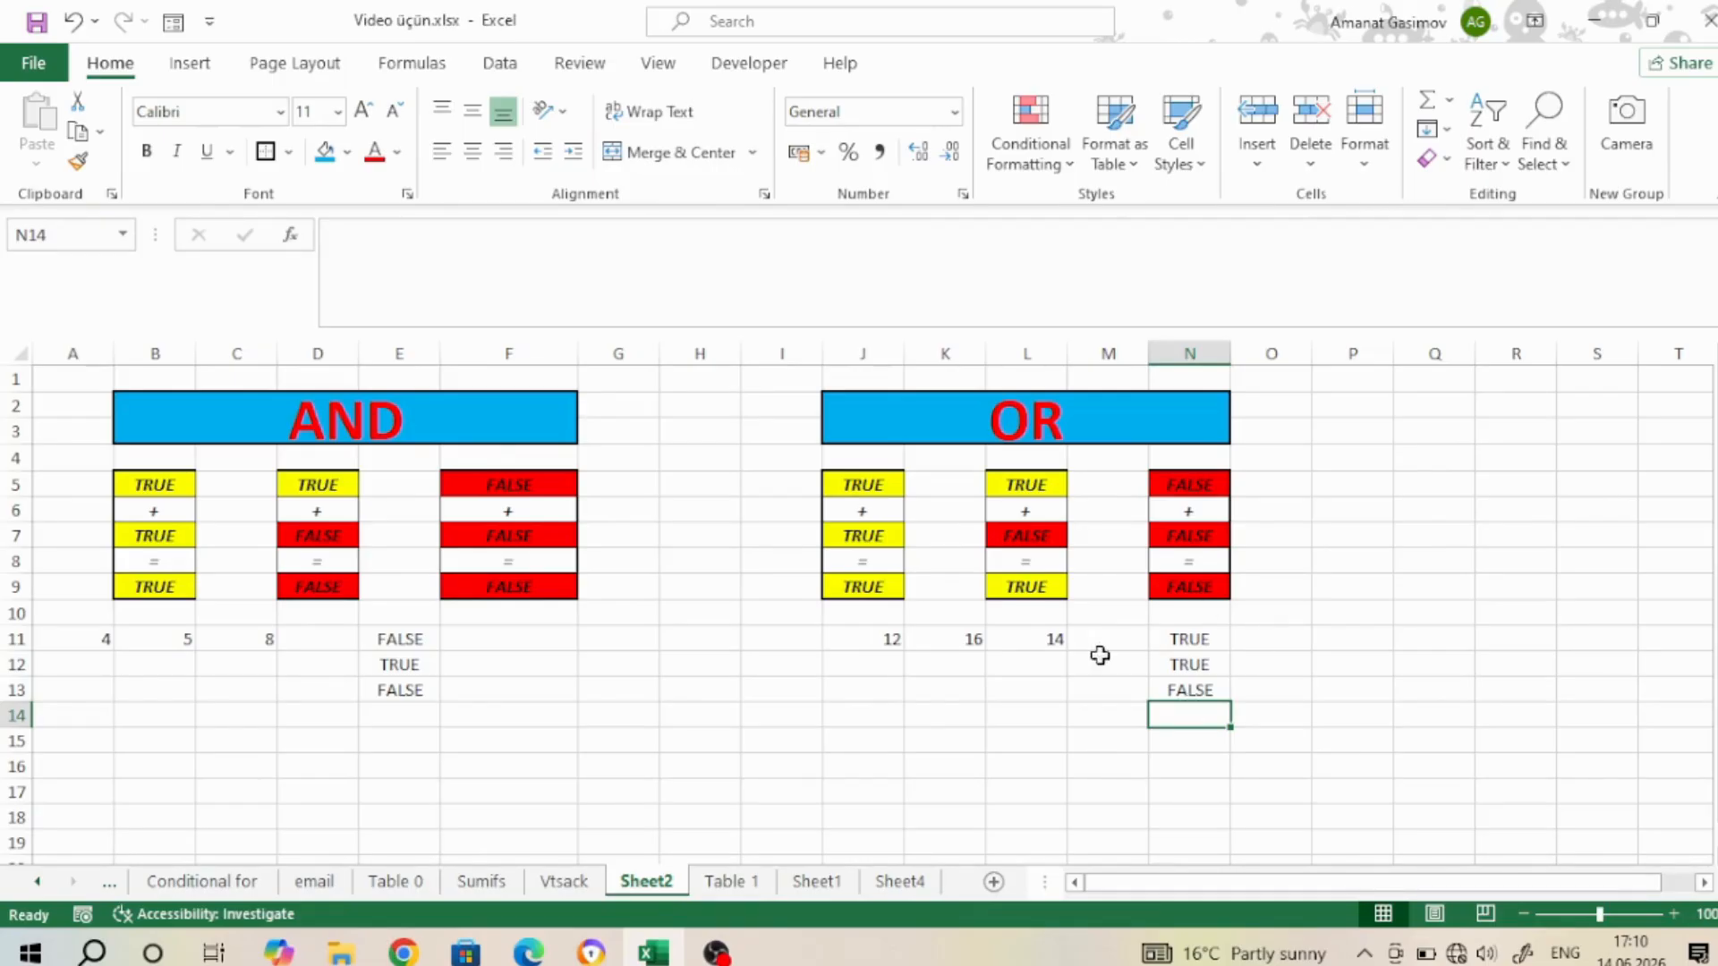
pyautogui.click(1194, 691)
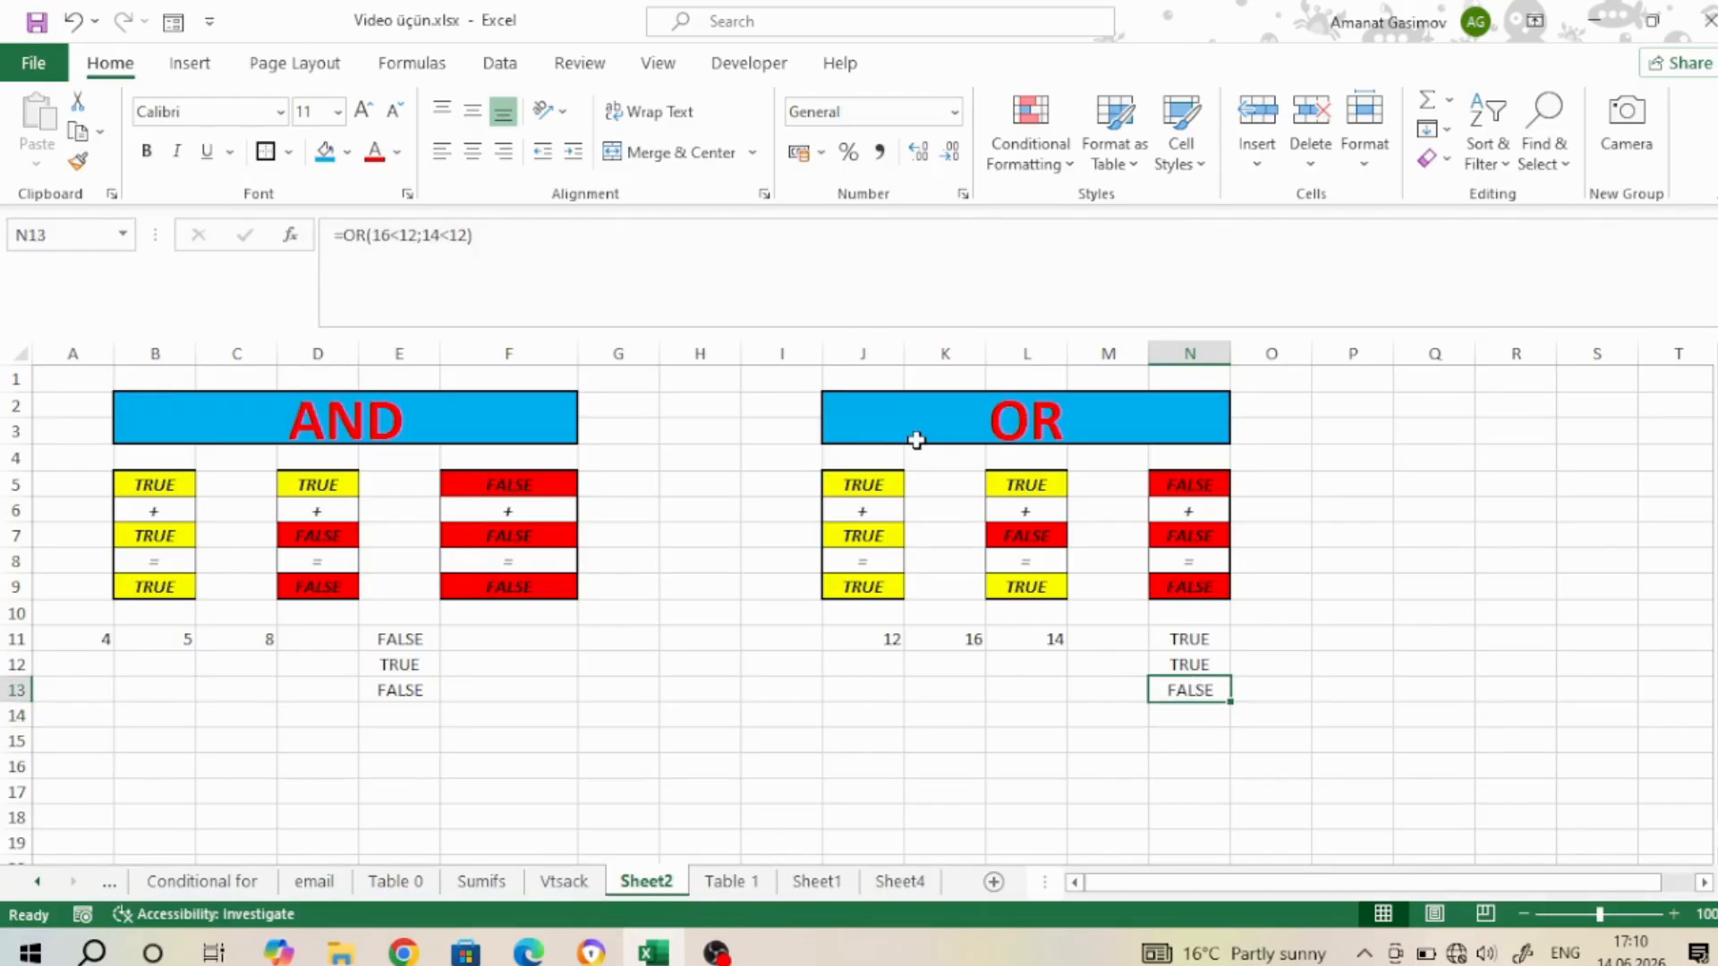